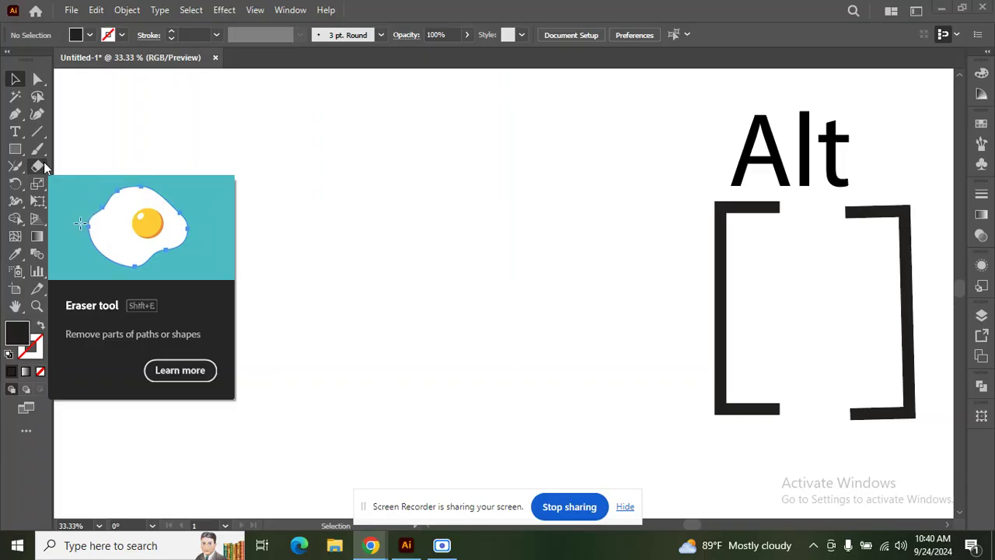
Step: Draw a black rectangle beside the Alt artwork and move it left and down
click(21, 153)
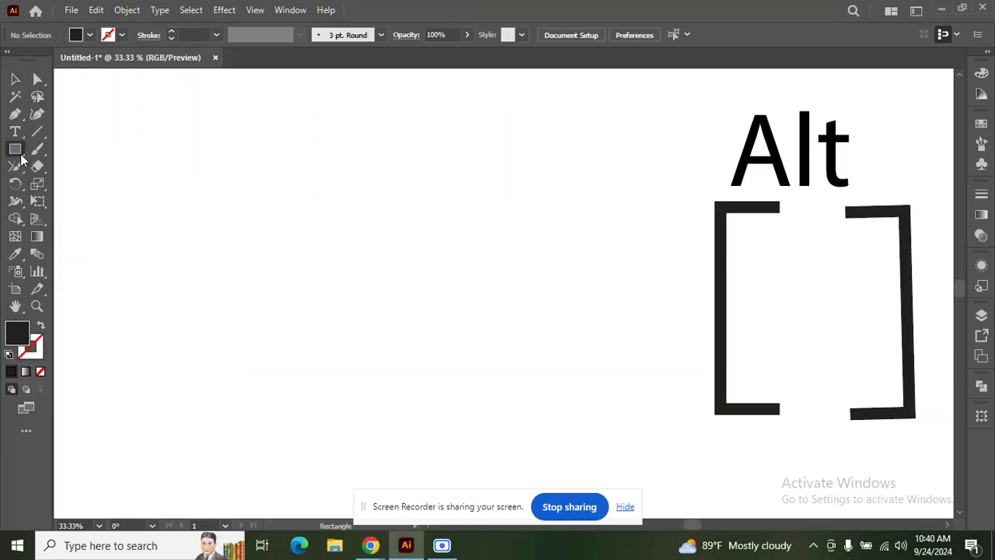
mouse_move(294, 158)
mouse_down()
mouse_move(331, 198)
mouse_move(595, 381)
mouse_move(640, 394)
mouse_up()
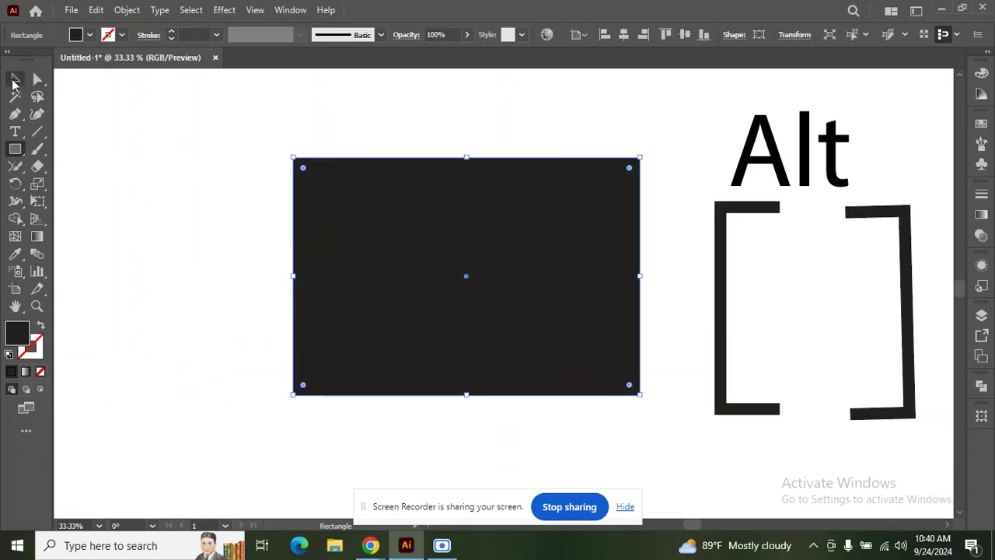
click(14, 78)
click(487, 129)
scroll(558, 207, down, 2)
drag(564, 216, 504, 236)
scroll(414, 203, up, 2)
click(420, 142)
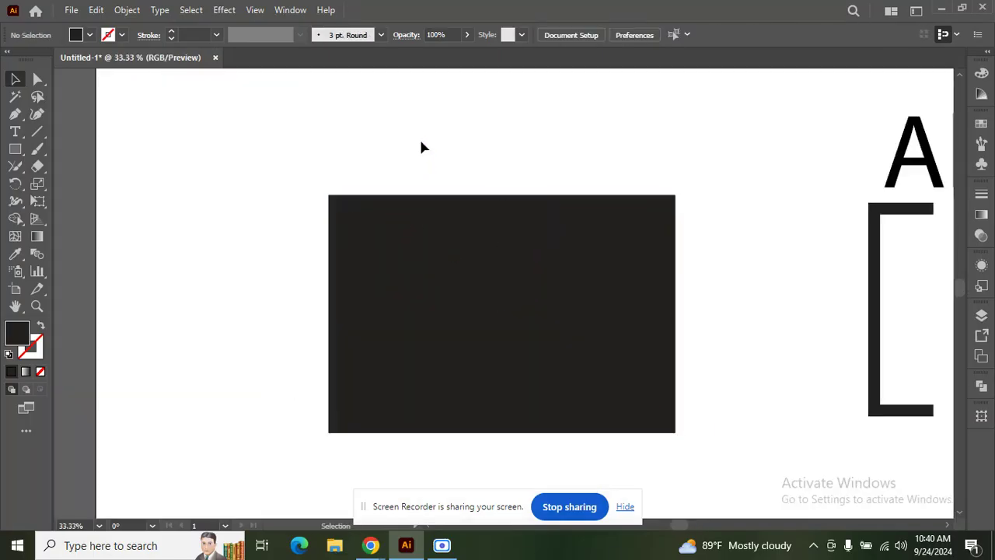
Step: Try erasing the rectangle's top-left corner, then undo to restore it whole
click(39, 162)
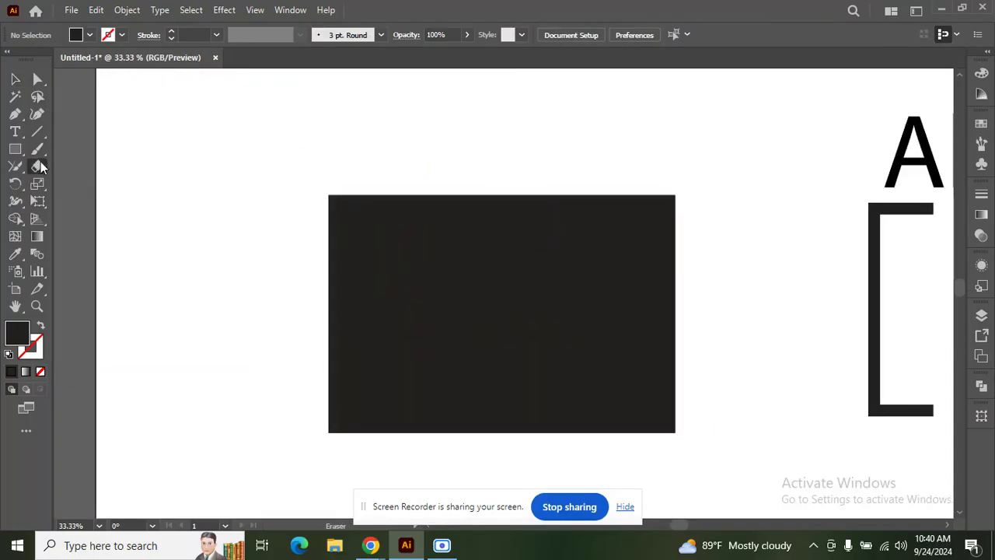
mouse_move(344, 196)
mouse_down()
mouse_move(280, 229)
mouse_move(303, 273)
mouse_move(395, 207)
mouse_move(362, 215)
mouse_move(306, 280)
mouse_move(450, 176)
mouse_move(382, 235)
mouse_move(352, 290)
mouse_move(770, 320)
mouse_move(350, 291)
mouse_move(606, 366)
mouse_move(416, 423)
mouse_move(573, 382)
mouse_move(499, 398)
mouse_move(468, 430)
mouse_up()
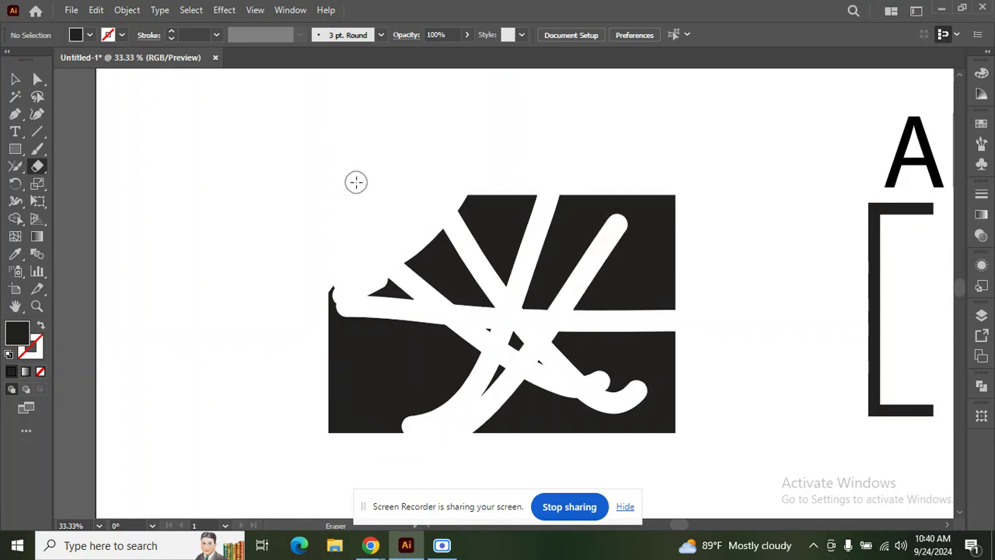
key(ctrl+z)
key(ctrl+z)
key(ctrl+z)
key(ctrl+z)
key(ctrl+z)
key(ctrl+z)
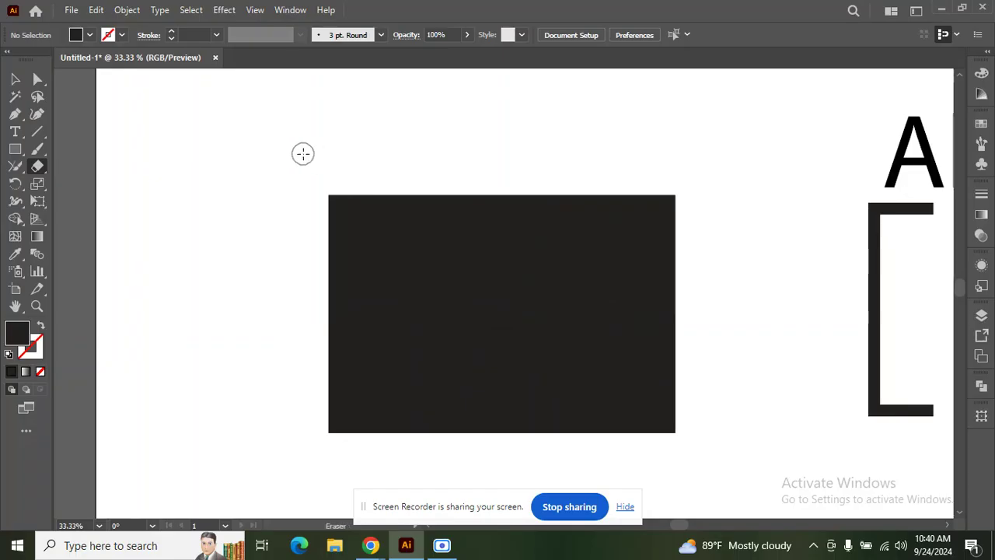
scroll(303, 155, down, 1)
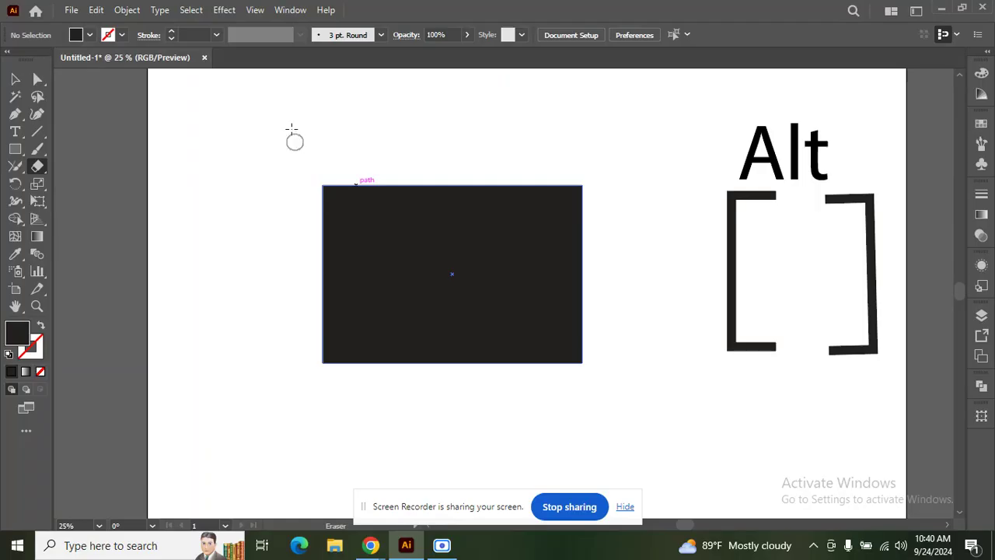
Step: Deselect the rectangle and erase across it, adjusting the Eraser size with ] and [
click(14, 79)
click(738, 385)
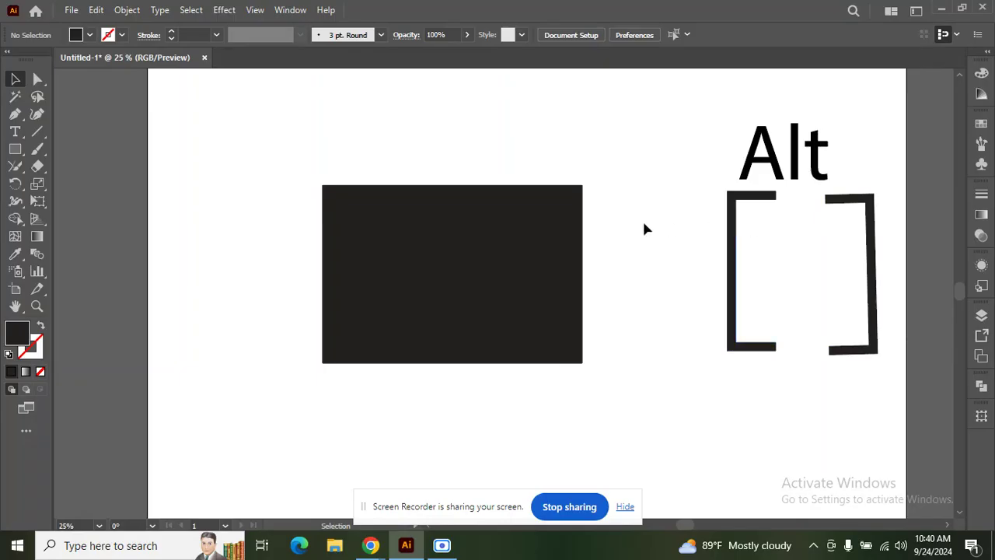
click(41, 166)
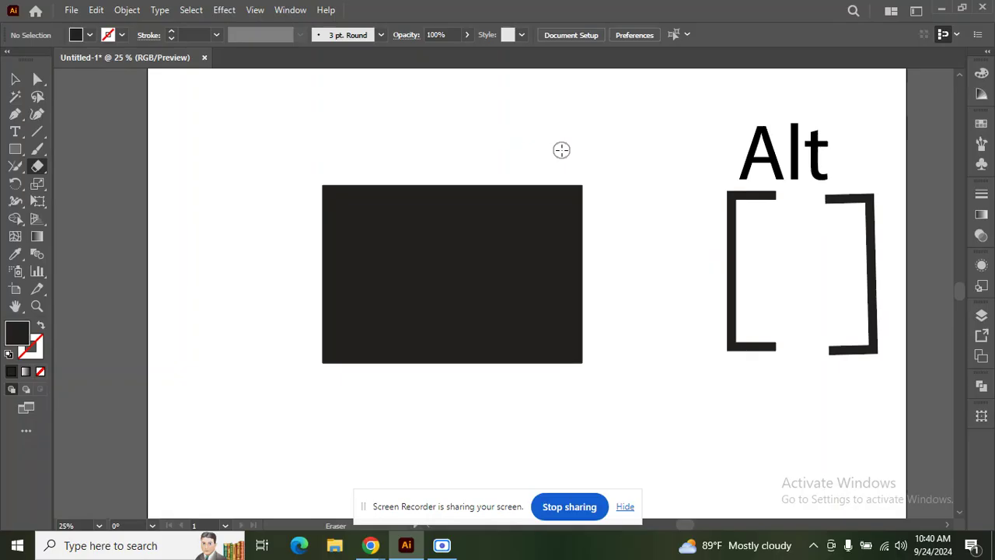
key(bracketright)
key(bracketright)
key(bracketright)
key(bracketright)
key(bracketright)
key(bracketright)
key(bracketright)
key(bracketright)
key(bracketright)
key(bracketright)
key(bracketright)
key(bracketright)
key(bracketright)
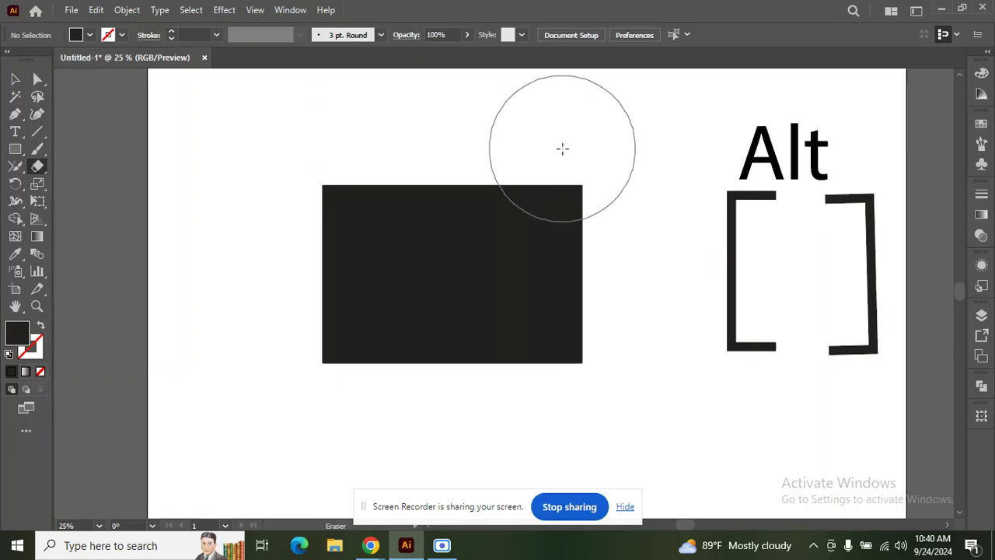
key(bracketleft)
key(bracketleft)
key(bracketleft)
key(bracketleft)
key(bracketleft)
key(bracketleft)
key(bracketleft)
key(bracketleft)
key(bracketleft)
key(bracketleft)
key(bracketleft)
key(bracketleft)
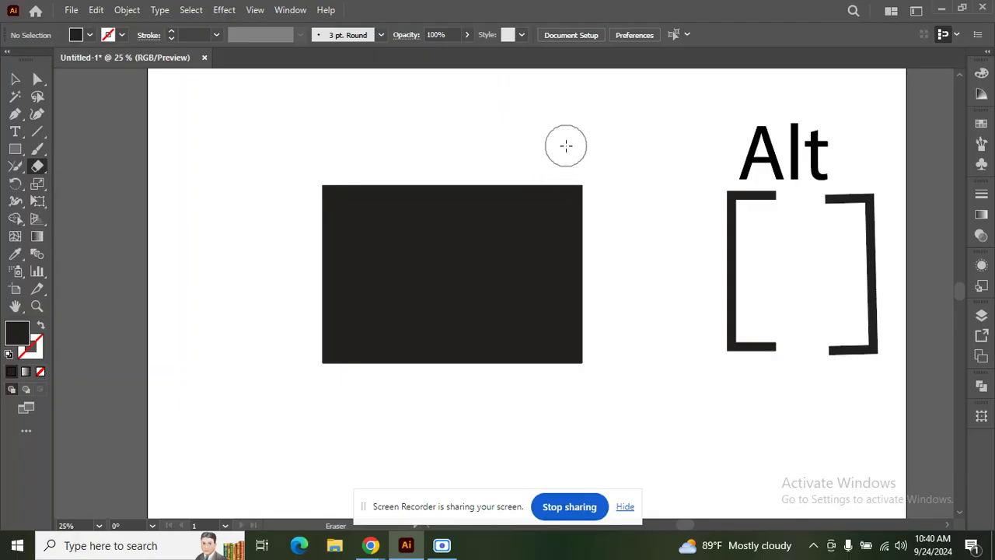
mouse_move(565, 145)
mouse_down()
mouse_move(558, 205)
mouse_move(573, 258)
mouse_move(573, 214)
mouse_move(569, 259)
mouse_move(529, 326)
mouse_move(366, 247)
mouse_move(331, 179)
mouse_up()
key(bracketright)
key(bracketright)
key(bracketright)
key(bracketright)
key(bracketright)
key(bracketright)
key(bracketright)
key(bracketright)
click(14, 81)
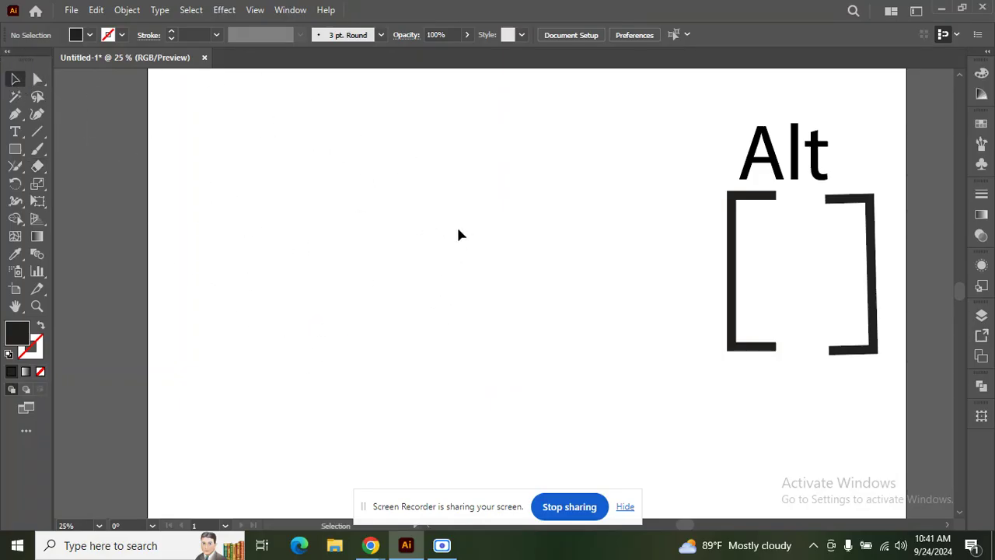
Step: Draw a tall black rectangle mid-artboard, undoing a stray small rectangle
click(15, 149)
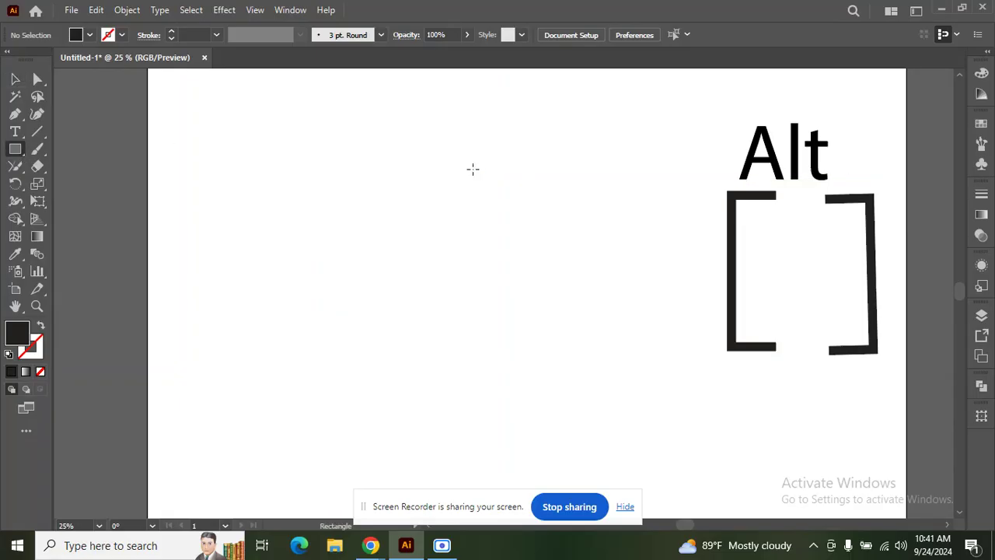
drag(394, 151, 679, 463)
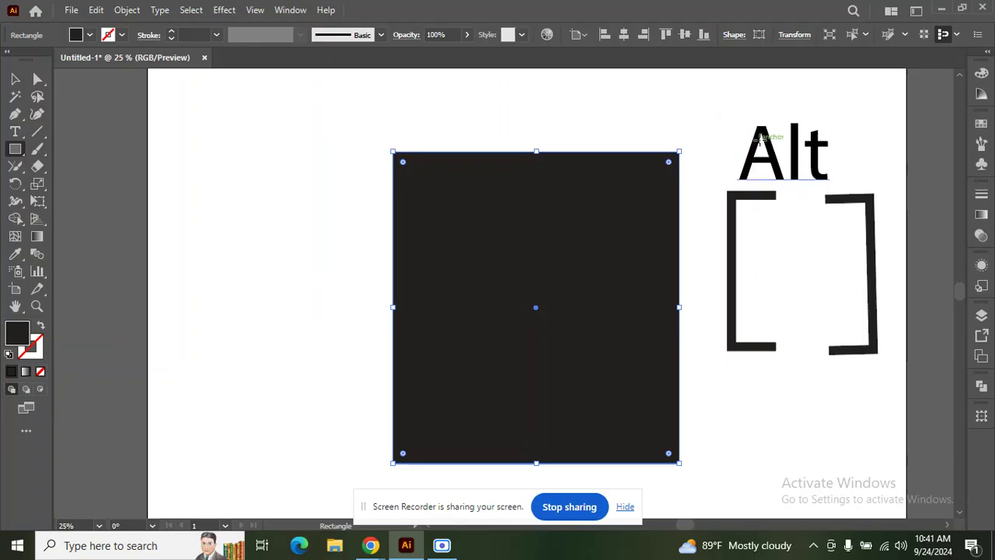
mouse_move(351, 121)
mouse_down()
mouse_move(368, 169)
mouse_move(368, 160)
mouse_up()
key(ctrl+z)
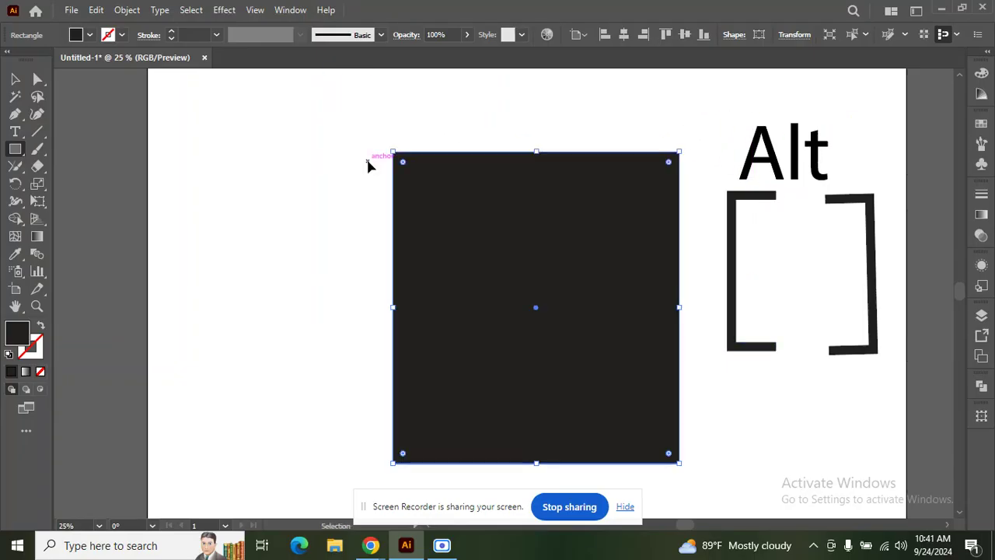
Step: Erase the rectangle's top strip and upper-left area, leaving a stepped L-shape
click(37, 165)
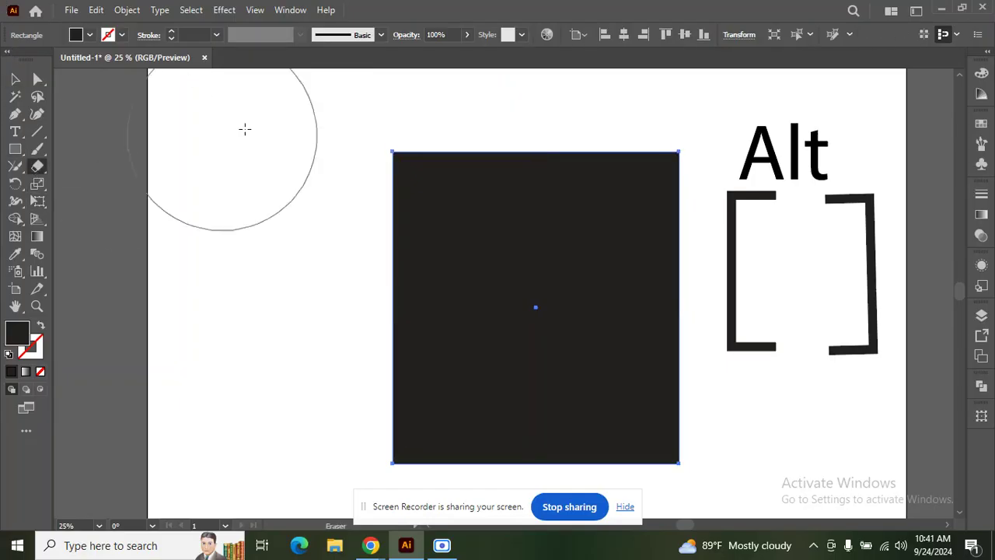
drag(282, 196, 322, 373)
drag(299, 100, 321, 169)
drag(362, 273, 426, 343)
mouse_move(305, 150)
mouse_down()
mouse_move(422, 355)
mouse_move(491, 355)
mouse_move(511, 404)
mouse_up()
mouse_move(288, 178)
mouse_down()
mouse_move(375, 169)
mouse_move(593, 211)
mouse_move(716, 303)
mouse_up()
drag(397, 113, 722, 227)
click(15, 79)
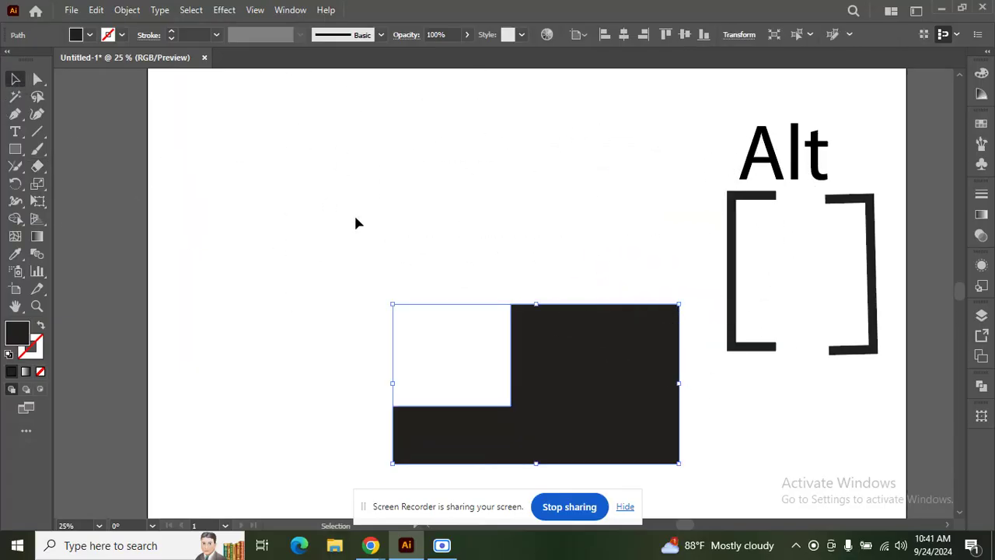
click(476, 196)
click(37, 166)
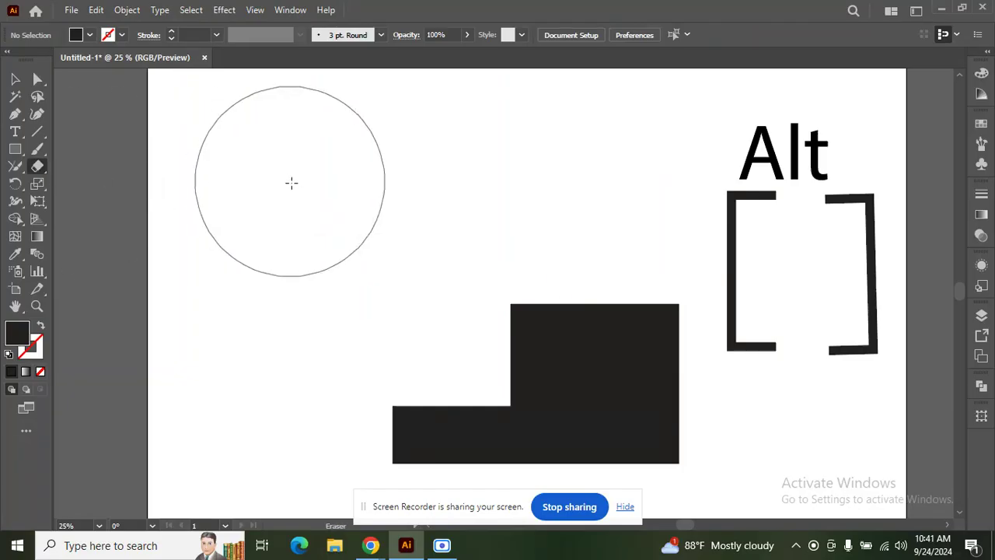
key(bracketleft)
key(bracketleft)
key(bracketleft)
key(bracketleft)
key(bracketleft)
key(bracketleft)
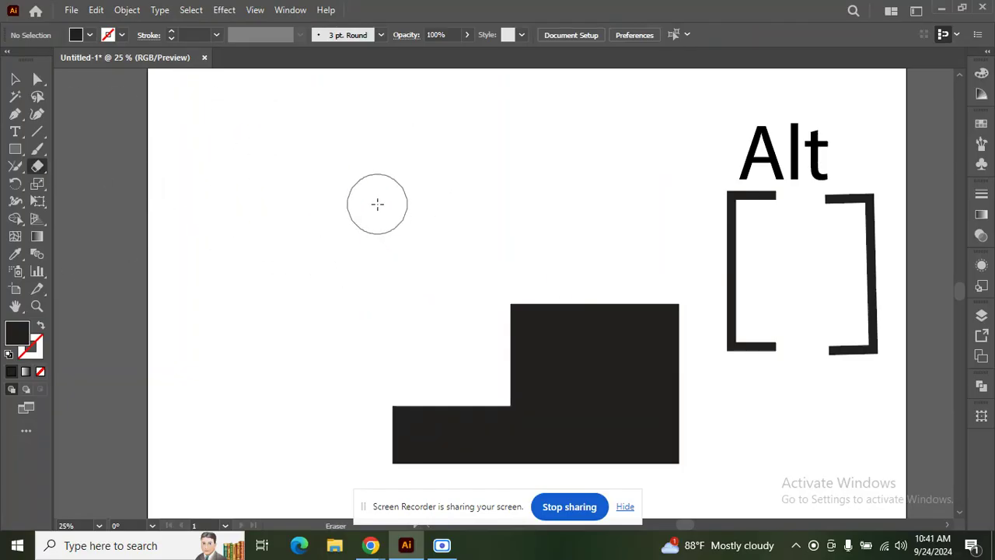
Step: Move the L-shape over the Alt artwork and add placeholder text enlarged to about 292.9 pt
click(17, 78)
drag(517, 383, 775, 203)
click(16, 131)
click(365, 247)
click(16, 80)
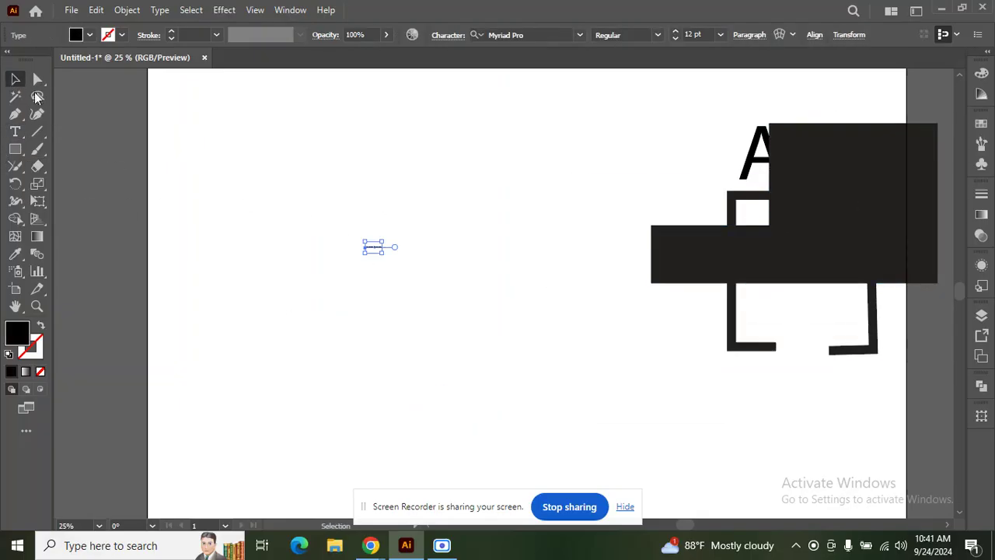
drag(383, 253, 483, 311)
drag(483, 252, 486, 208)
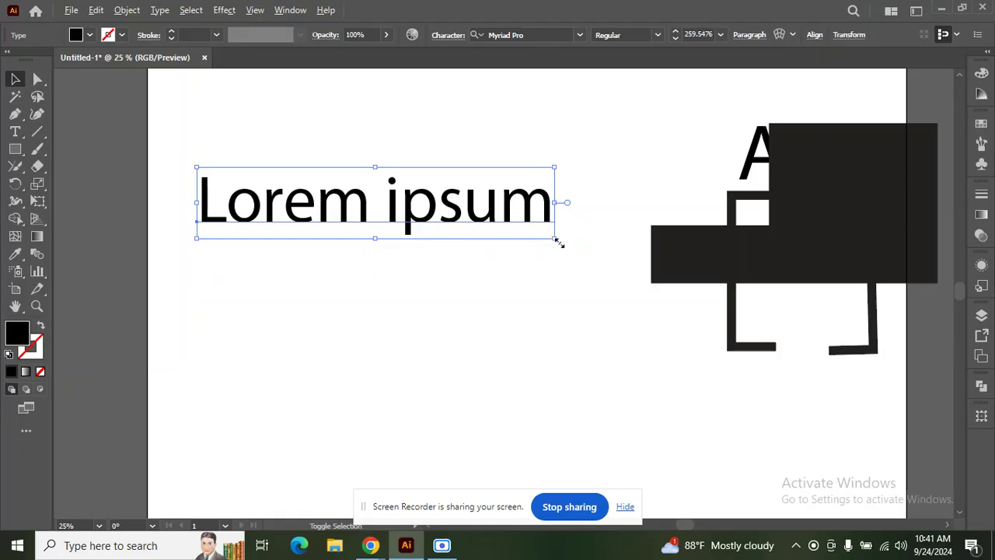
drag(556, 240, 579, 245)
Step: Replace the placeholder text with 'New Yourk'
double_click(441, 211)
key(ctrl+a)
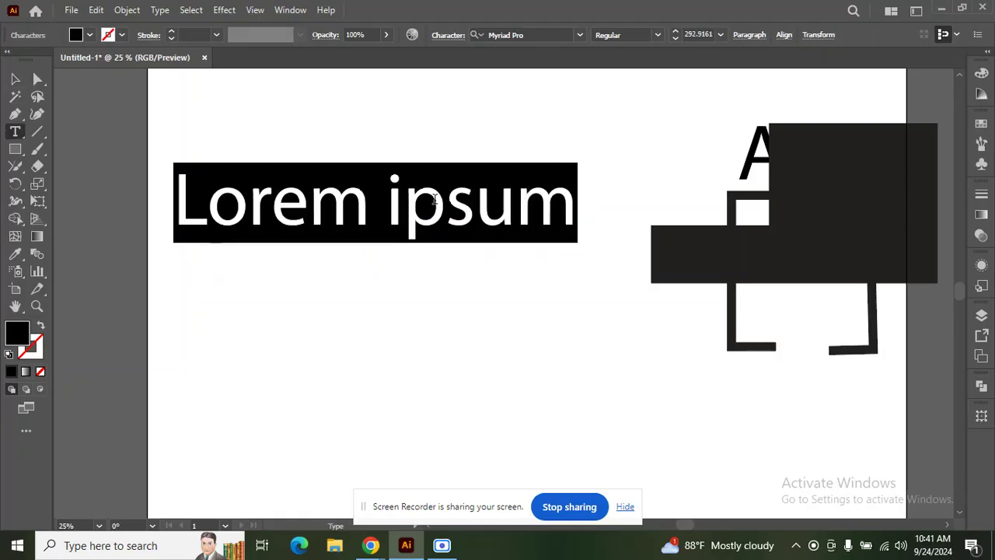
text(New )
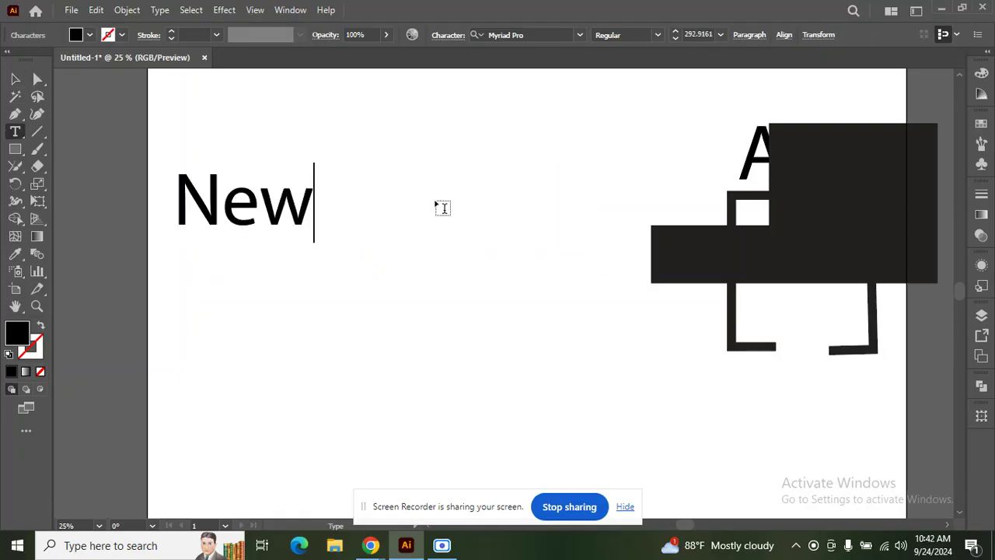
text(Y)
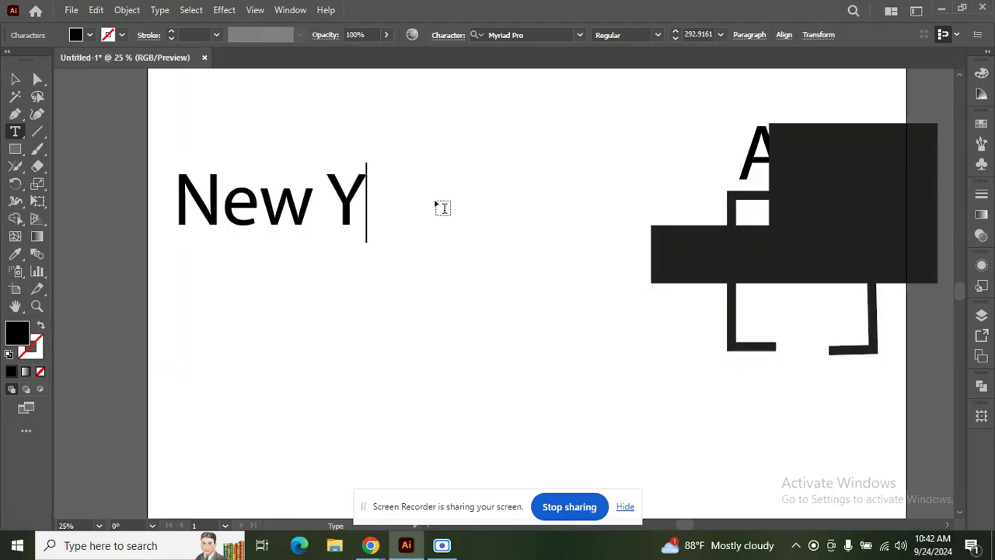
text(ourk)
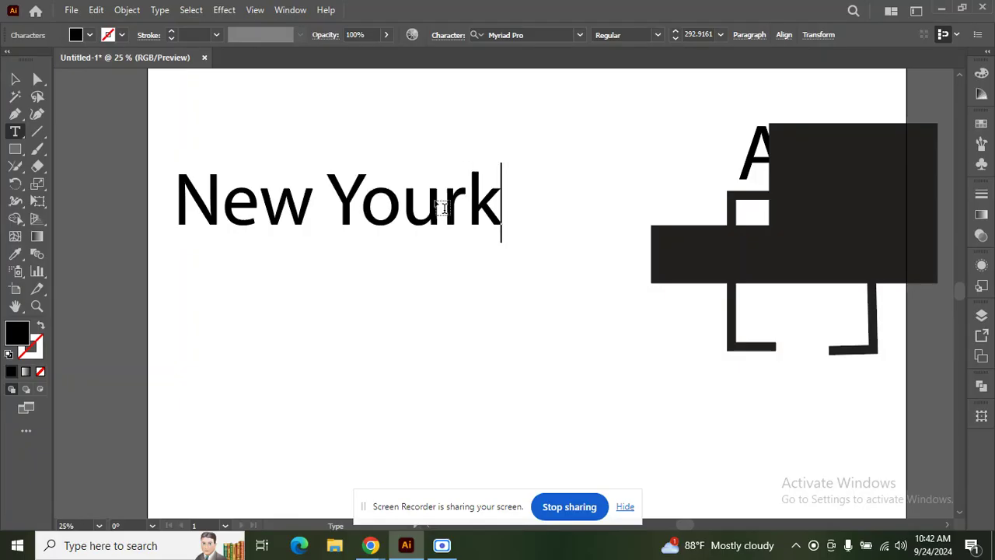
click(19, 81)
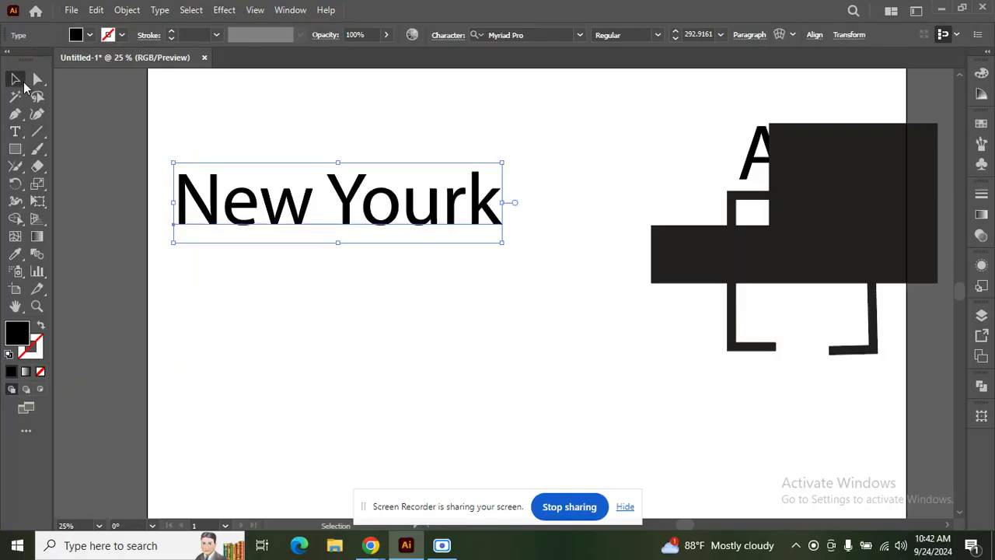
Step: Change the text to all uppercase
click(159, 10)
mouse_move(226, 236)
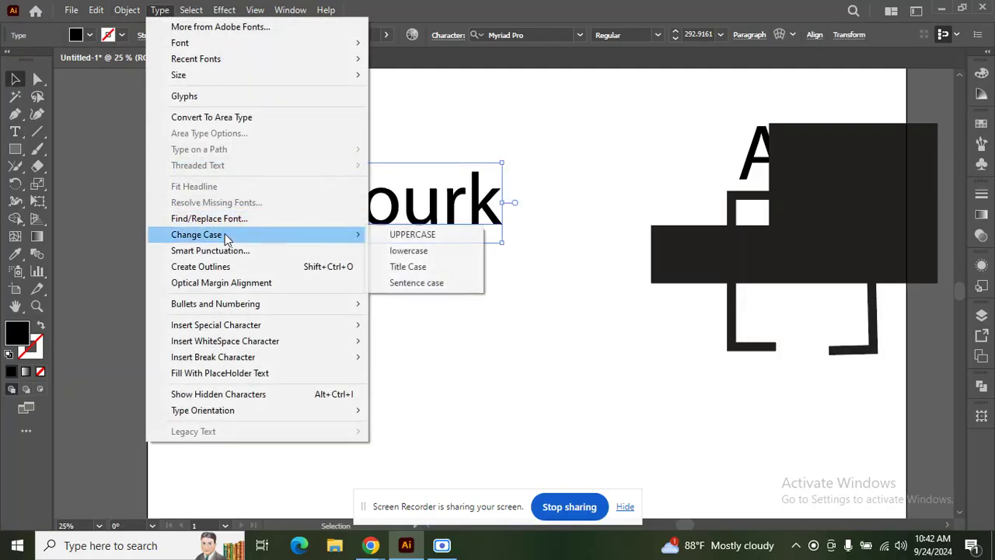
click(404, 235)
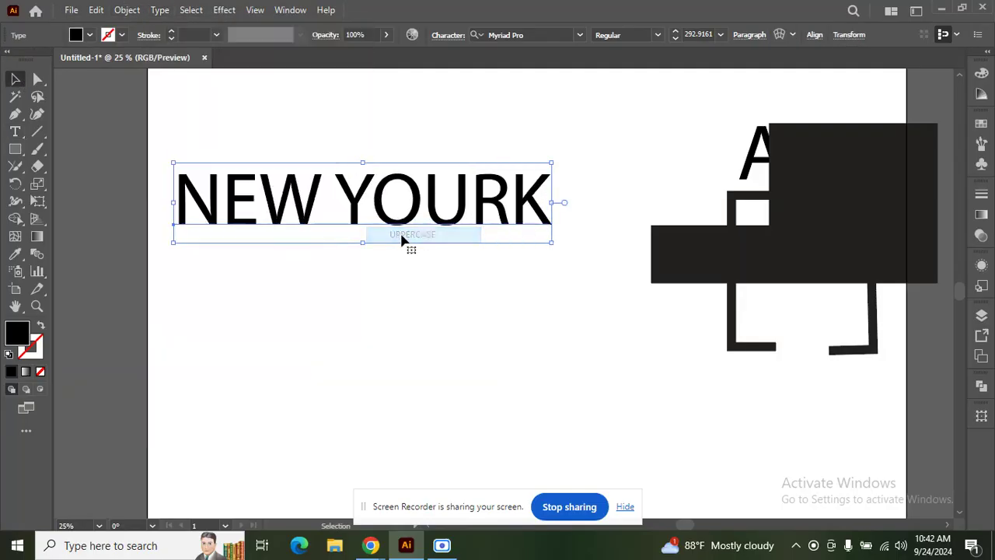
Step: Browse and search fonts ('mo', 'tomaad', 'he') and apply Heavitas to the heading
click(582, 35)
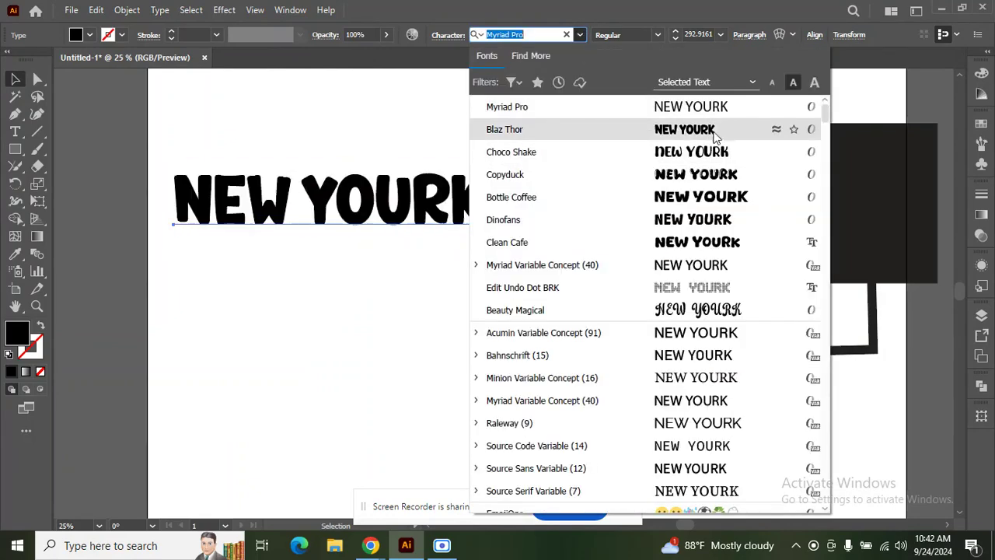
scroll(708, 265, down, 5)
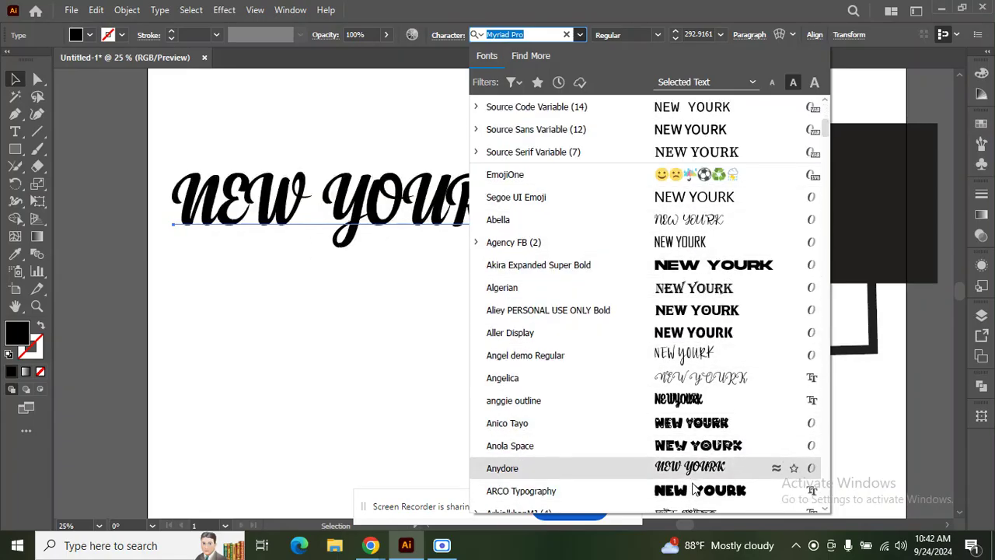
scroll(694, 485, down, 5)
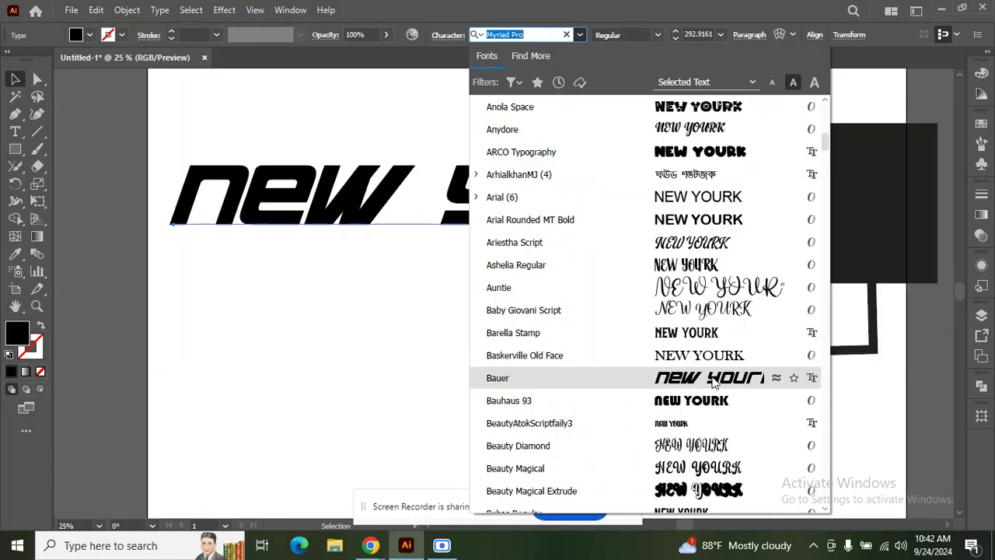
scroll(709, 411, down, 6)
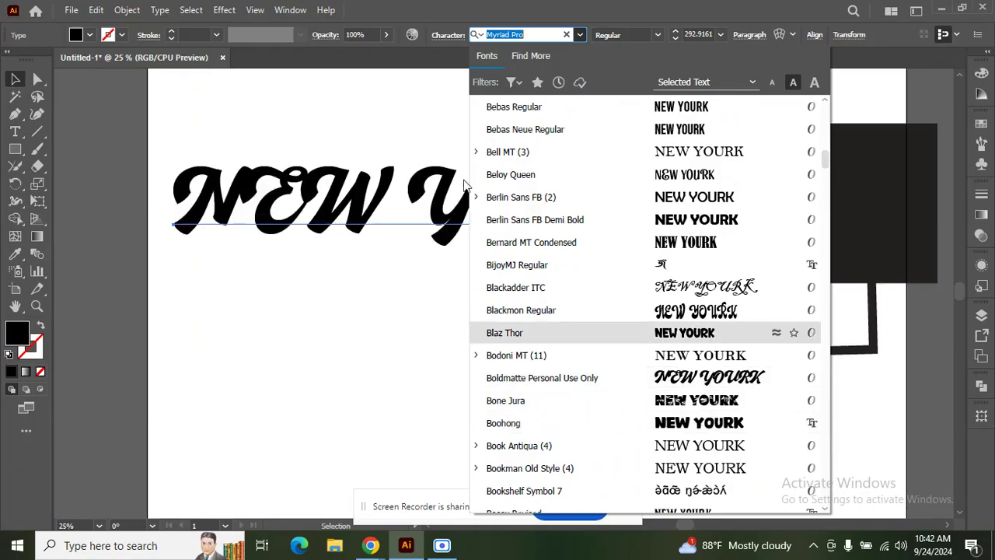
text(mo)
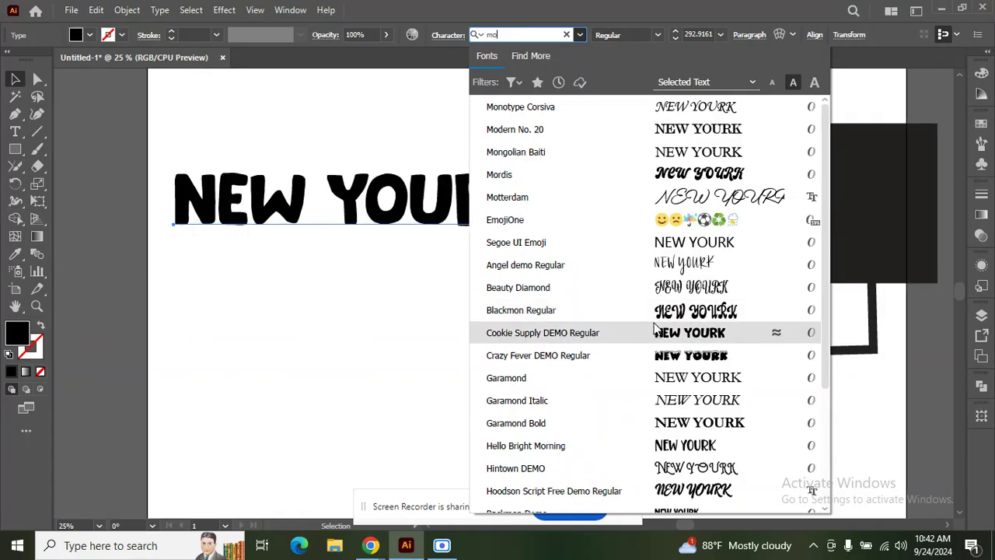
text(tom)
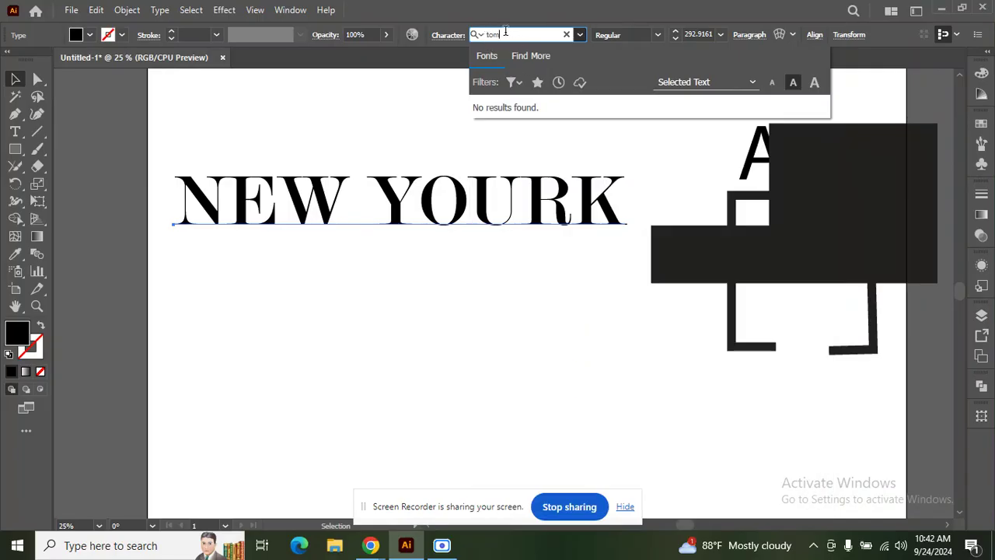
text(a)
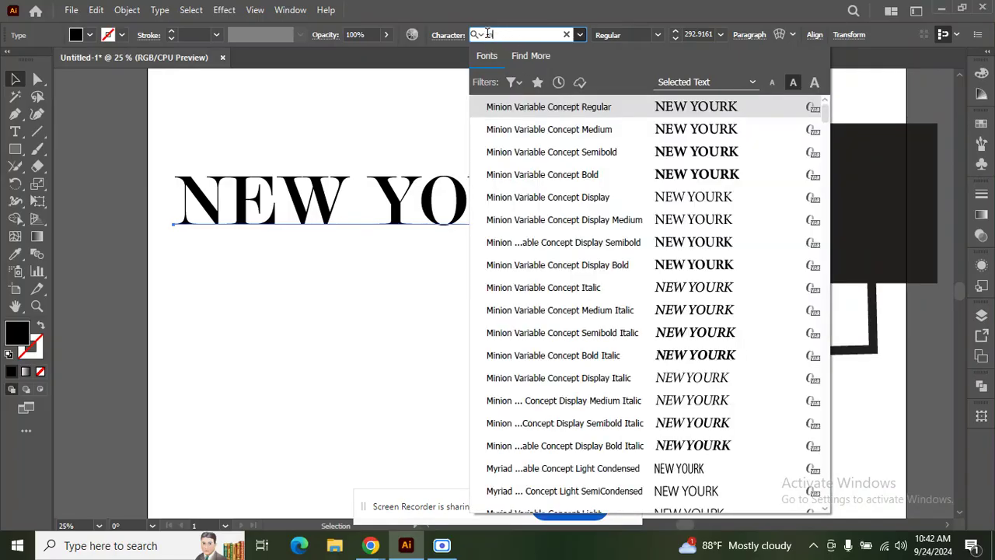
text(ad)
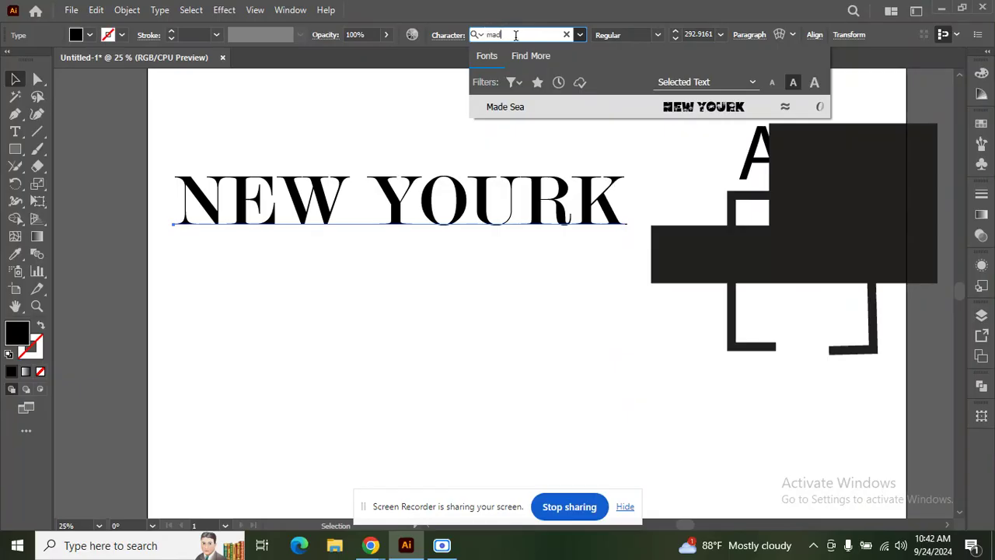
click(515, 32)
text(he)
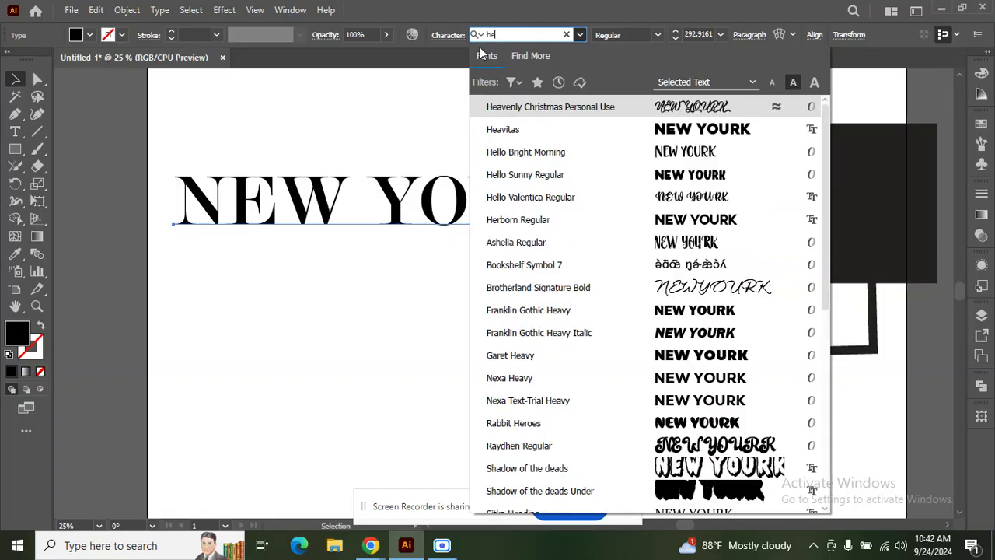
click(536, 130)
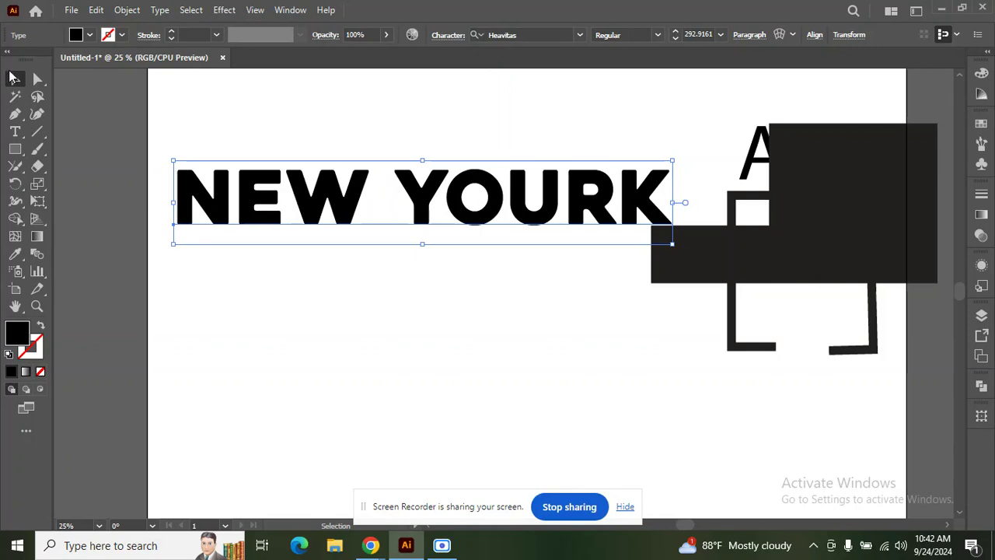
Step: Move the NEW YOURK text lower and convert it to outlines
scroll(418, 167, down, 1)
drag(431, 205, 468, 322)
scroll(468, 322, up, 1)
right_click(460, 303)
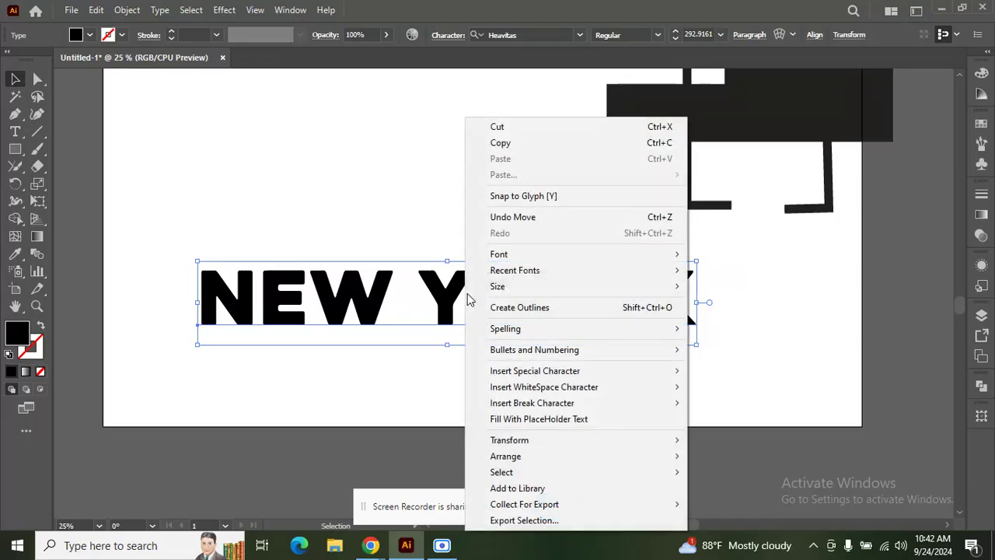
click(525, 305)
Step: Try an Eraser stroke on the N, then undo back to live text
scroll(462, 179, down, 1)
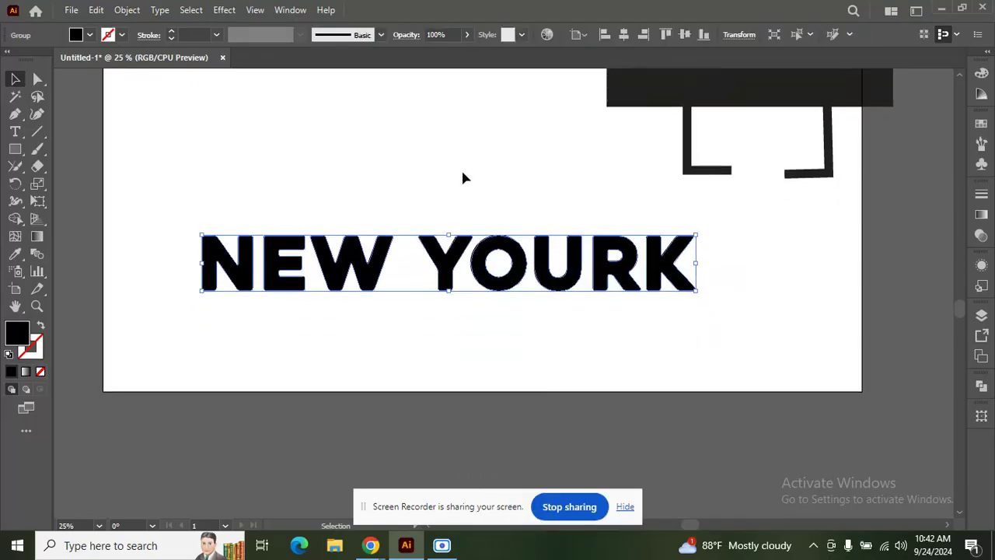
click(36, 166)
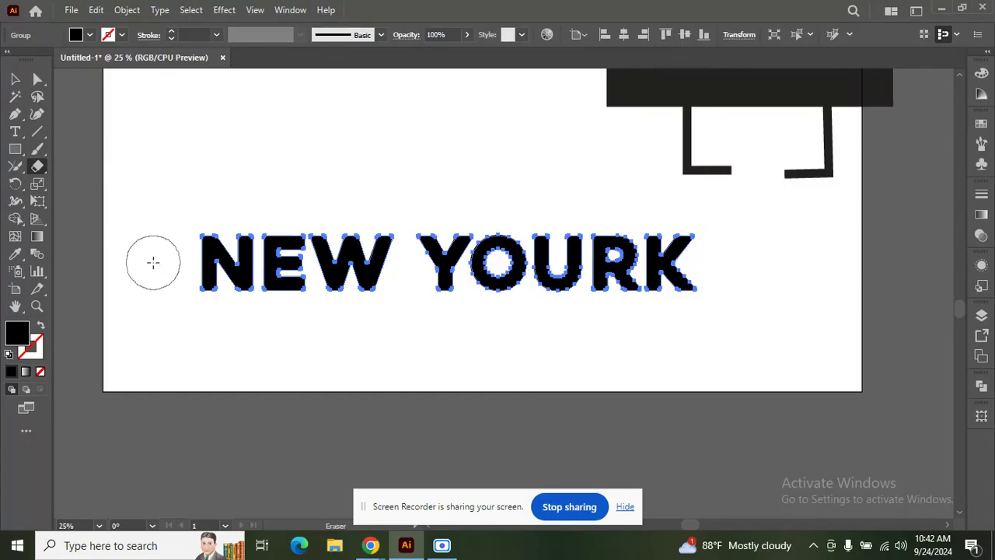
drag(166, 262, 221, 268)
drag(228, 268, 187, 257)
key(ctrl+z)
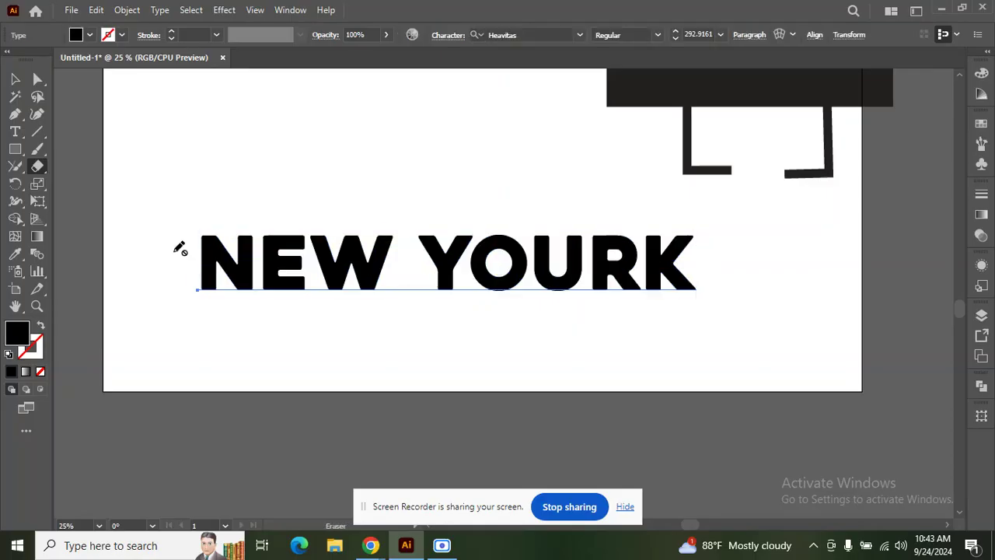
Step: Convert the text to outlines again and ready a smaller Eraser
click(15, 79)
right_click(178, 218)
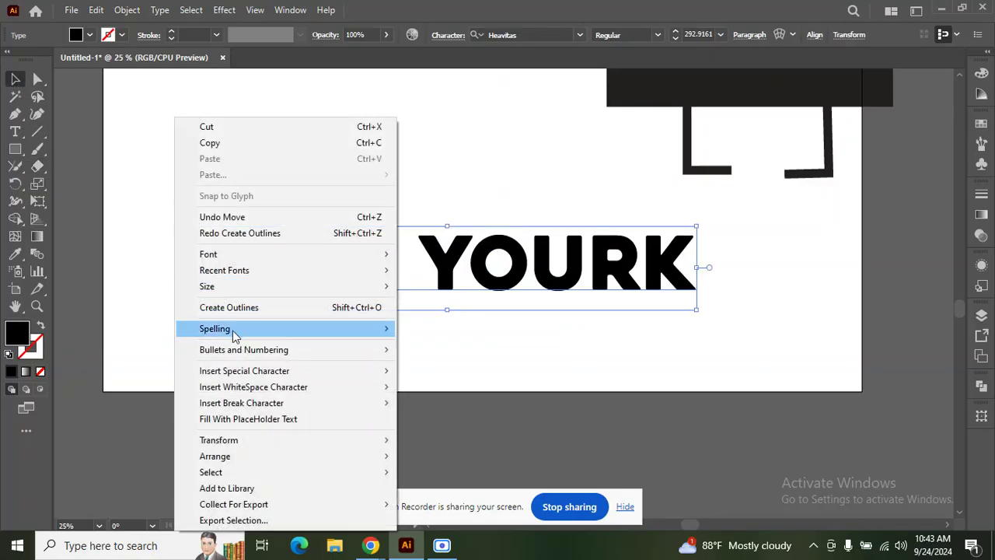
click(233, 307)
click(38, 165)
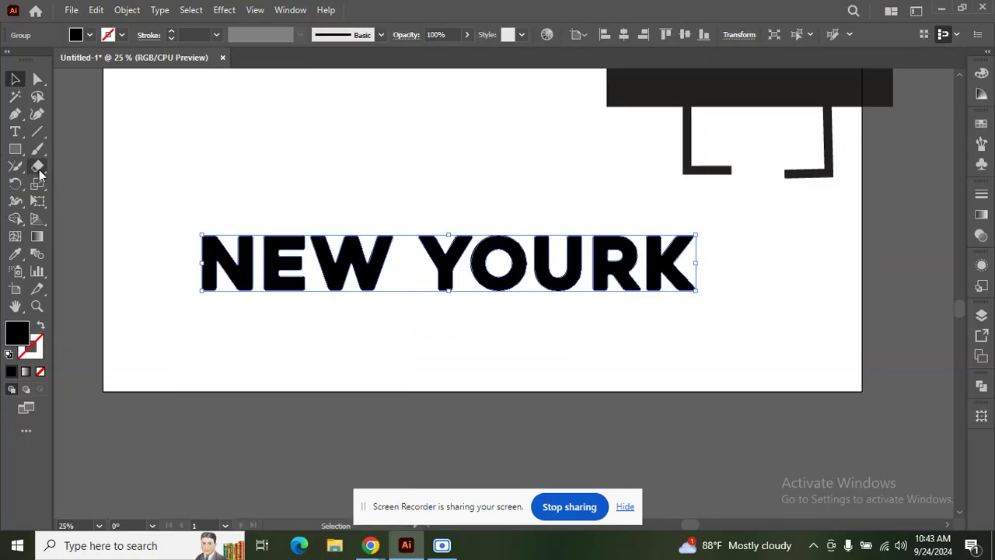
key(bracketleft)
key(bracketleft)
key(bracketleft)
key(bracketleft)
key(bracketleft)
key(bracketleft)
key(bracketleft)
key(bracketleft)
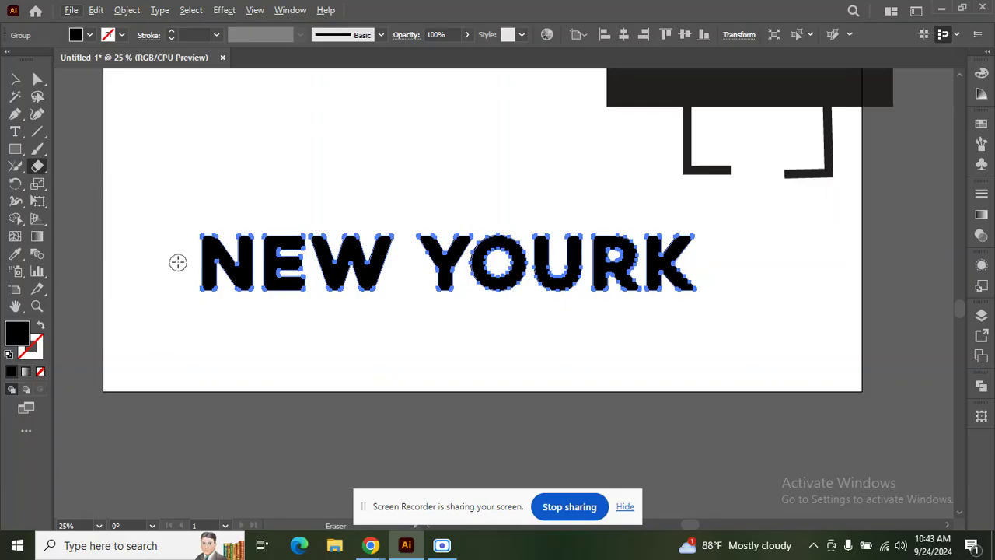
Step: Erase strips and notches from the N, E, W, O, U, R and K letters
mouse_move(176, 255)
mouse_down()
mouse_move(338, 283)
mouse_move(433, 269)
mouse_move(731, 268)
mouse_up()
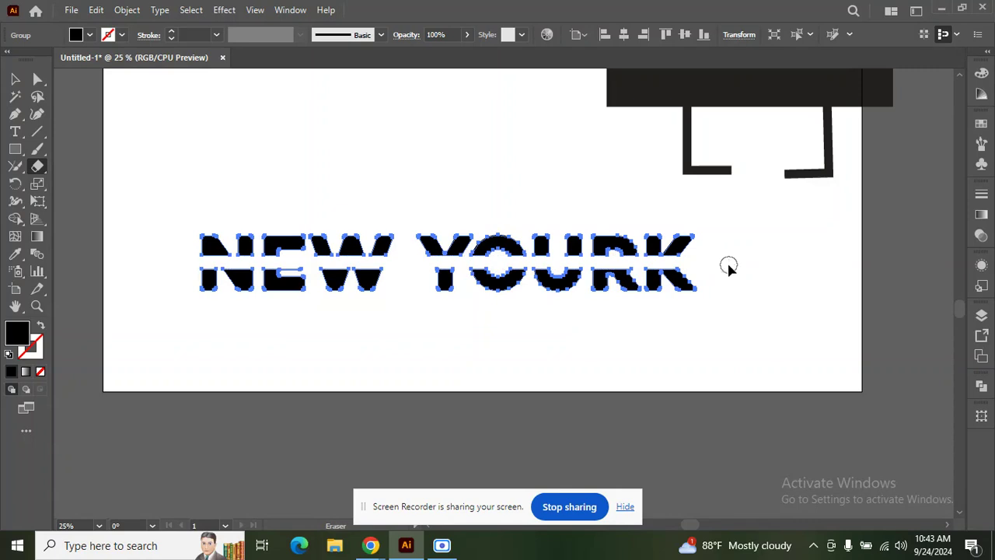
key(ctrl+z)
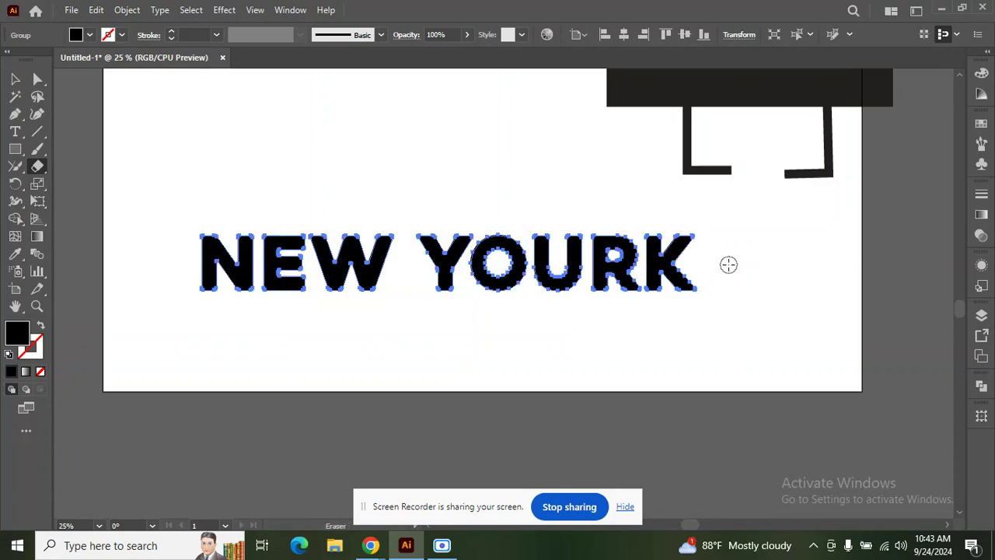
click(209, 278)
click(286, 233)
click(334, 278)
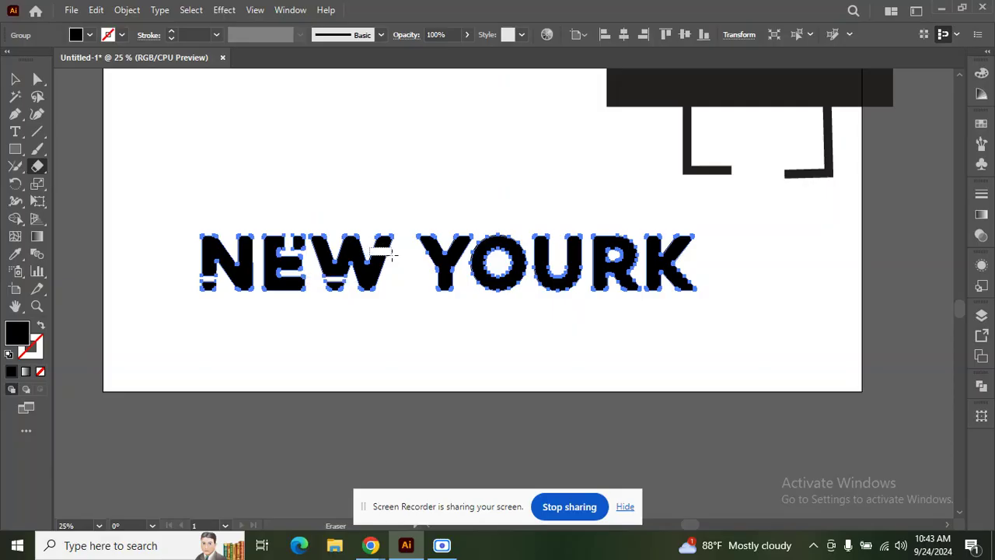
mouse_move(427, 260)
mouse_down()
mouse_move(432, 277)
mouse_move(466, 283)
mouse_up()
drag(498, 222, 504, 321)
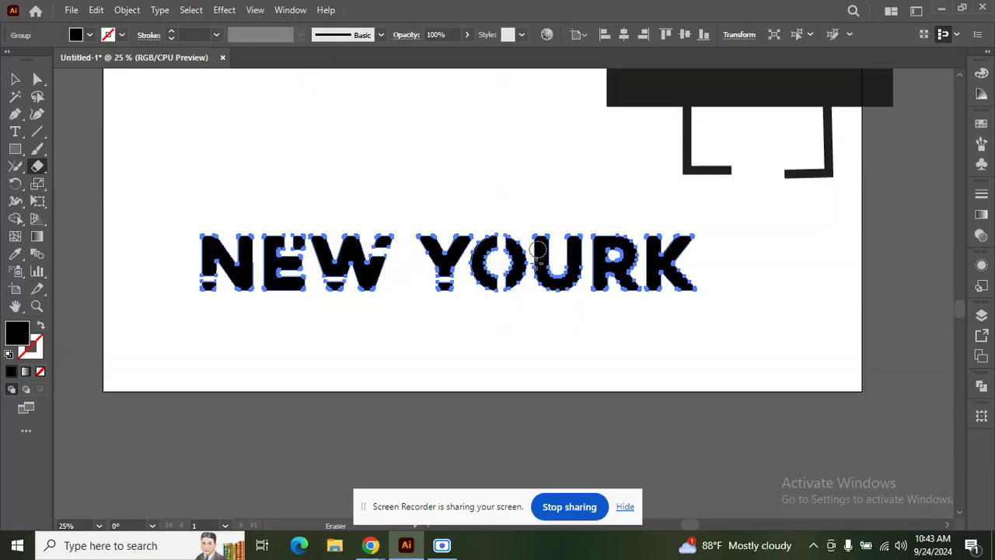
drag(536, 262, 600, 268)
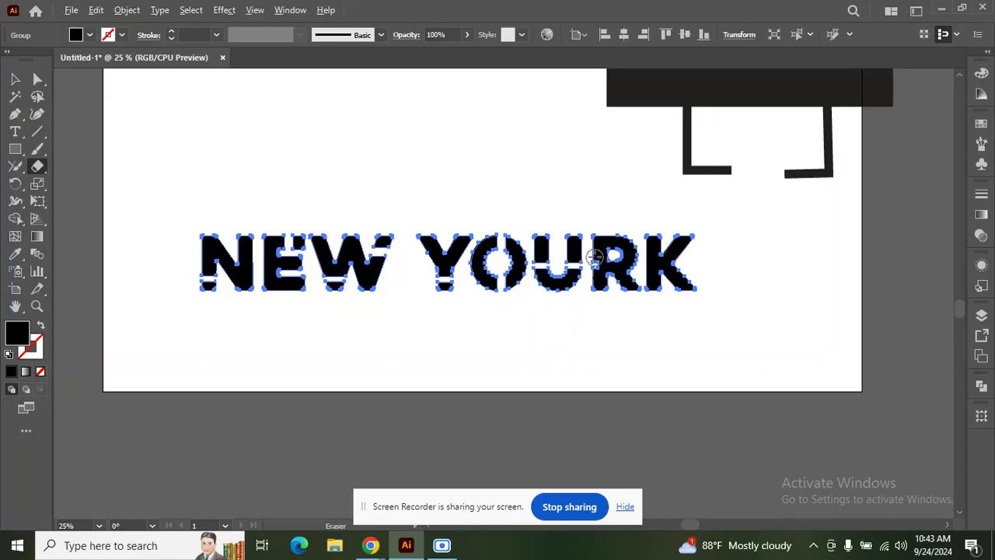
drag(645, 266, 646, 265)
drag(675, 235, 691, 262)
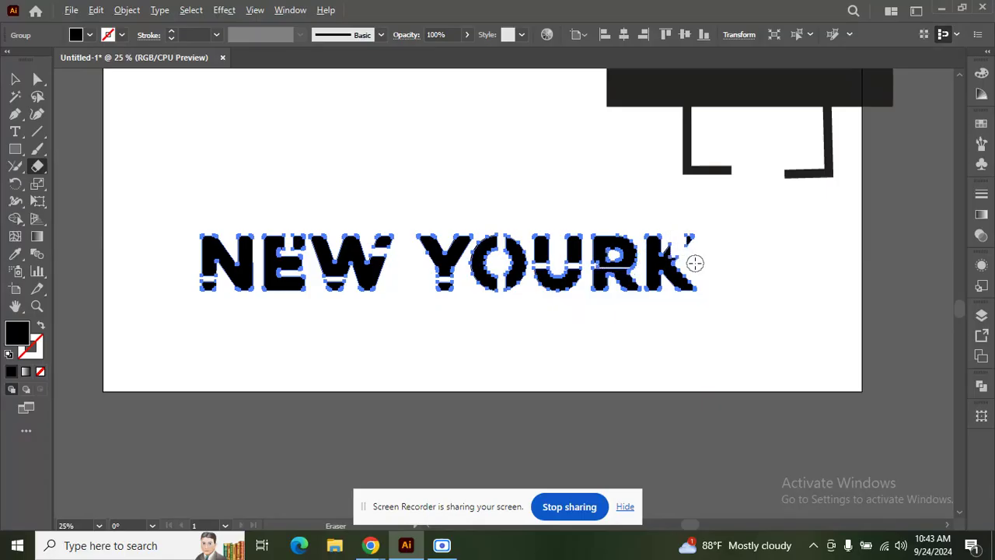
Step: Marquee-select the cut-up NEW YOURK group and delete it
key(ctrl)
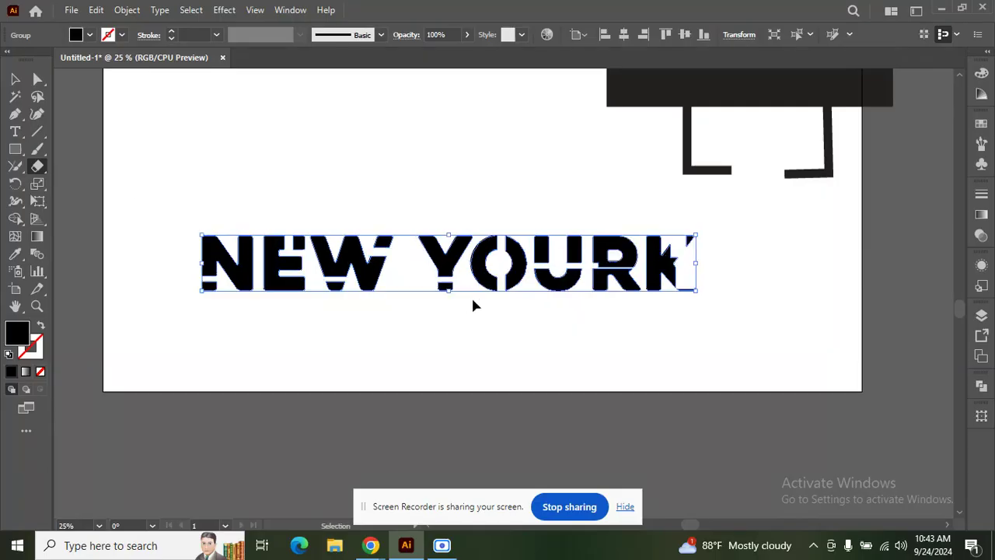
click(15, 79)
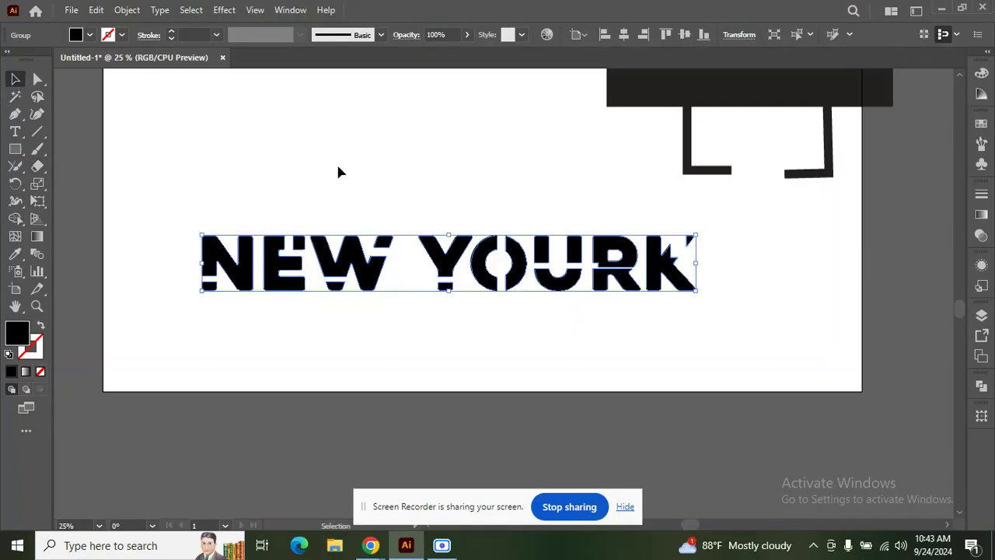
click(338, 163)
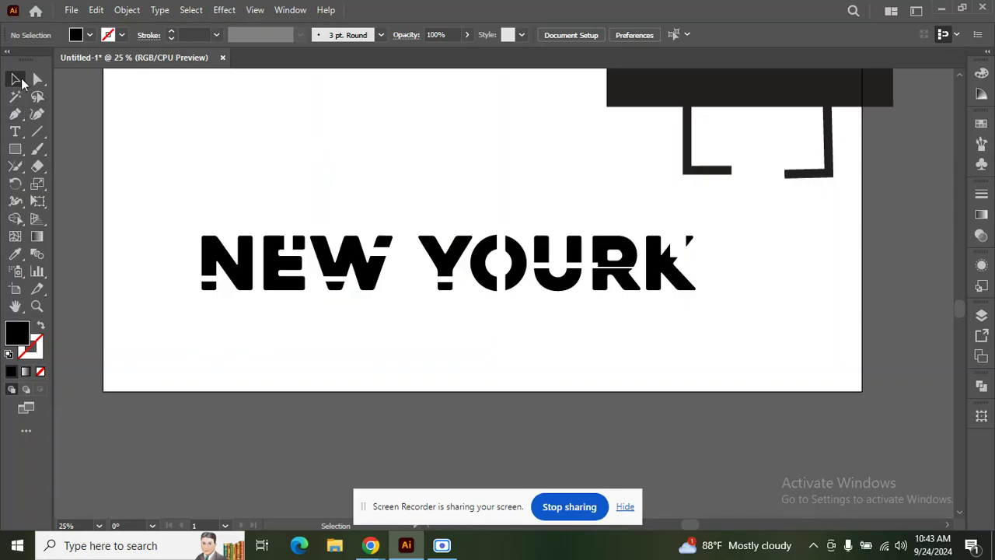
drag(158, 223, 708, 305)
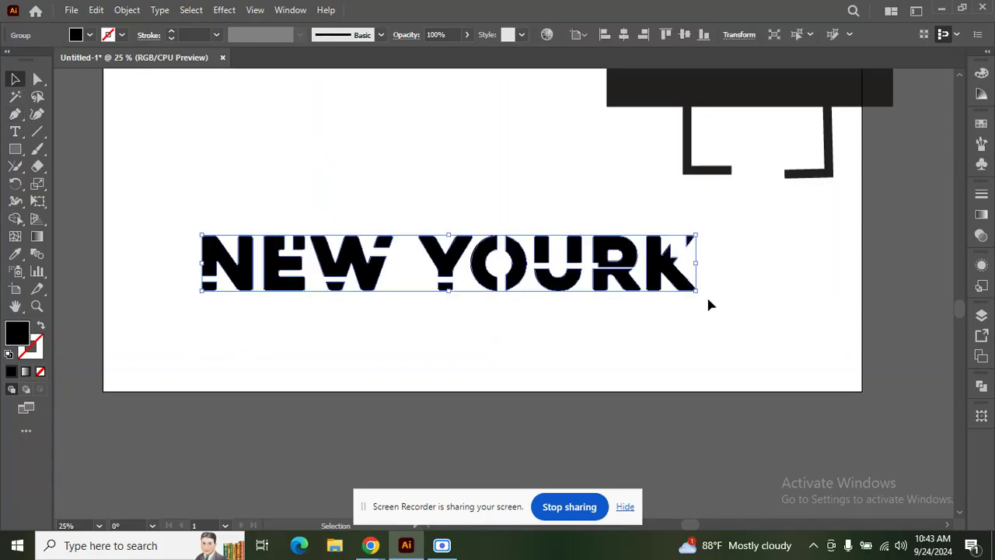
key(Delete)
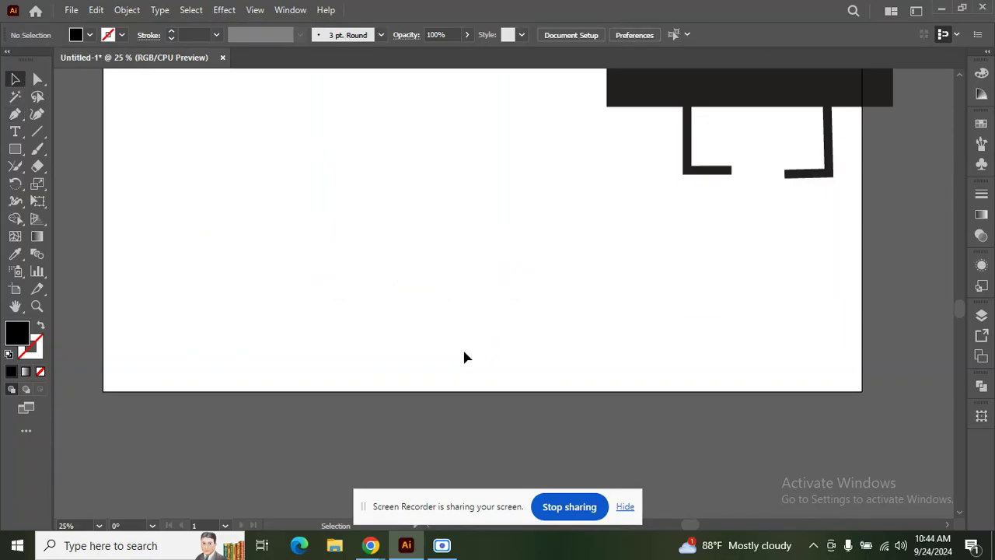
Step: Browse the Paintbrush and Eraser tool flyouts, choosing Scissors and then the Rectangle tool
scroll(464, 352, up, 5)
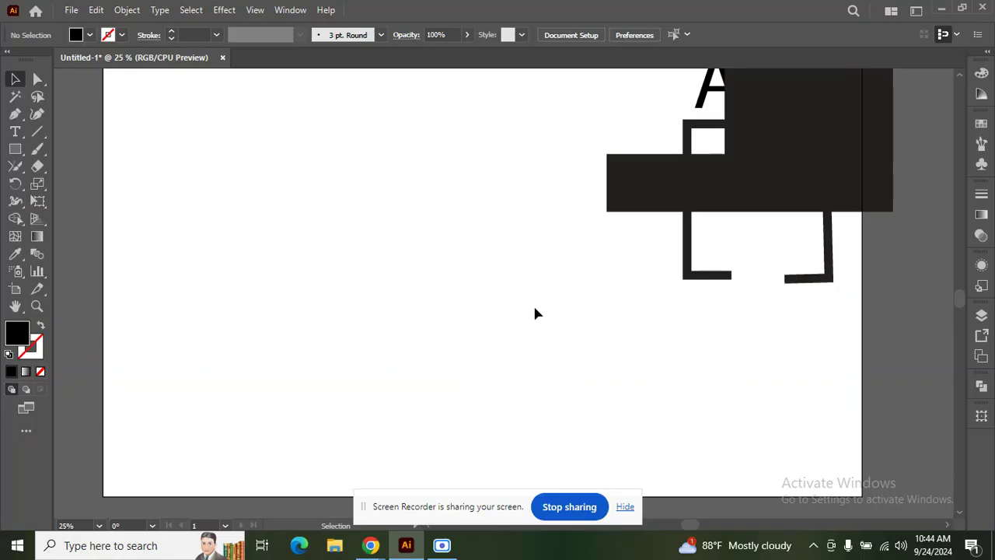
click(37, 167)
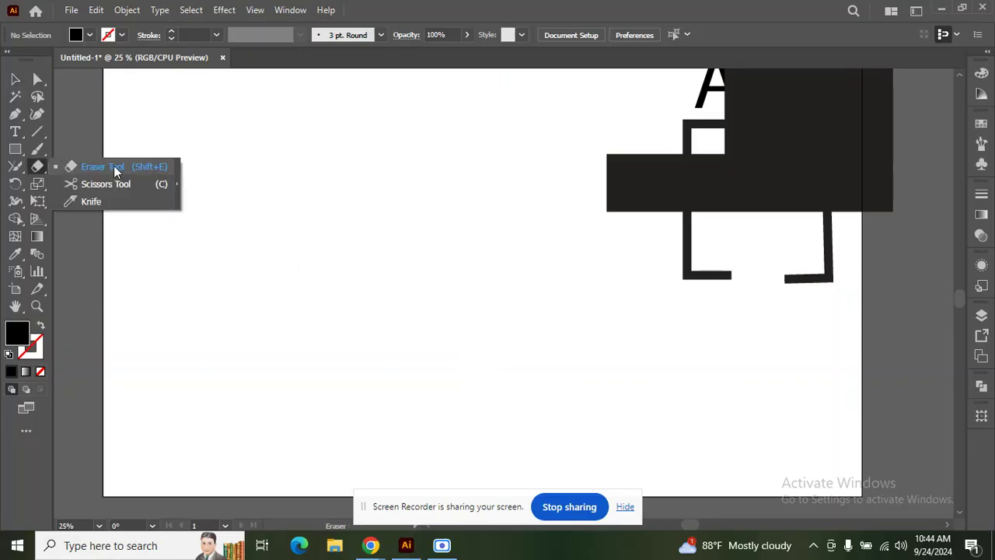
click(115, 169)
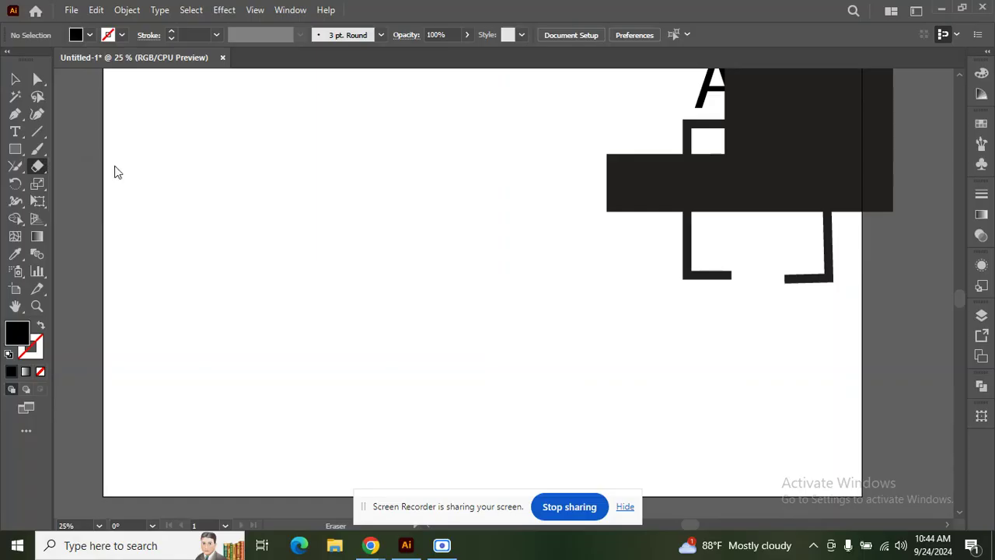
click(35, 154)
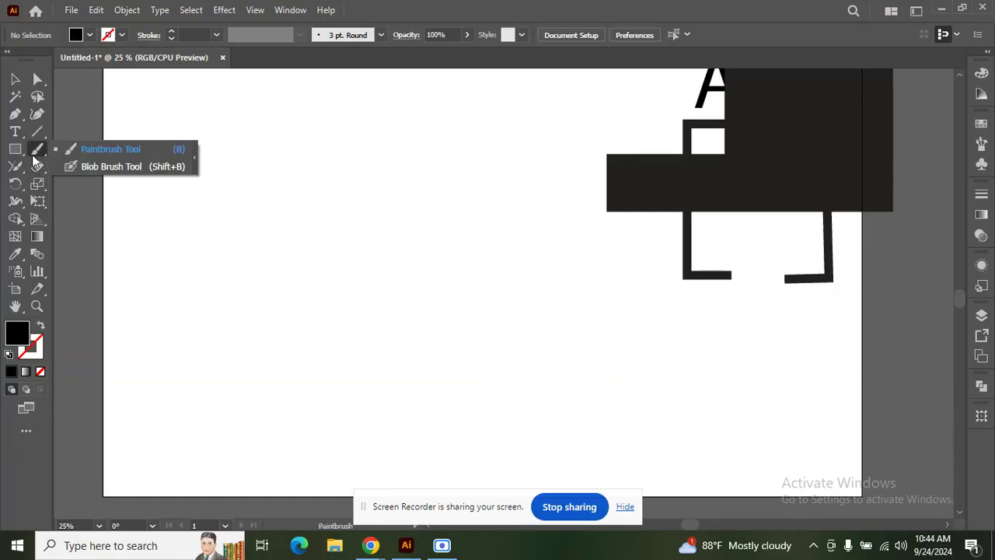
click(39, 168)
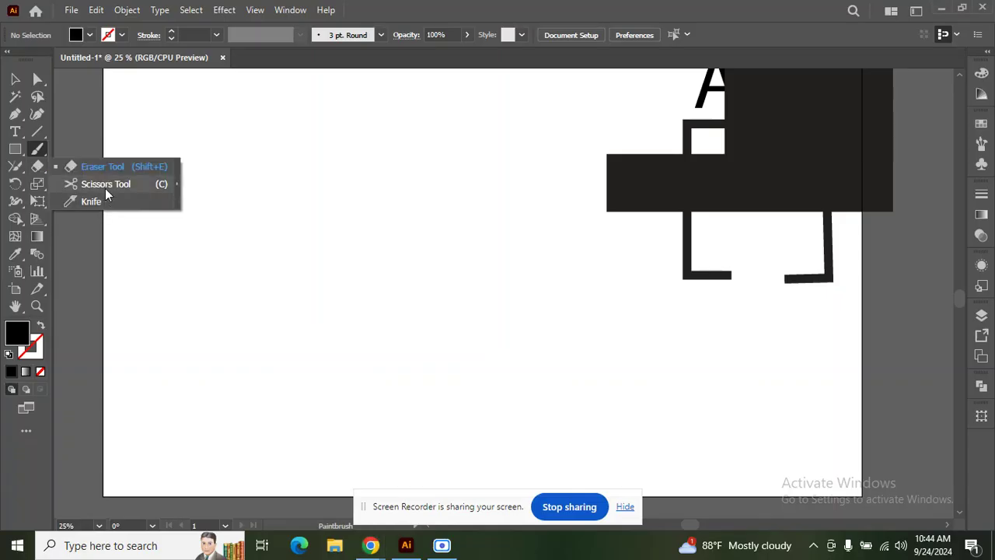
click(106, 187)
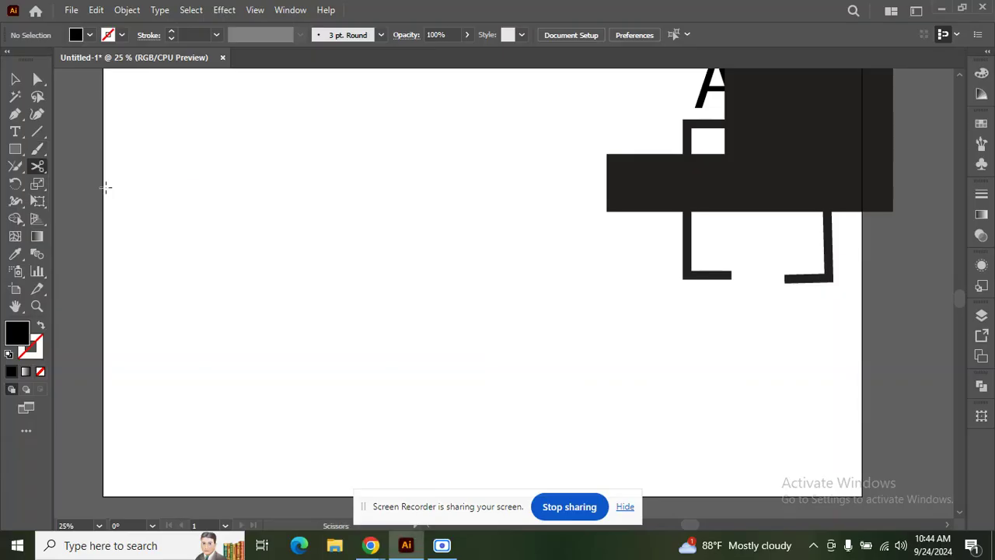
click(16, 149)
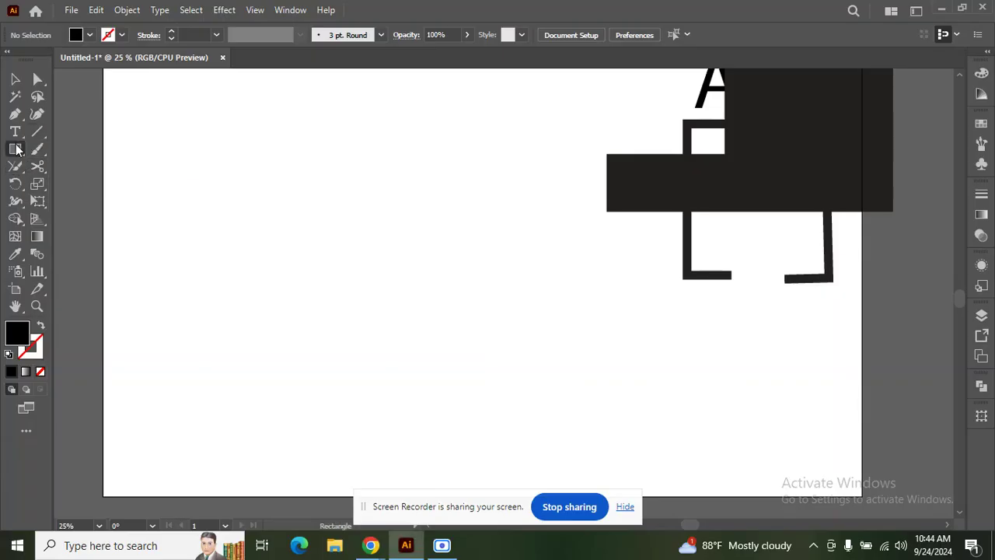
Step: Draw a large square and try Scissors cuts at its top corners, dismissing endpoint warnings
drag(384, 257, 518, 390)
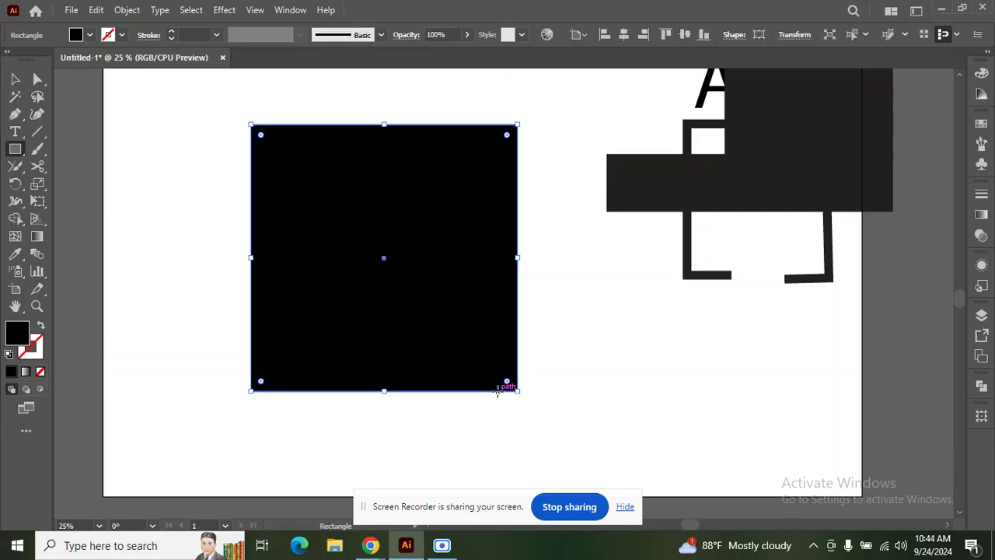
click(38, 165)
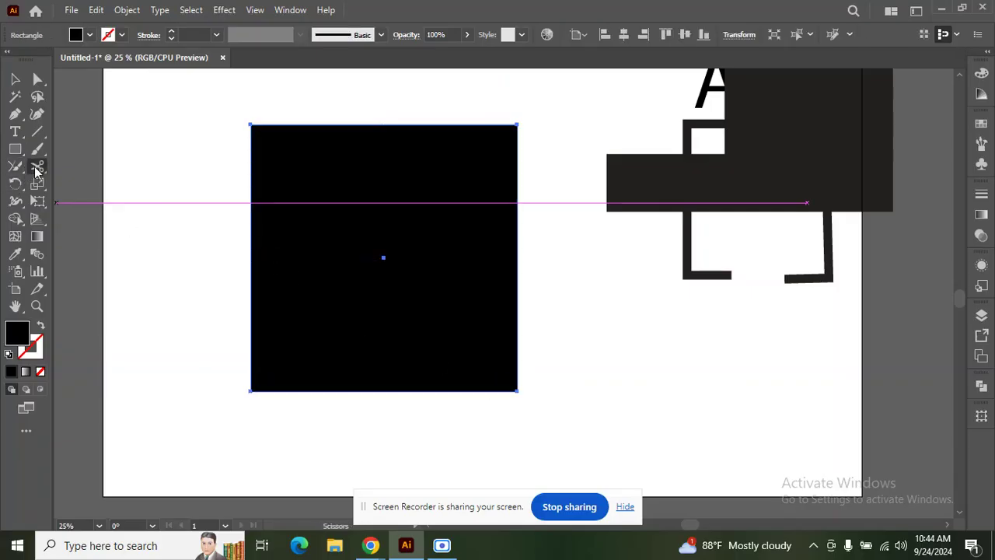
click(251, 125)
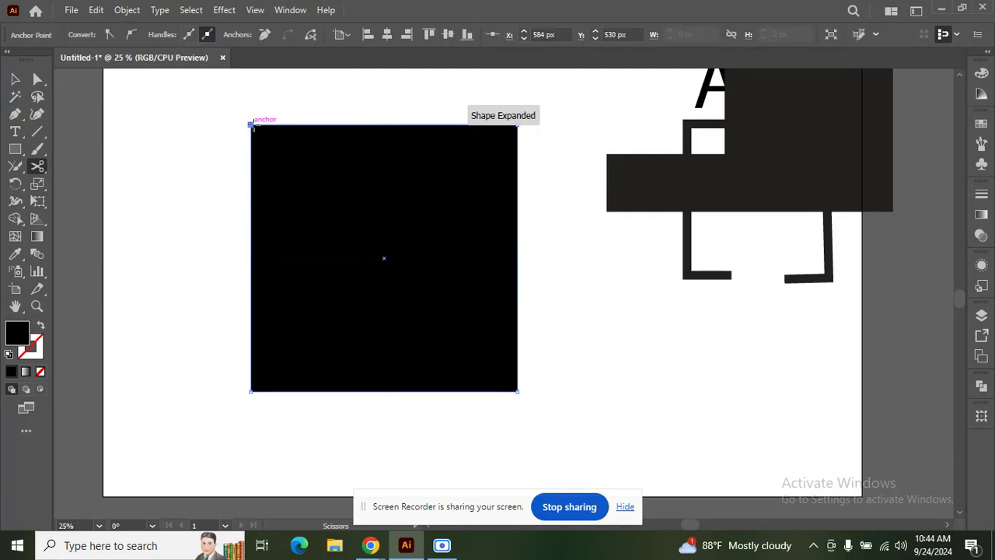
click(518, 125)
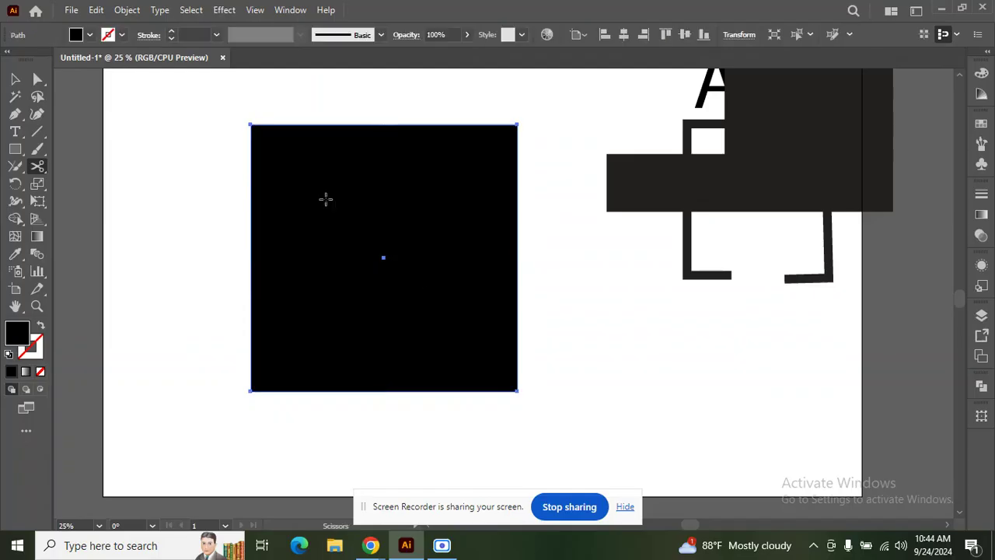
click(249, 123)
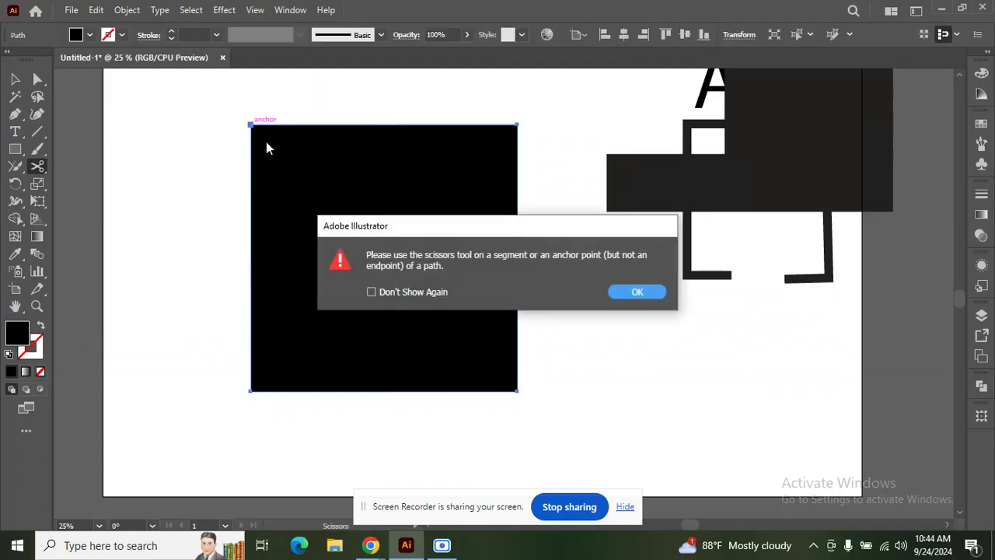
click(645, 292)
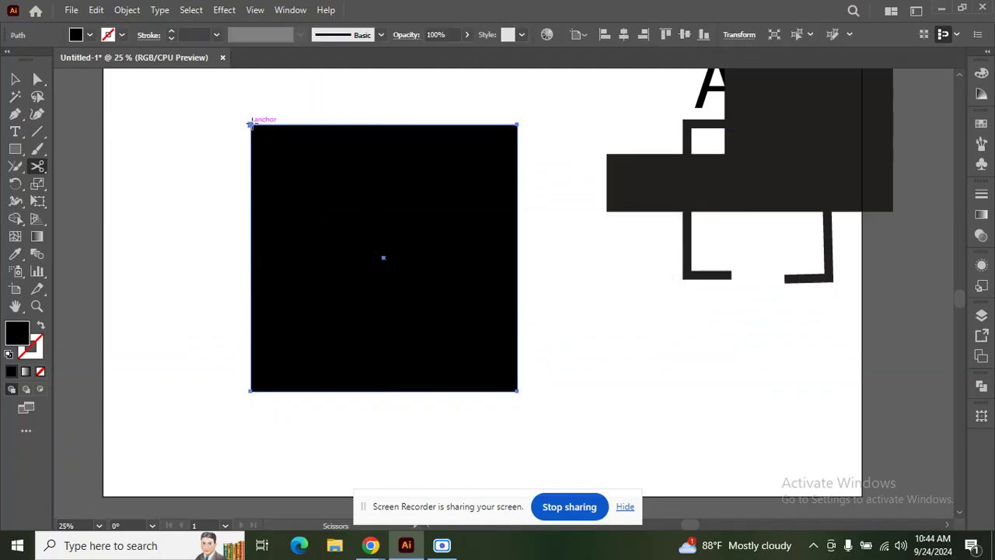
click(249, 124)
click(650, 291)
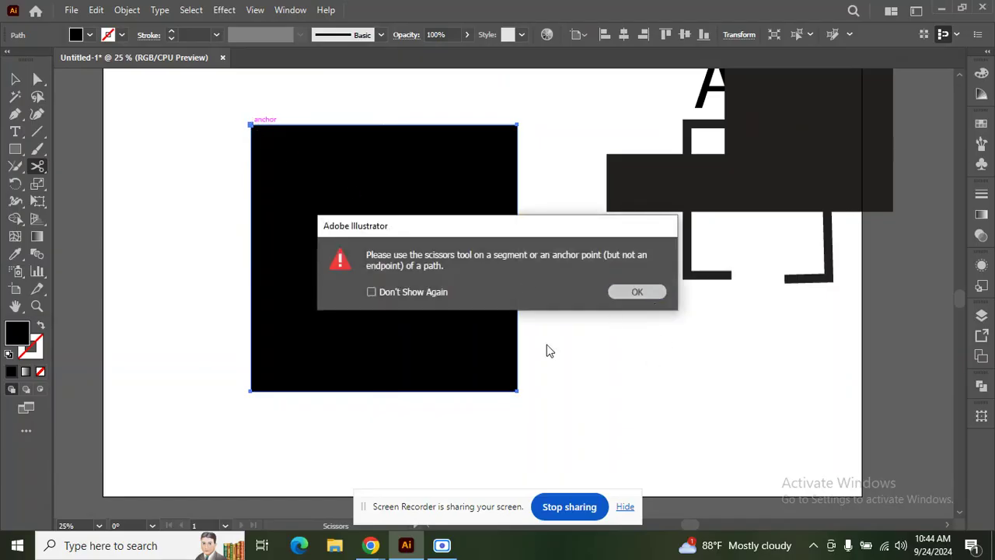
Step: Cut the bottom-right corner, test-drag the upper triangle, then undo back to one square
click(517, 391)
click(14, 78)
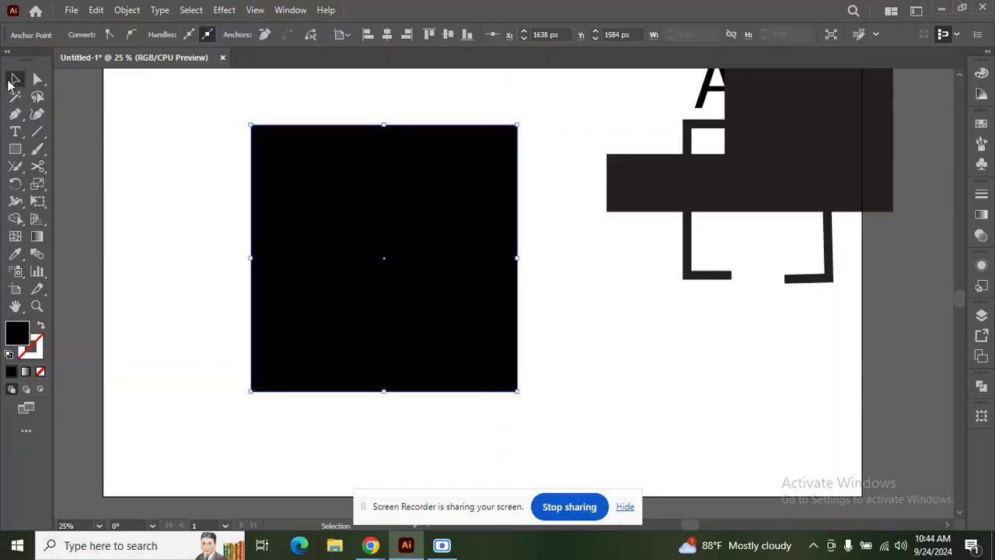
drag(388, 163, 441, 122)
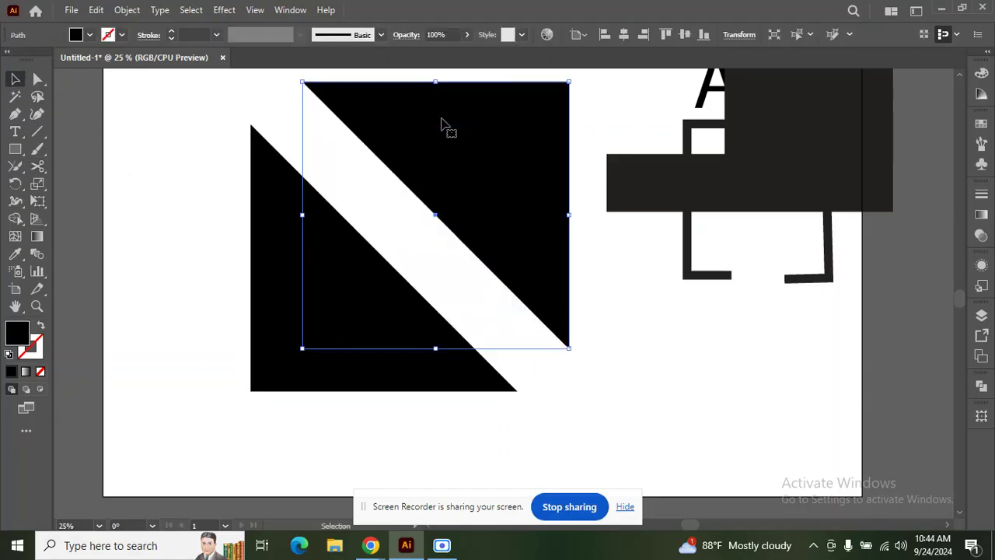
key(ctrl+z)
click(201, 128)
key(ctrl+z)
key(ctrl+z)
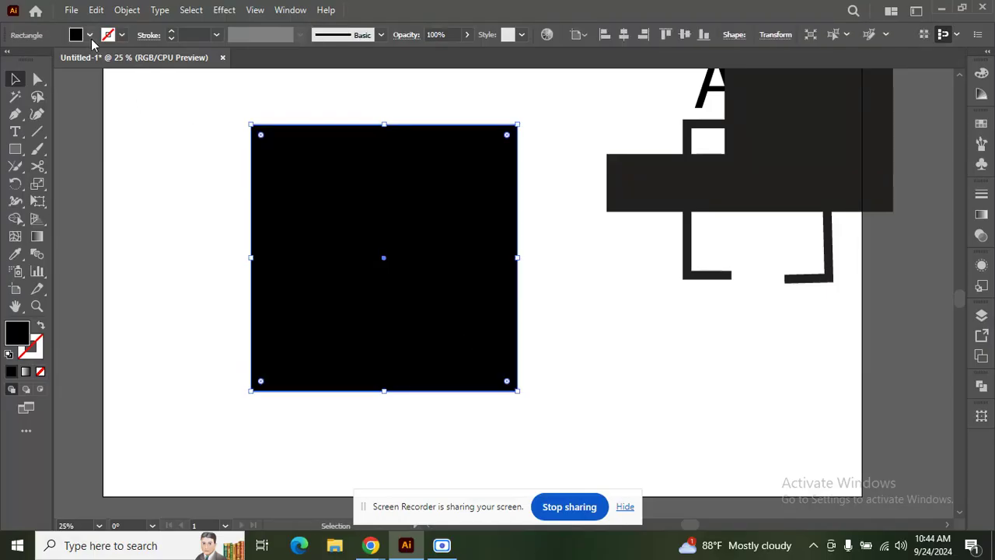
Step: Fill the square red and cut its path at the top-left and bottom-right corners
click(89, 35)
click(47, 59)
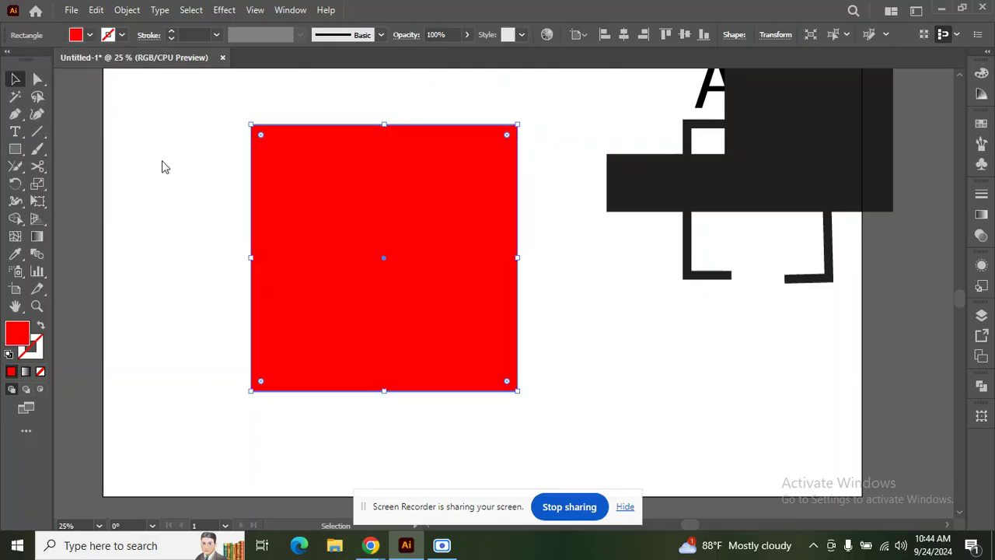
click(37, 165)
scroll(249, 126, up, 1)
click(248, 125)
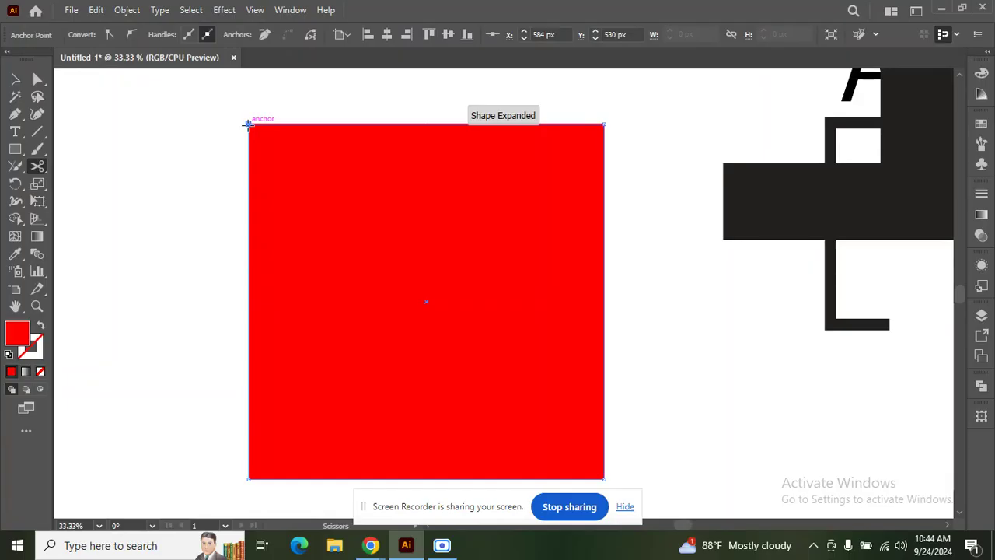
scroll(248, 126, down, 1)
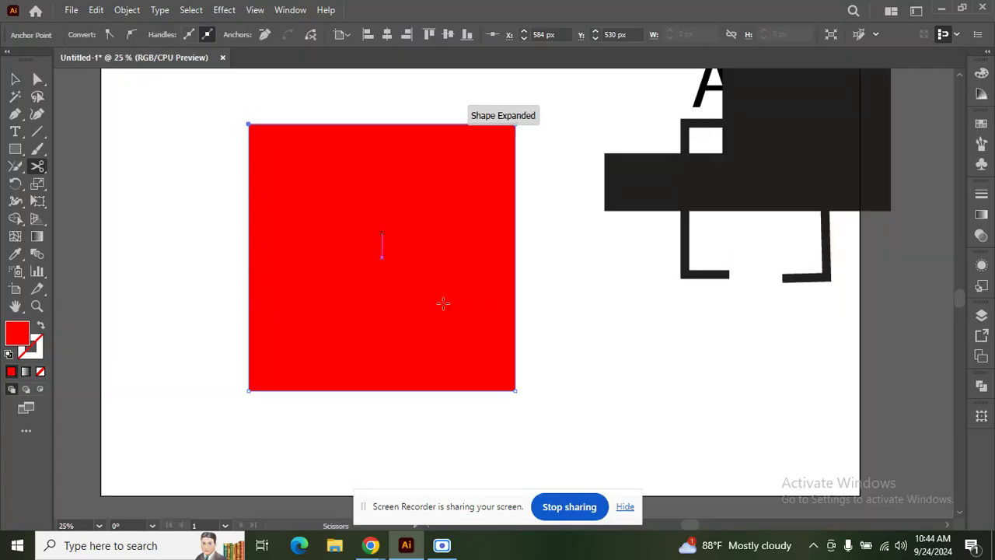
click(514, 390)
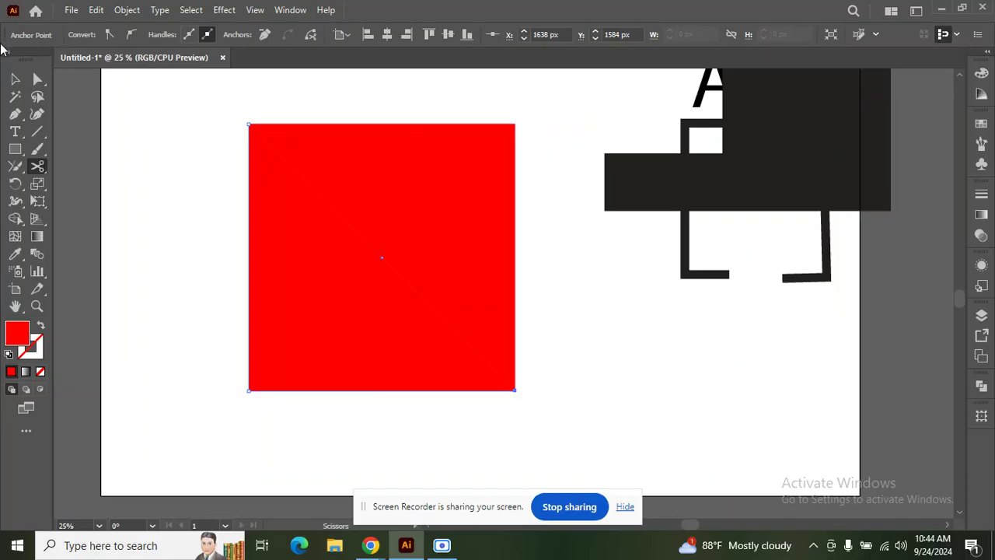
Step: Move the upper-right triangle up and to the right and colour it blue
click(15, 78)
click(208, 132)
drag(347, 135, 369, 126)
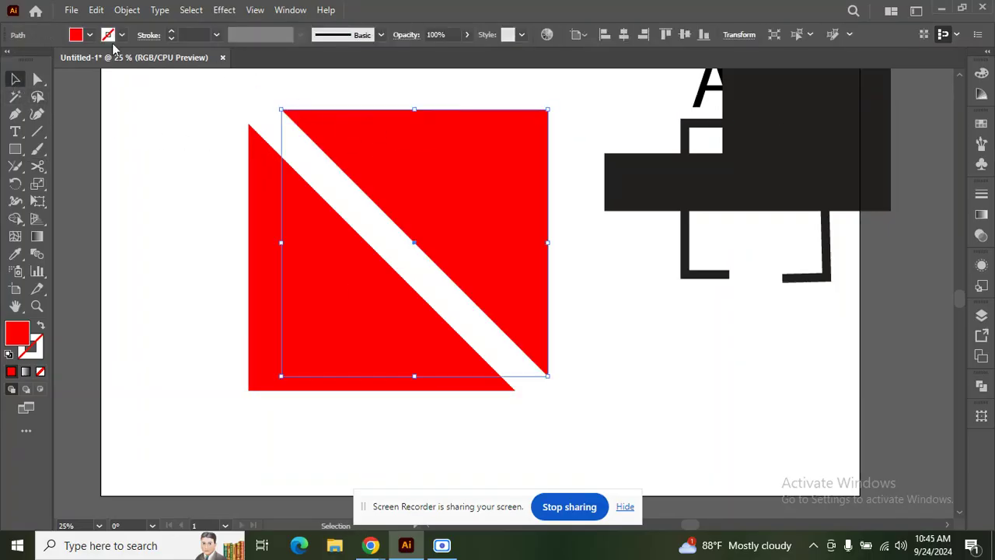
click(90, 35)
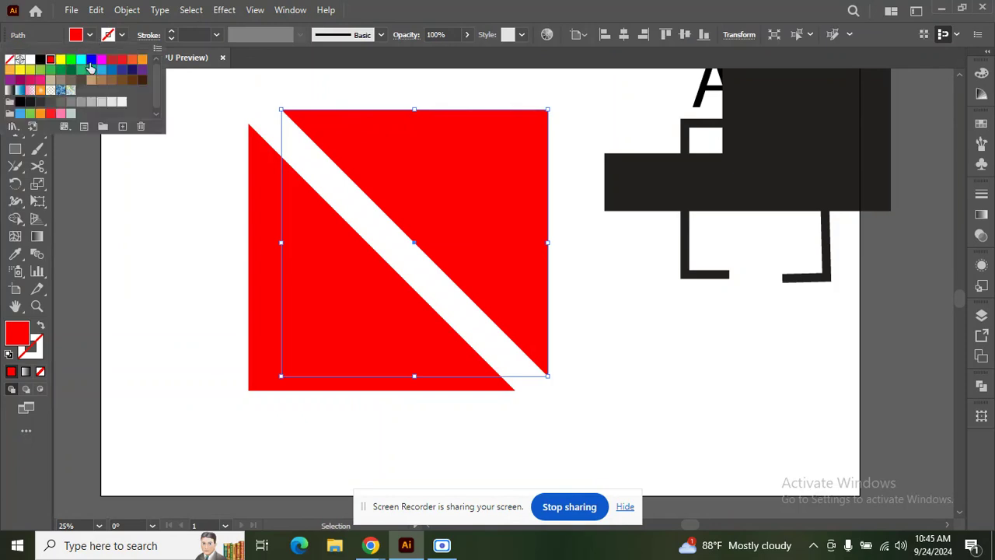
click(91, 61)
click(224, 126)
click(223, 127)
drag(440, 142, 423, 149)
key(ctrl+z)
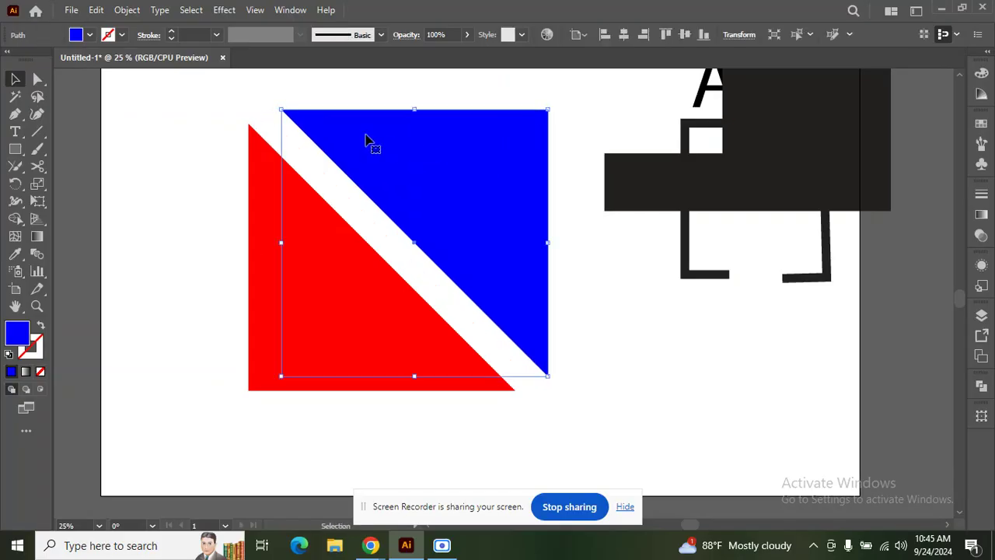
click(174, 155)
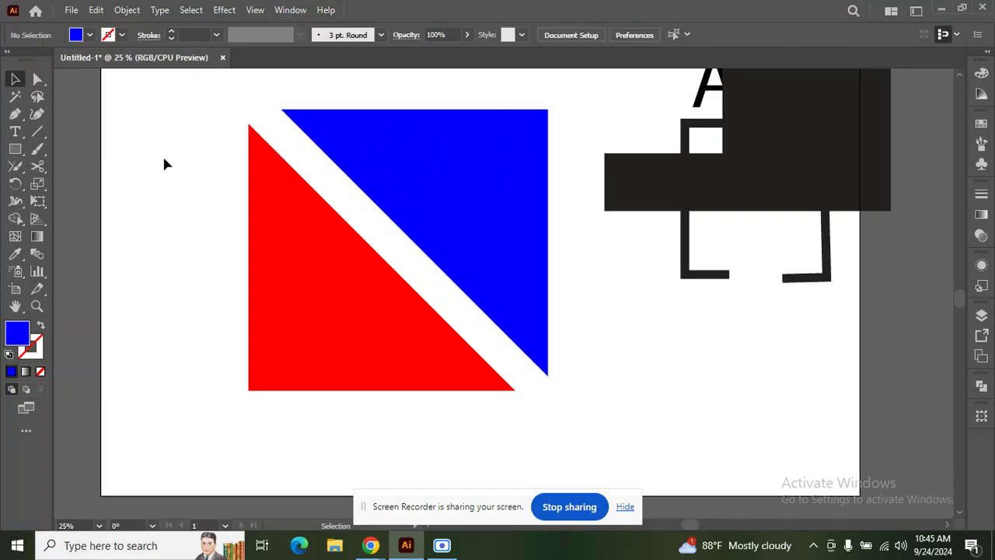
Step: Select the red triangle and add an anchor point on its bottom edge with Add Anchor Point
click(298, 212)
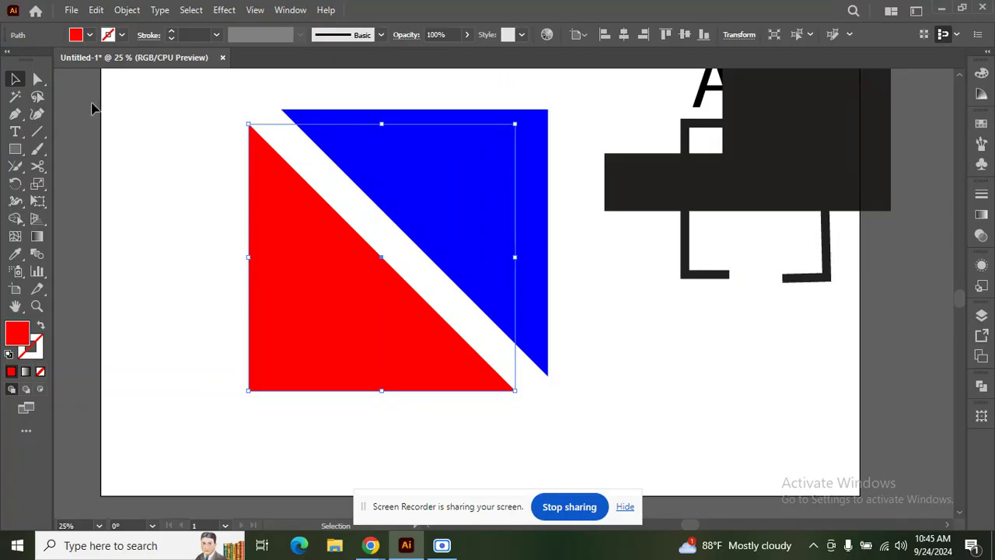
click(14, 114)
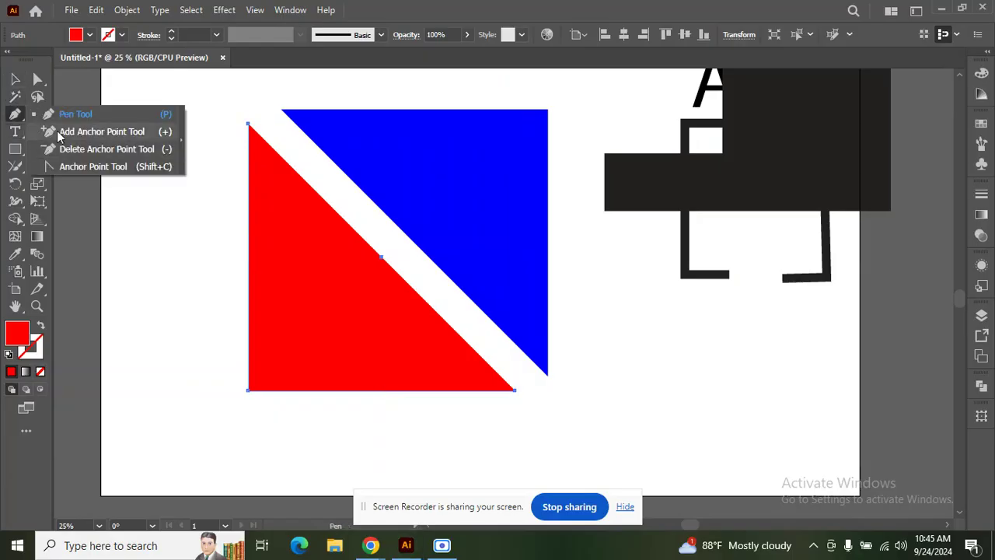
click(57, 130)
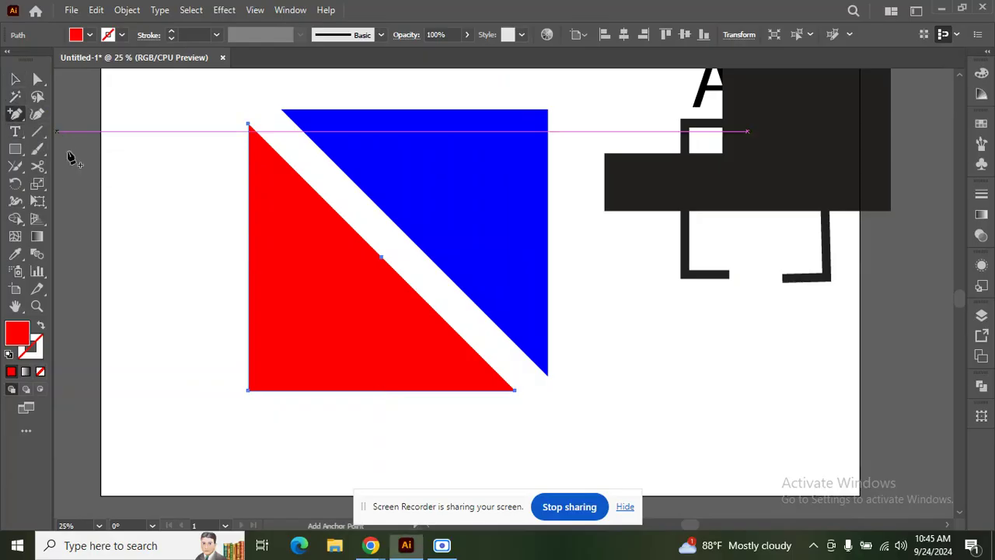
click(318, 391)
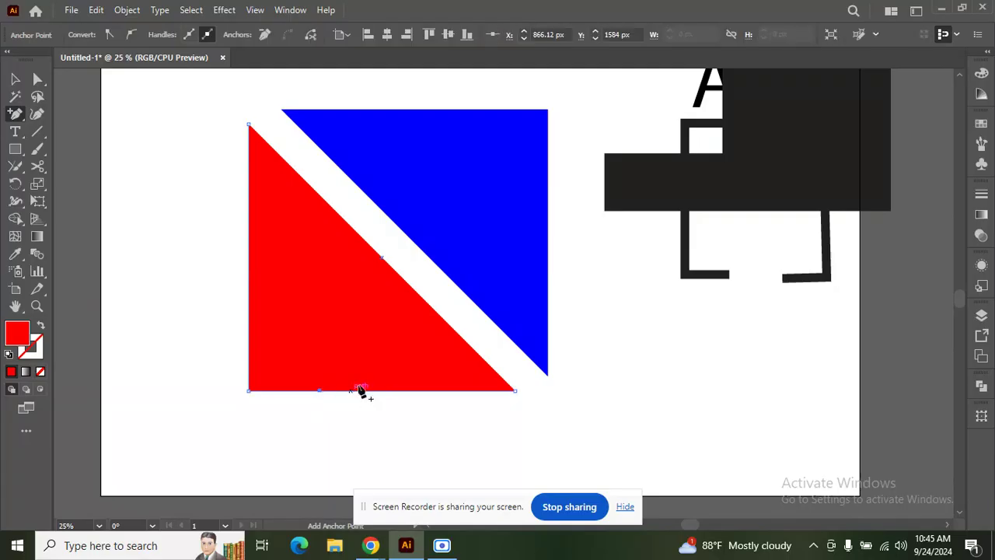
Step: Repeatedly try adding a point on the red diagonal edge, dismissing each off-path warning
click(334, 211)
click(610, 292)
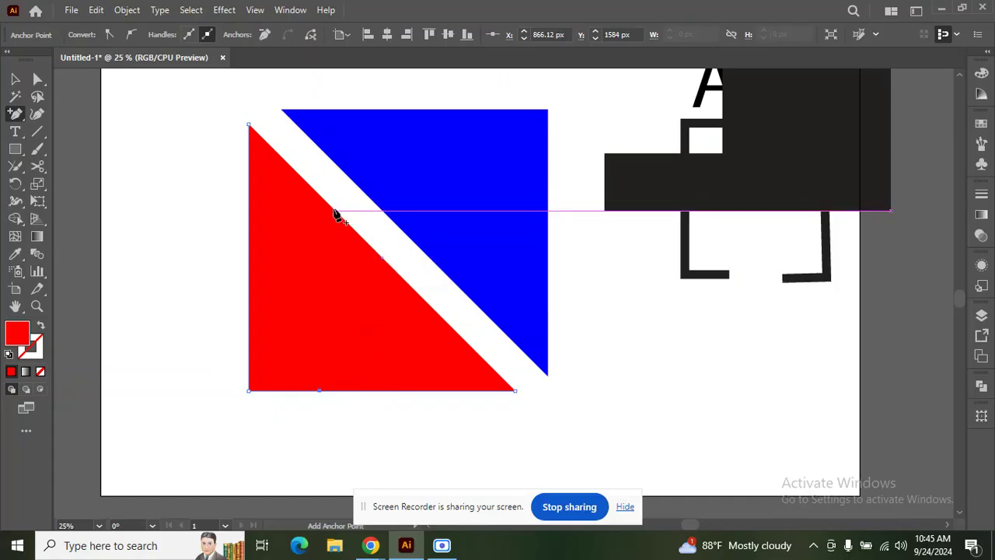
click(336, 215)
click(614, 292)
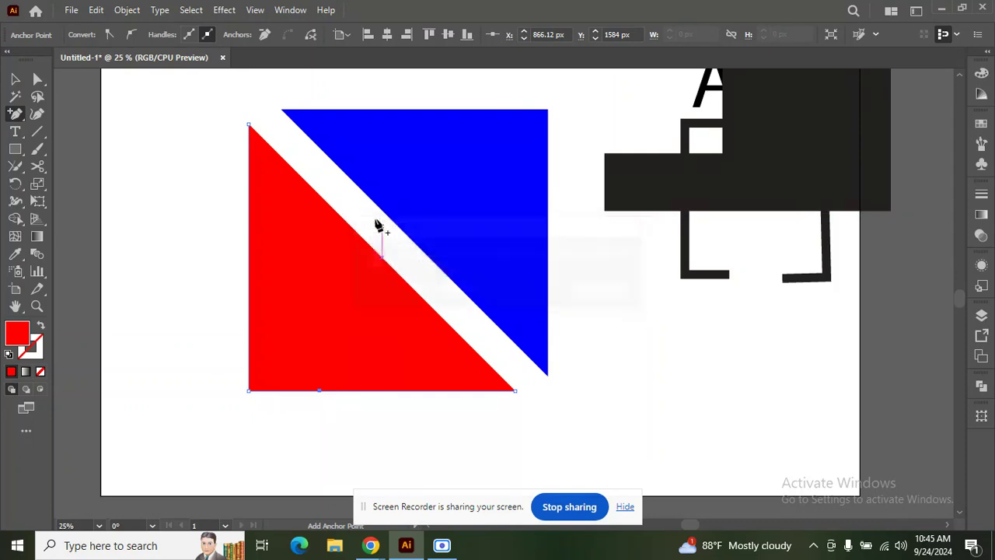
click(336, 214)
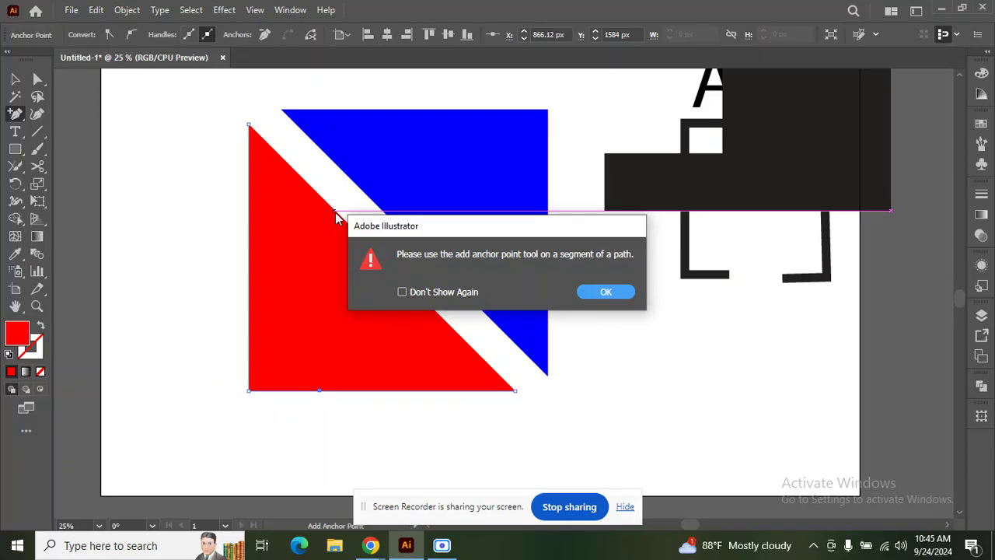
click(604, 291)
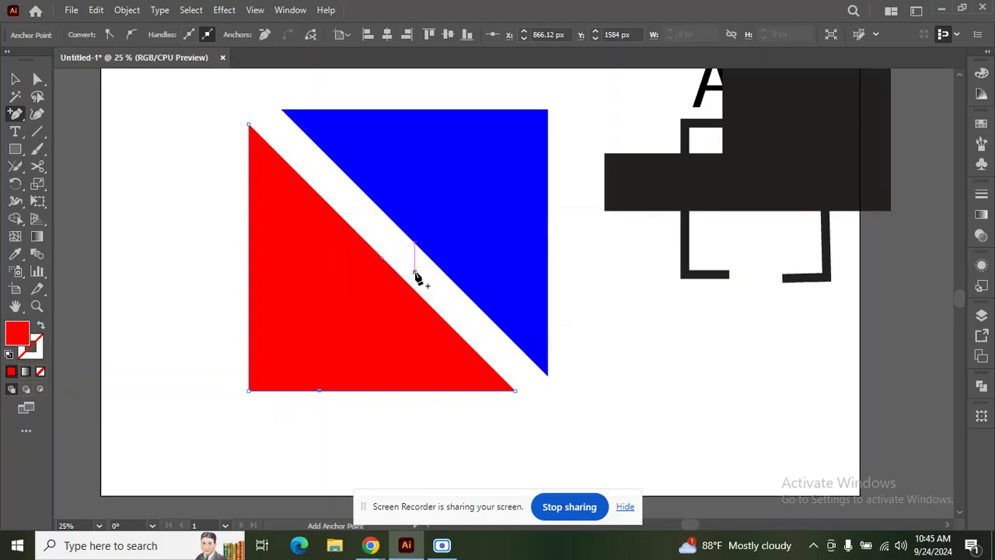
click(409, 285)
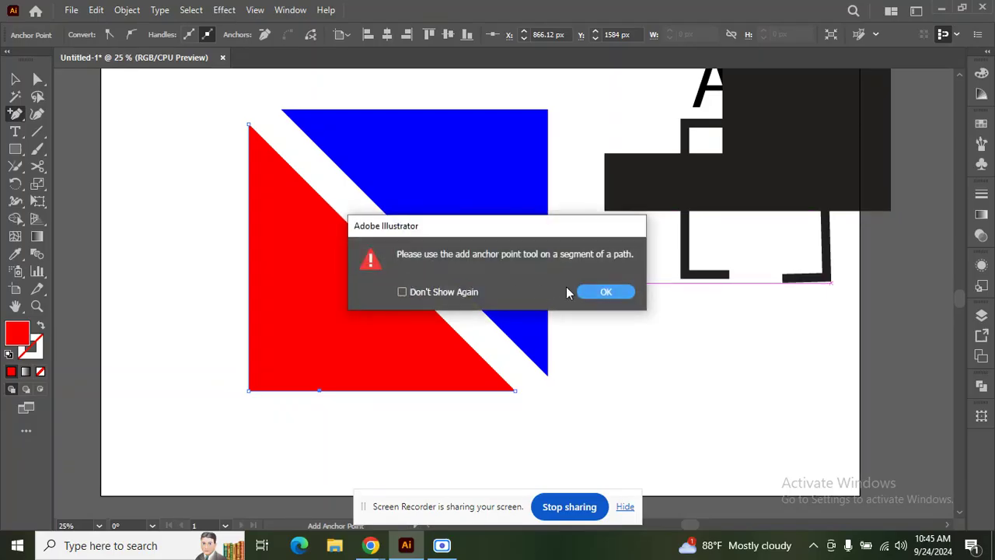
click(609, 289)
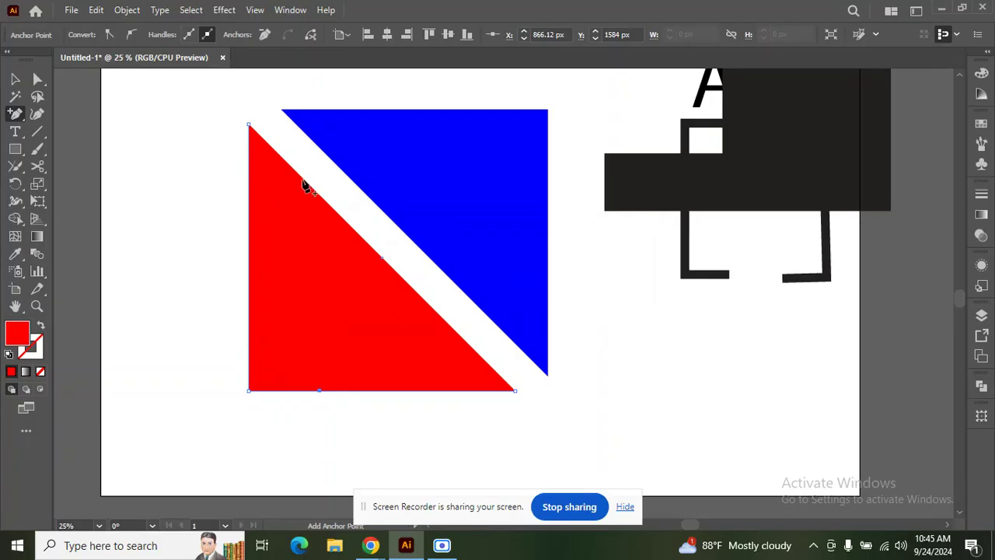
click(305, 185)
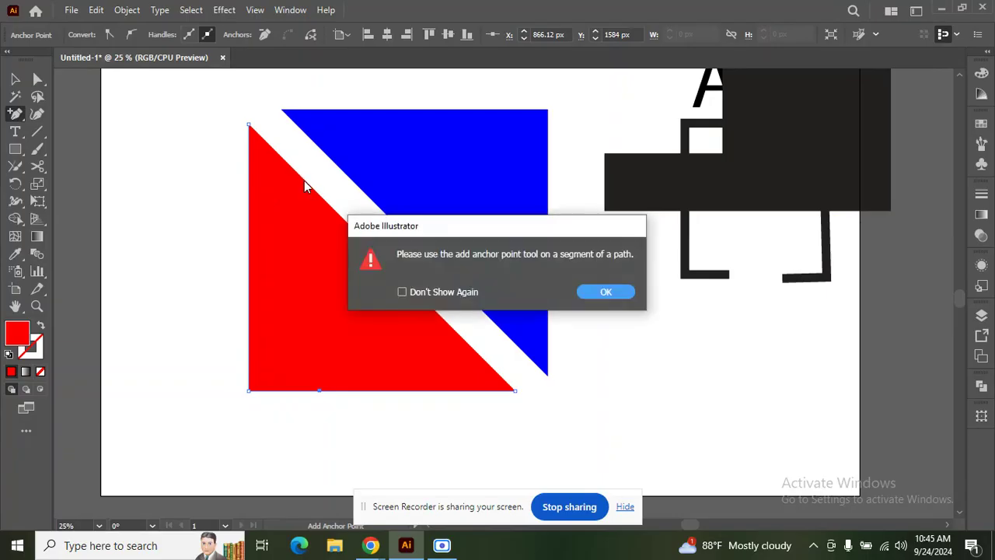
click(602, 292)
click(38, 168)
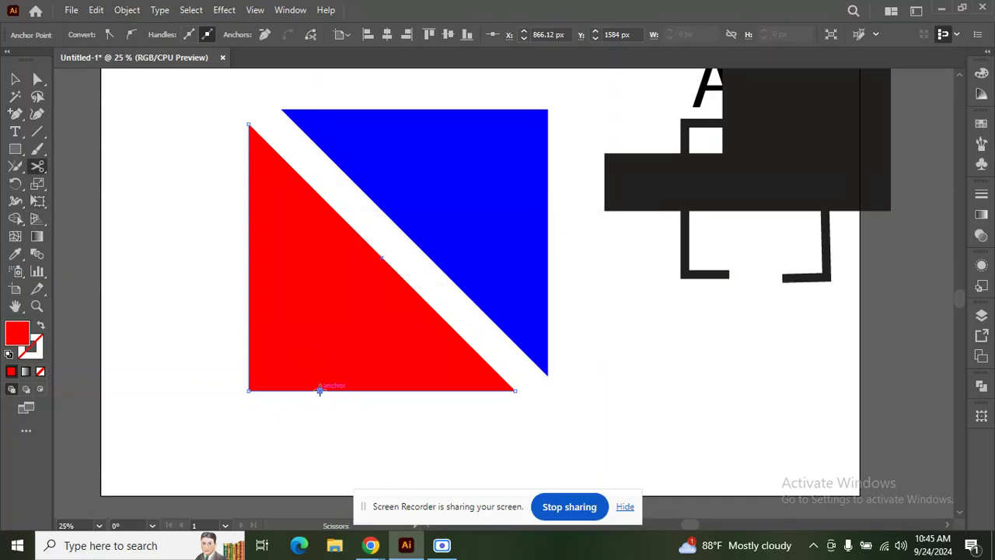
Step: Cut the red triangle's bottom edge, then add and cut points on the blue triangle's top and right edges
click(320, 391)
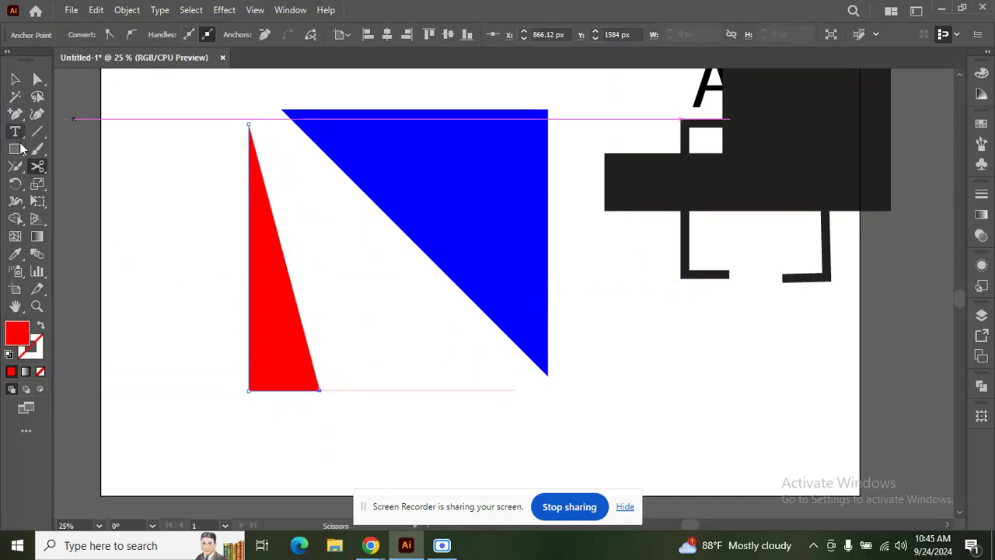
click(15, 114)
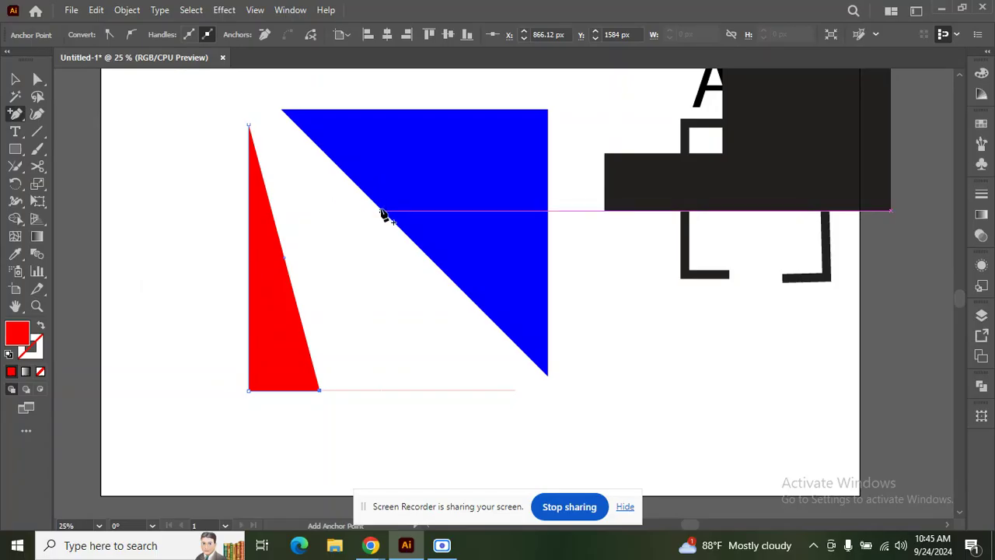
click(381, 211)
click(607, 293)
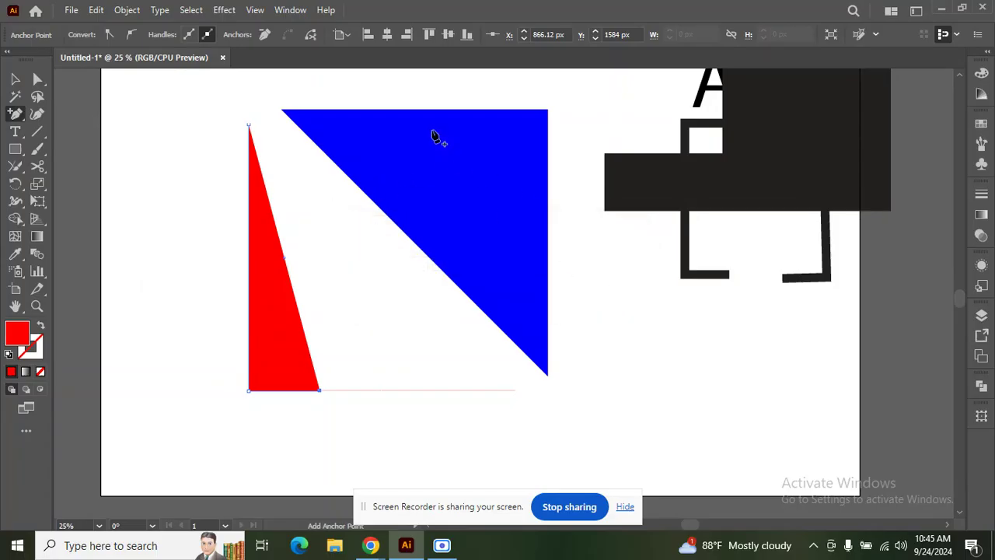
click(437, 111)
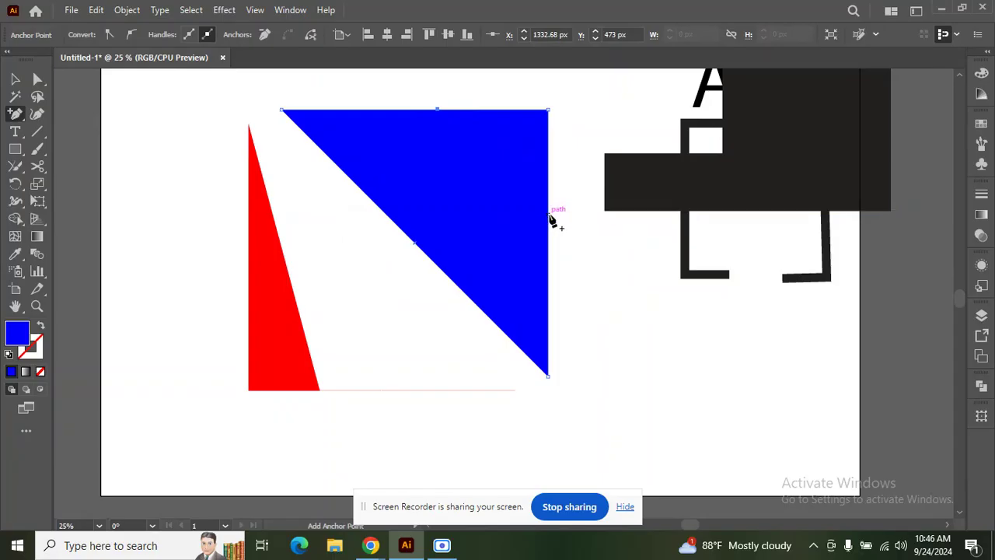
click(549, 214)
click(37, 165)
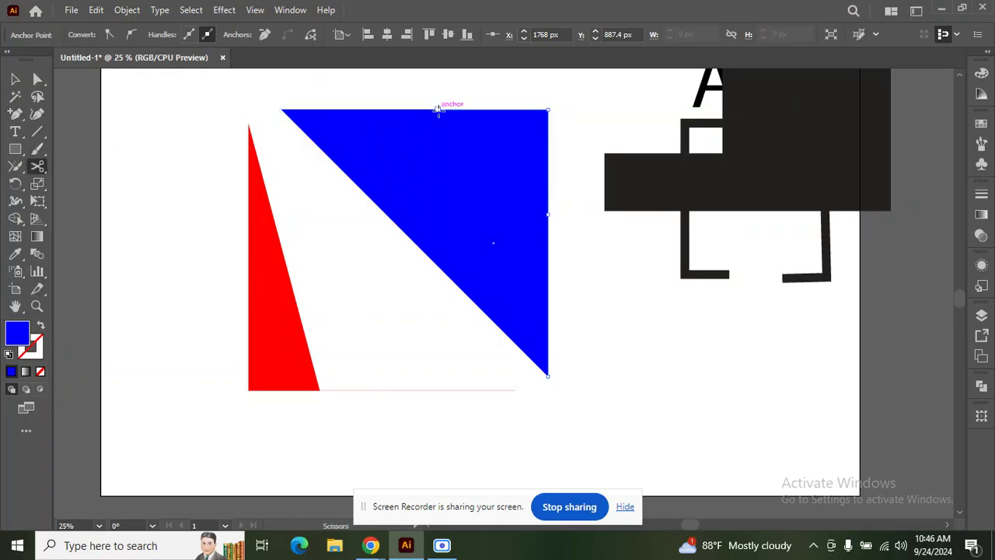
click(437, 109)
click(549, 215)
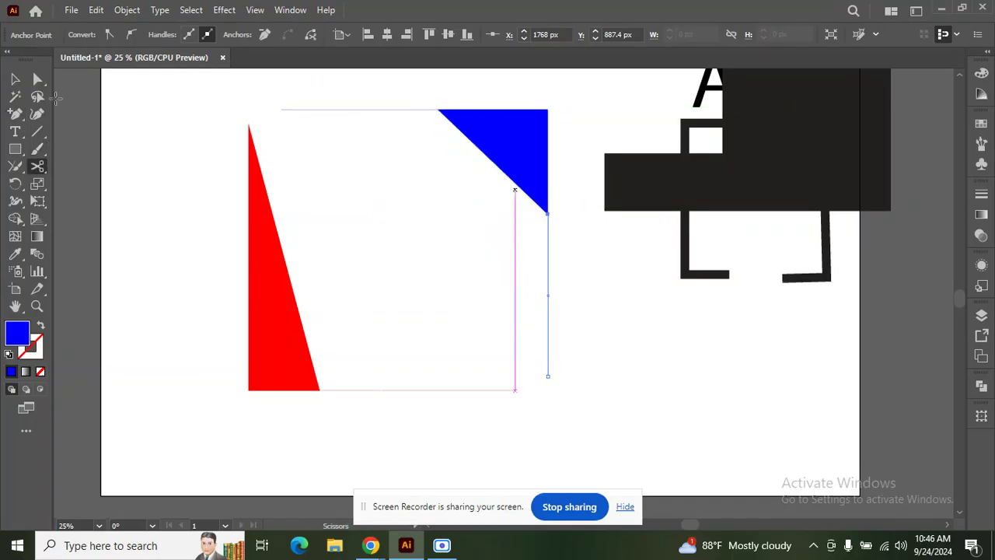
Step: Marquee-select all the cut red and blue pieces and leftover thin paths and delete them
click(15, 78)
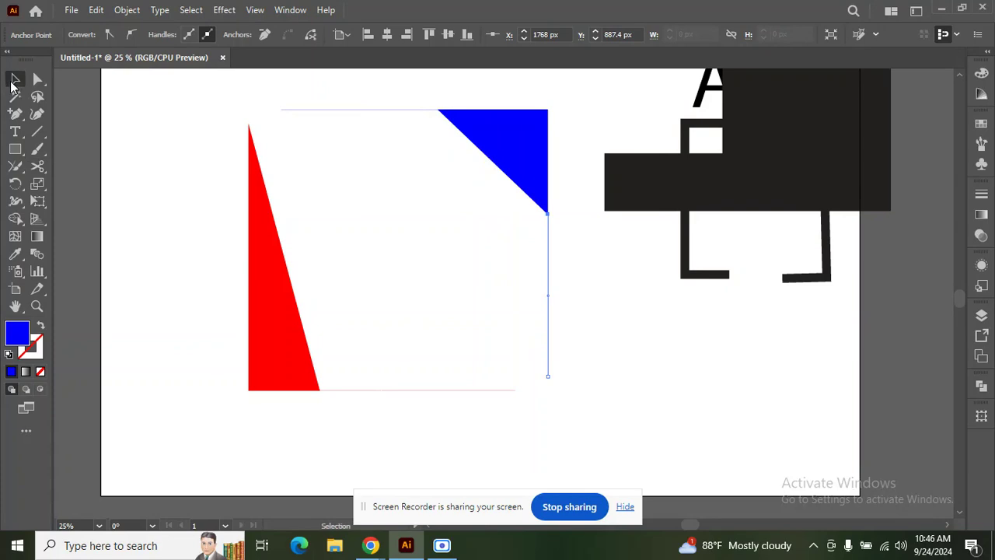
click(433, 154)
drag(191, 127, 542, 335)
key(Delete)
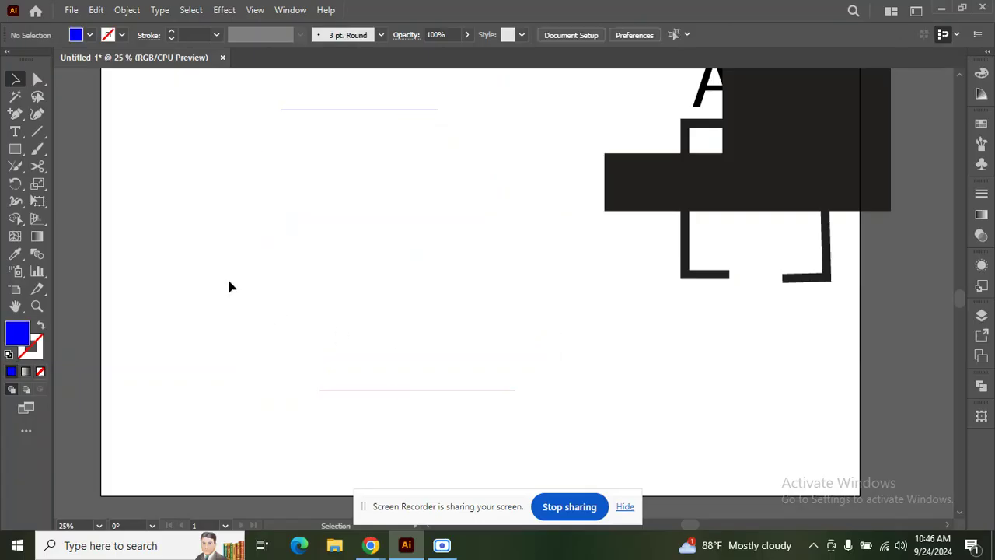
mouse_move(450, 549)
drag(234, 92, 451, 546)
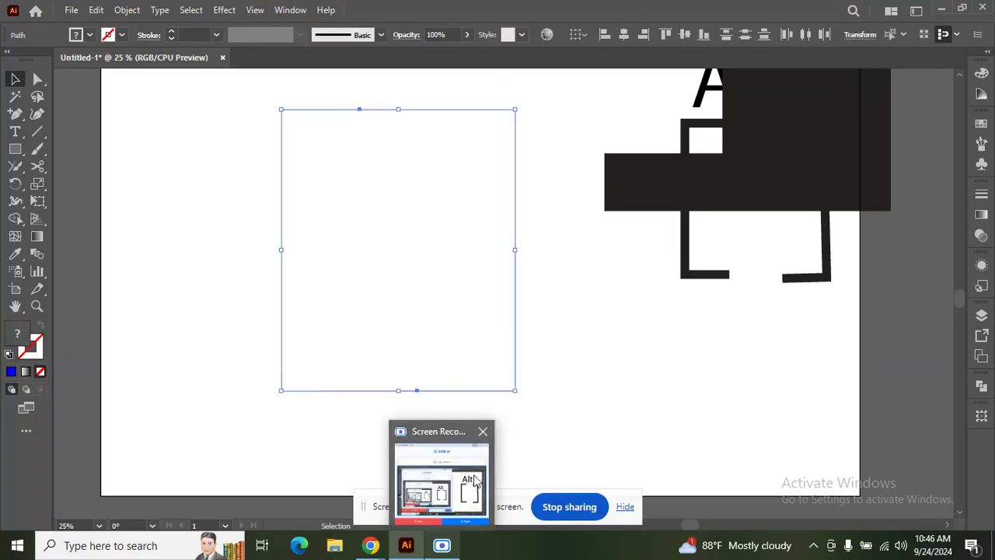
key(Delete)
Step: Draw a large circle with the Ellipse tool, giving it a 17 pt black stroke and no fill
click(15, 149)
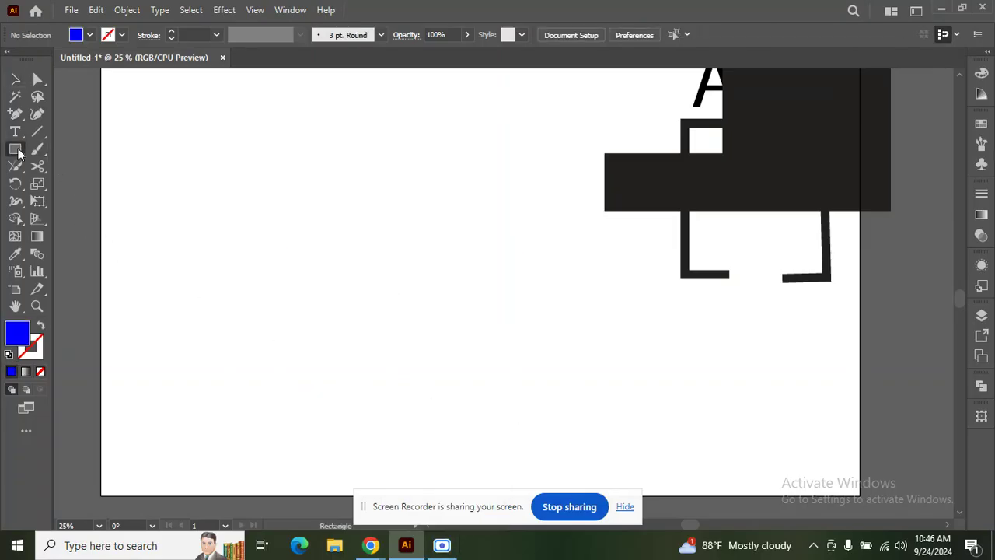
click(80, 184)
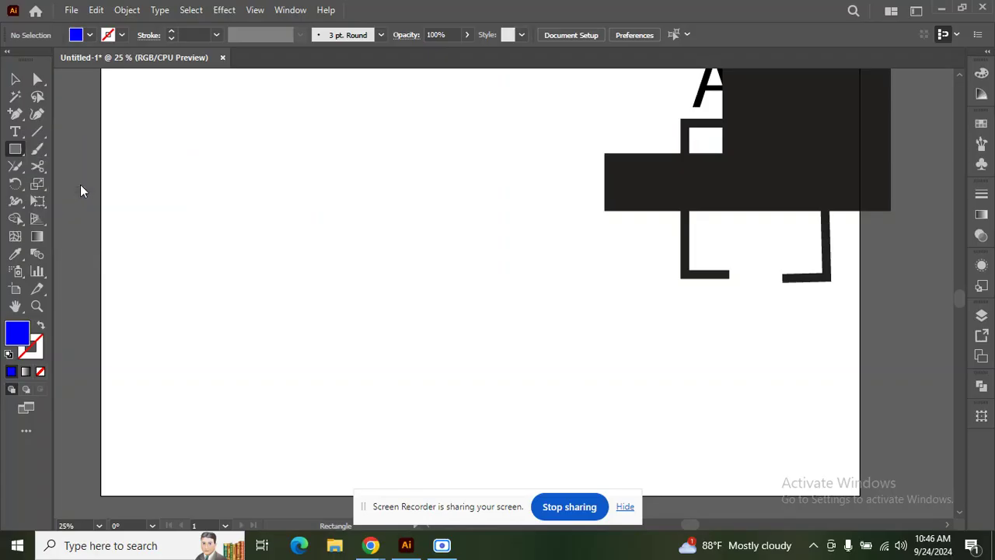
drag(435, 248, 546, 395)
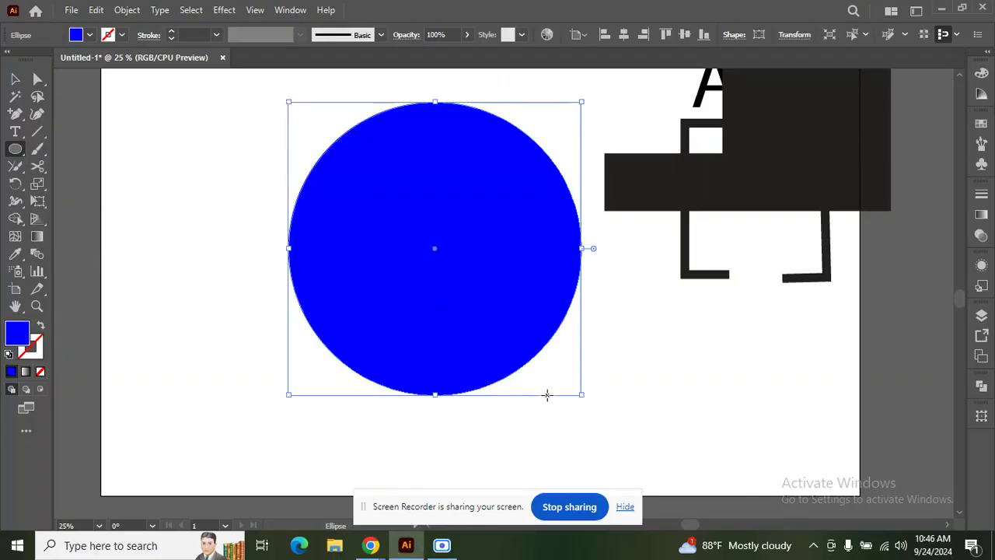
click(171, 34)
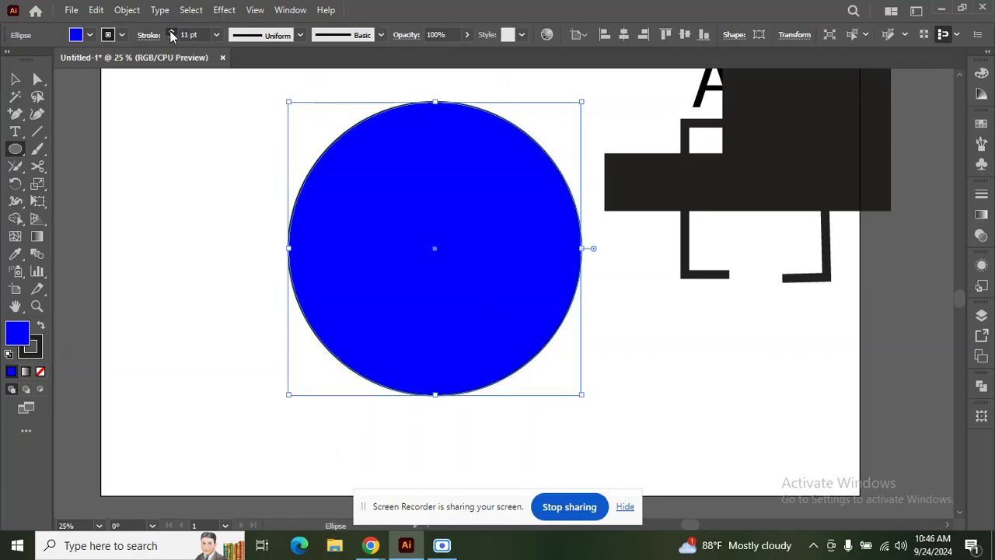
click(91, 35)
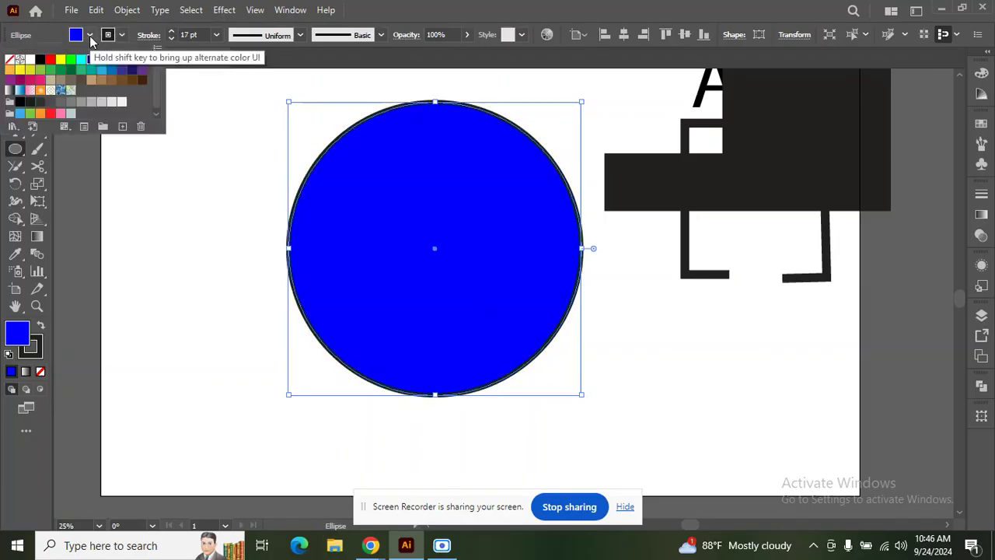
click(11, 61)
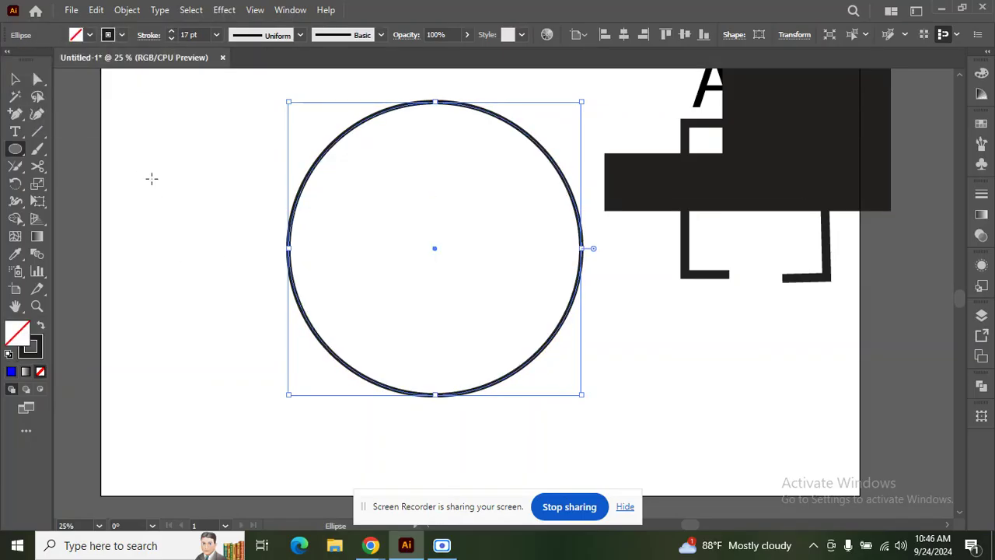
Step: Add anchor points on the circle's upper-left and upper-right arcs and cut it there with Scissors
click(15, 113)
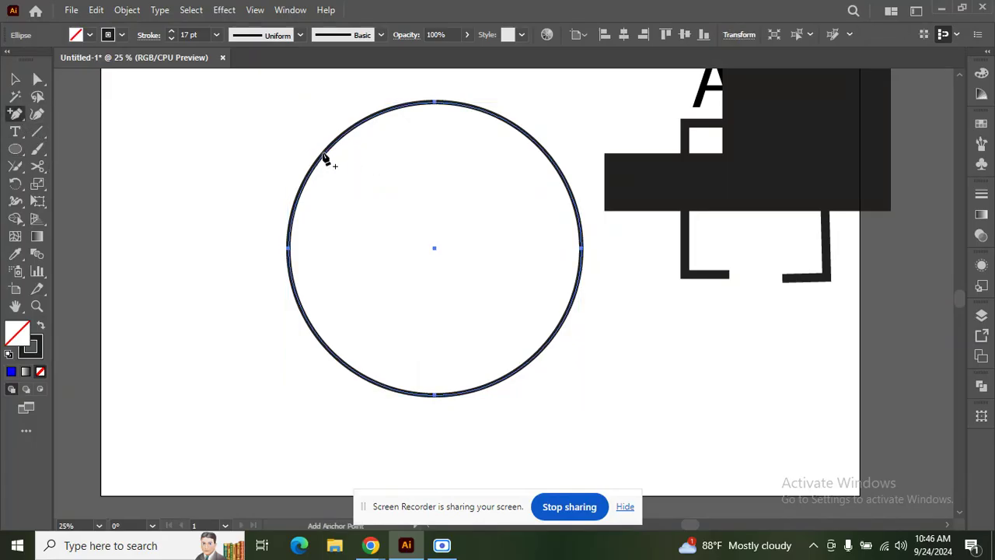
click(305, 183)
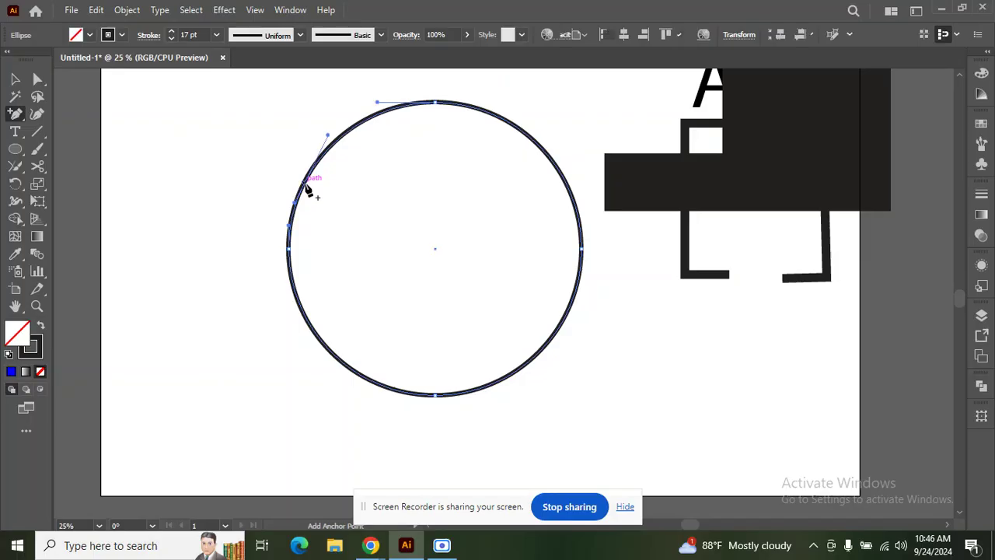
click(577, 204)
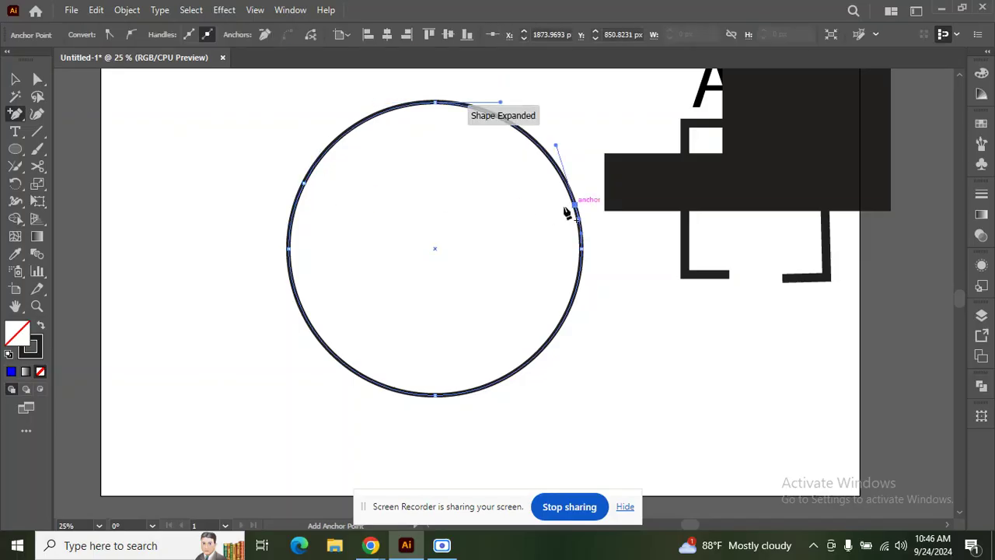
click(37, 166)
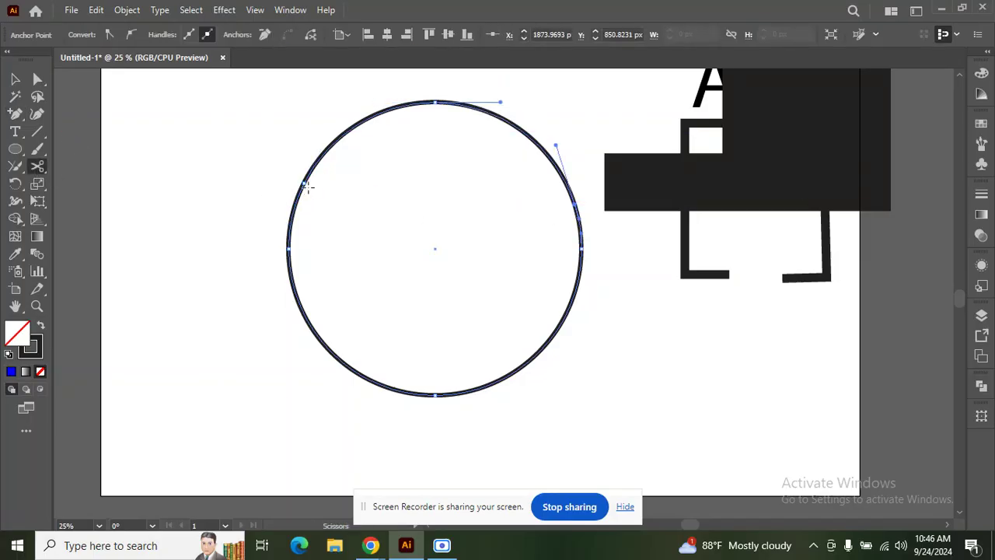
click(303, 182)
click(575, 205)
Step: Drag the lower arc down to check the split, then undo the move
click(16, 80)
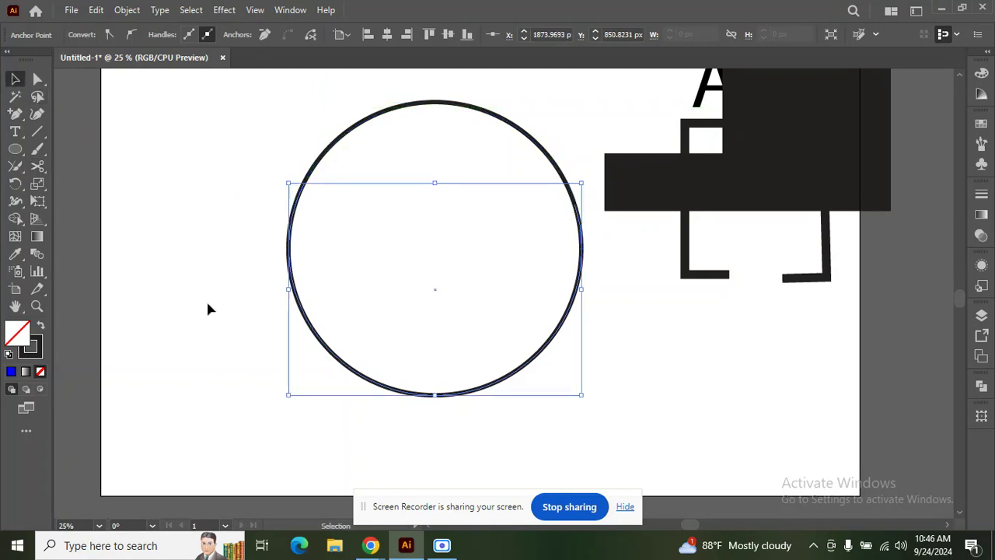
drag(372, 392, 373, 416)
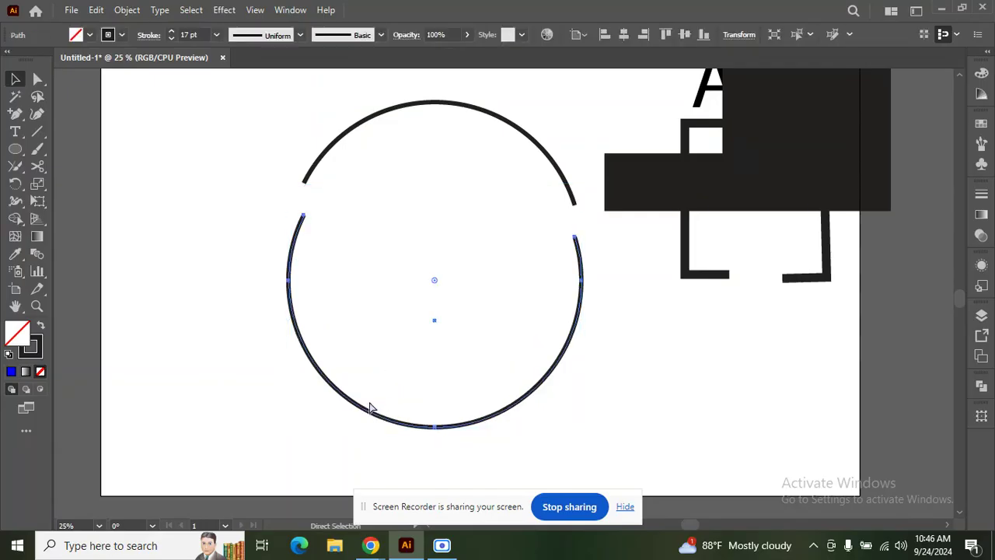
key(ctrl+z)
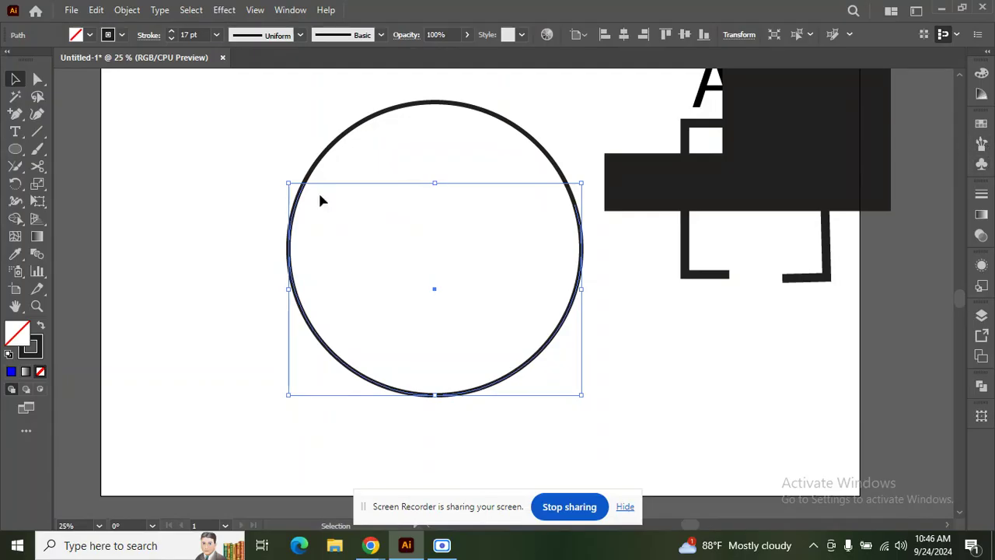
Step: Open the Brushes panel and browse the brush libraries, cancelling the Other Library file dialog
click(981, 144)
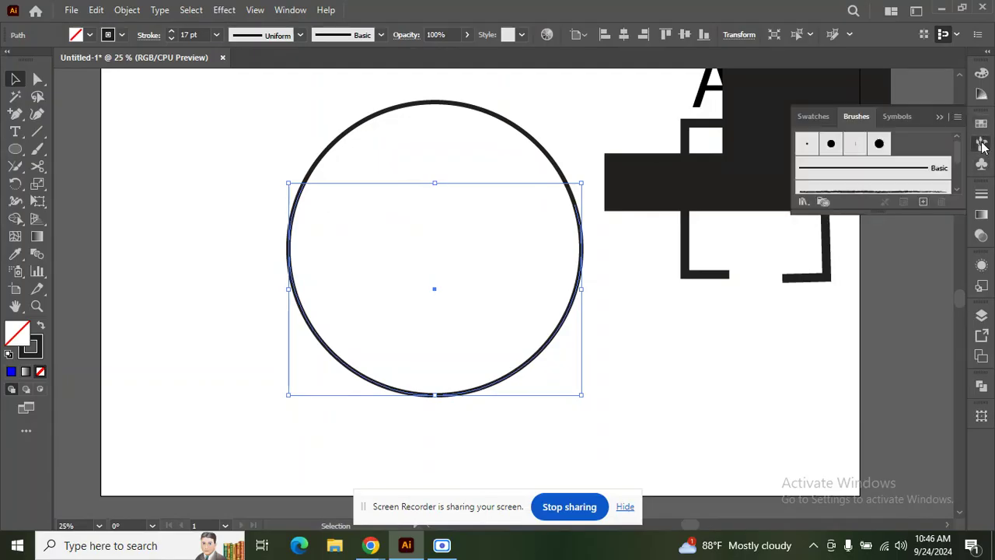
scroll(872, 167, down, 3)
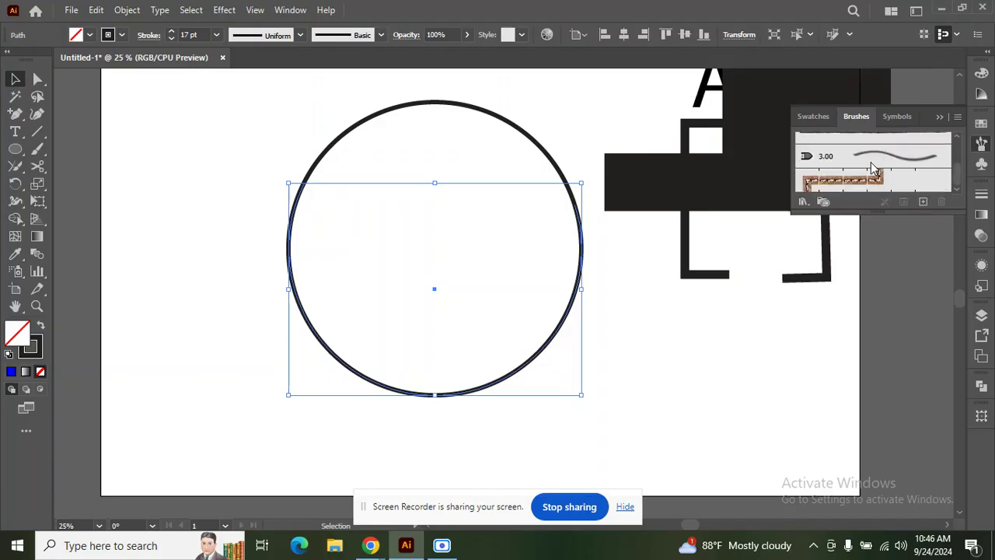
scroll(872, 168, up, 3)
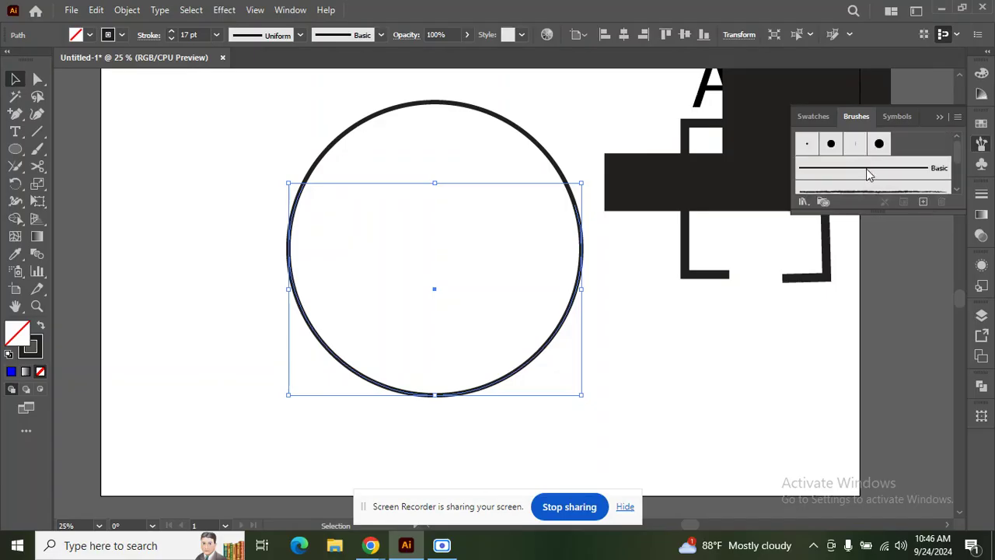
click(804, 203)
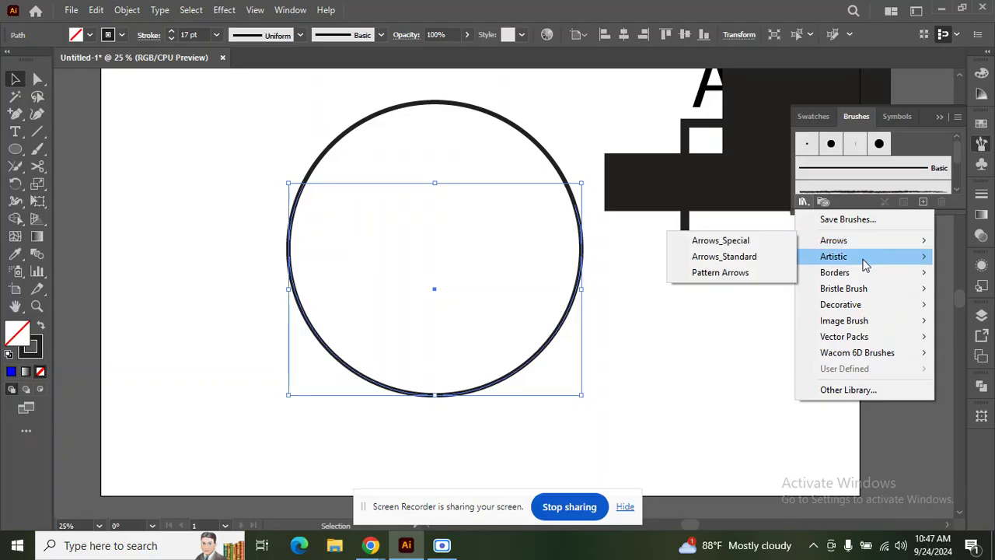
mouse_move(865, 265)
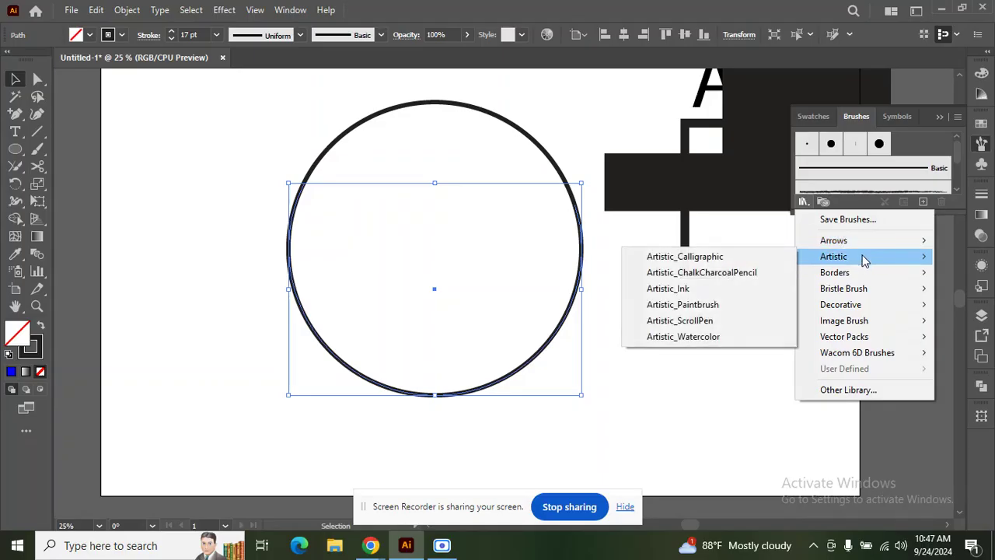
mouse_move(861, 246)
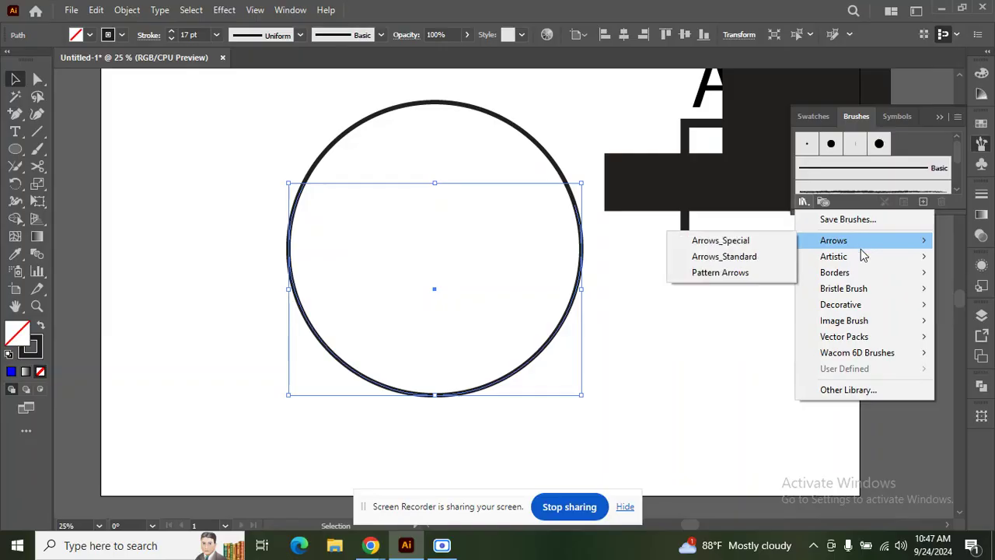
click(867, 390)
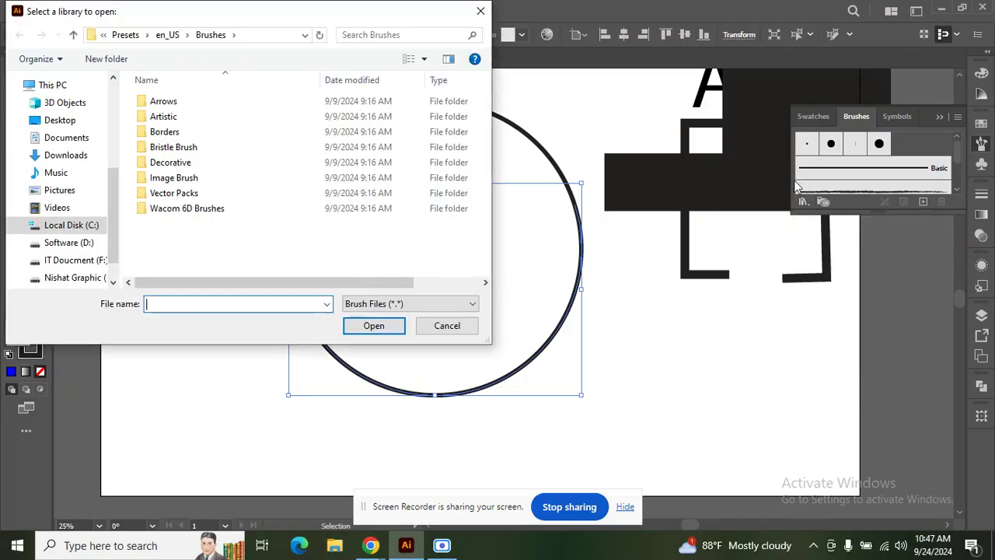
click(480, 11)
Step: Open the Arrows > Pattern Arrows brush library, preview it, then close it
click(803, 202)
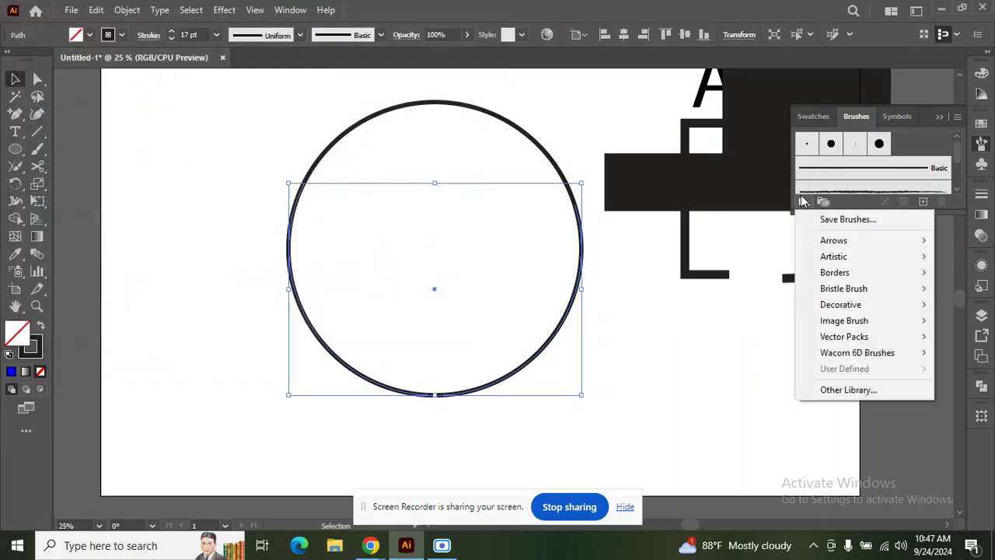
mouse_move(857, 245)
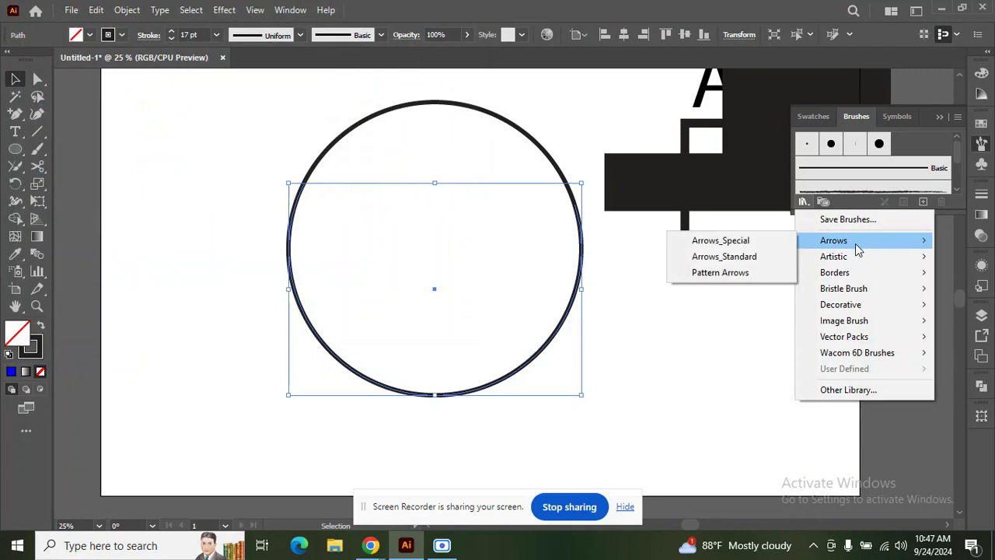
click(768, 273)
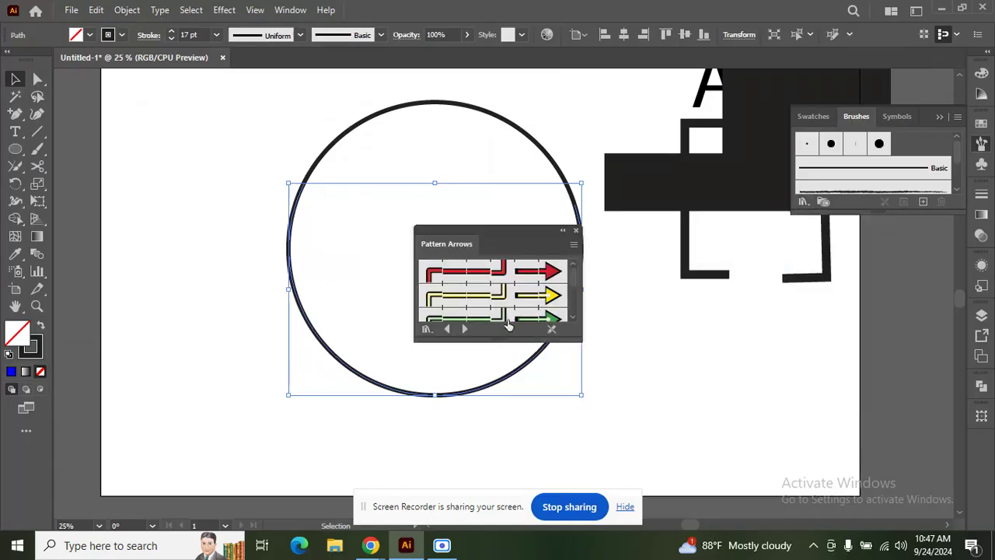
mouse_move(496, 340)
mouse_down()
mouse_move(493, 467)
mouse_move(495, 340)
mouse_up()
drag(513, 241, 886, 262)
click(947, 263)
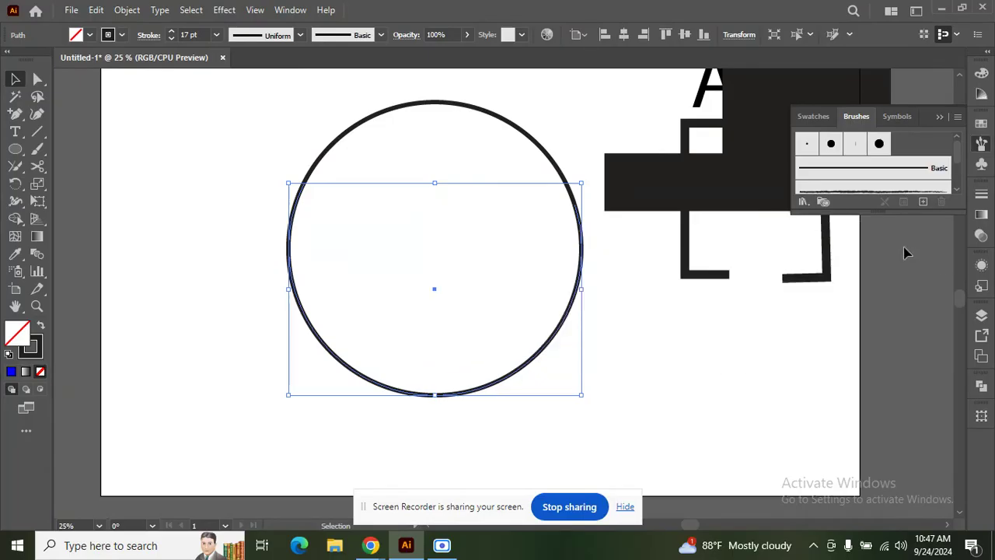
Step: Open the Borders > Borders_Novelty library and scroll through its decorative brushes
click(804, 202)
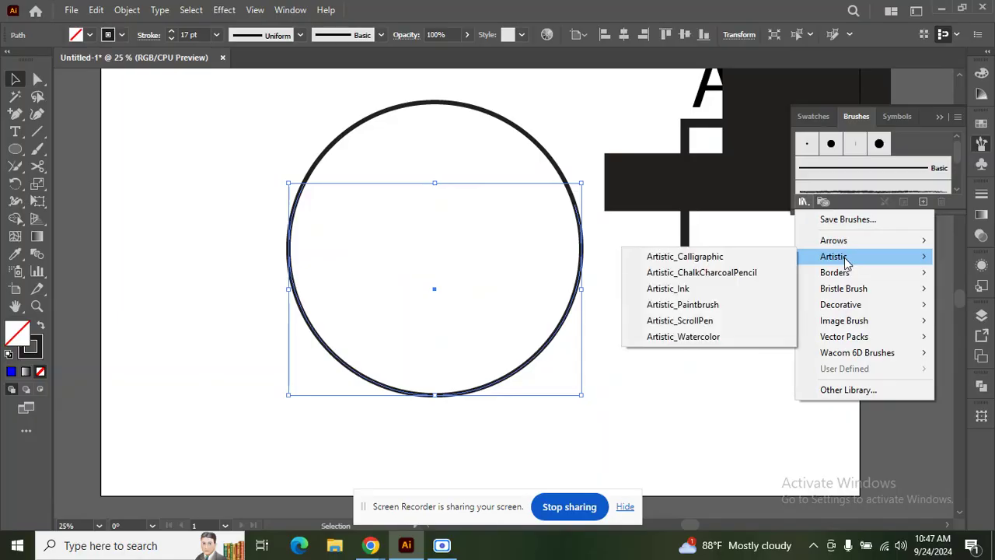
mouse_move(853, 280)
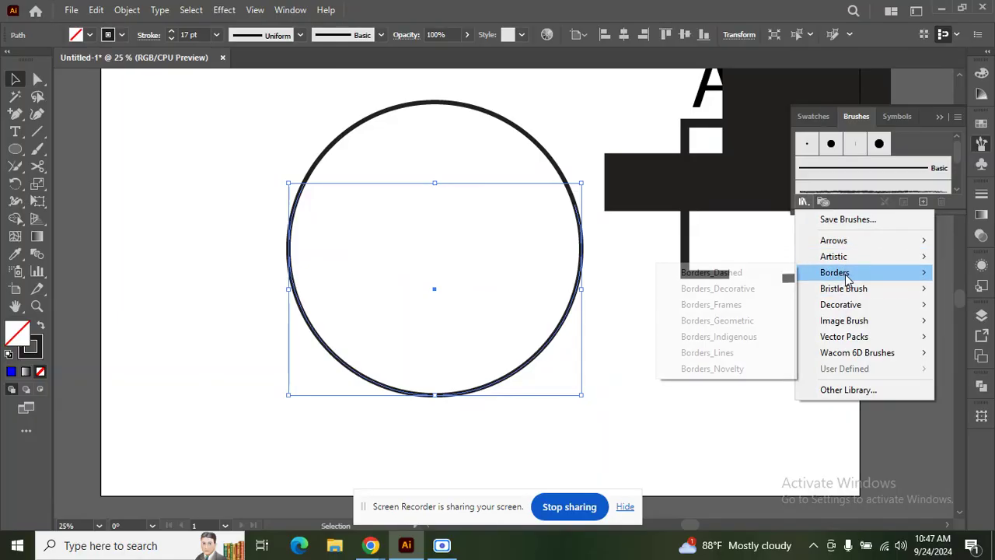
click(749, 371)
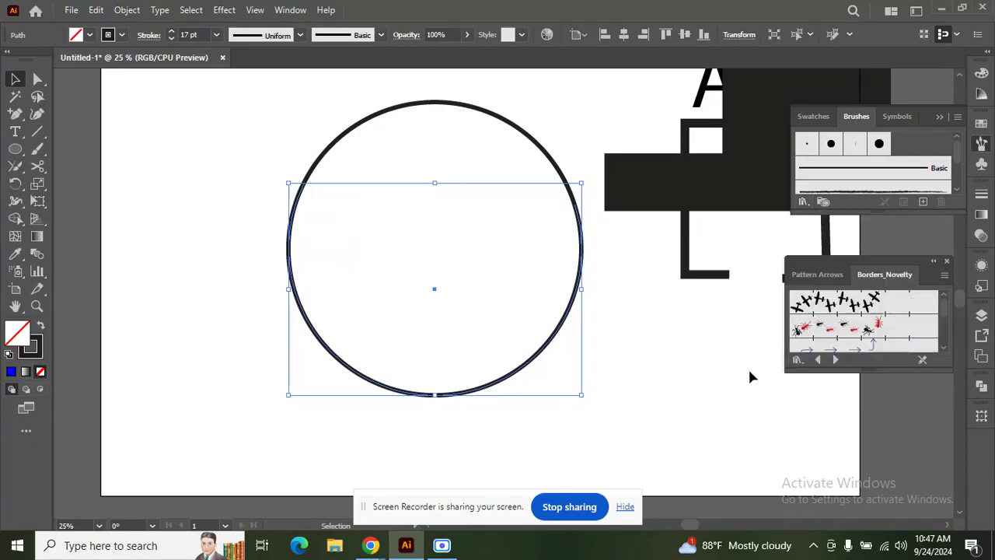
scroll(864, 330, down, 2)
scroll(865, 329, down, 5)
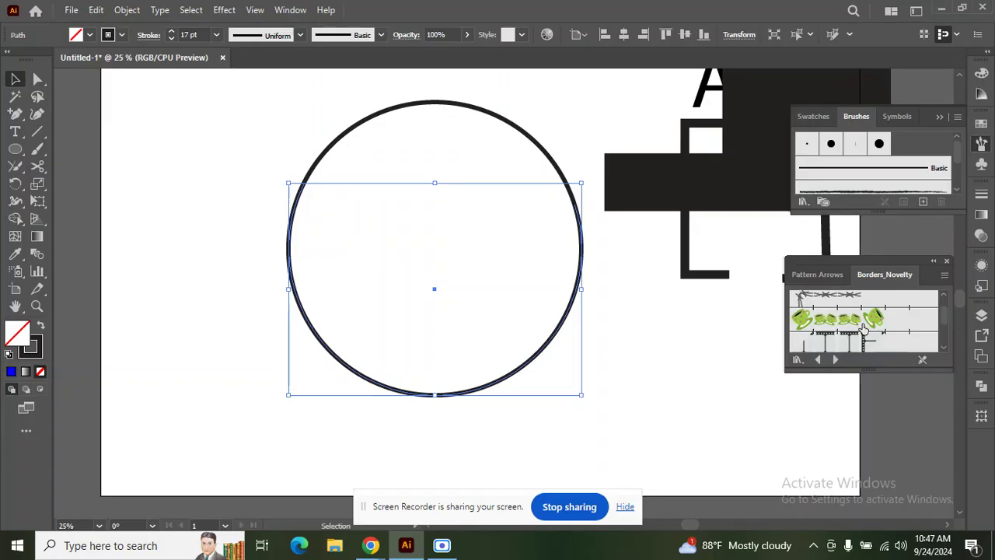
scroll(861, 324, up, 1)
scroll(862, 325, down, 1)
scroll(862, 325, up, 1)
scroll(863, 325, down, 1)
scroll(863, 325, down, 1)
Step: Apply the orange leaf border brush to the lower arc and set its stroke to 10 pt
scroll(863, 325, up, 1)
click(856, 319)
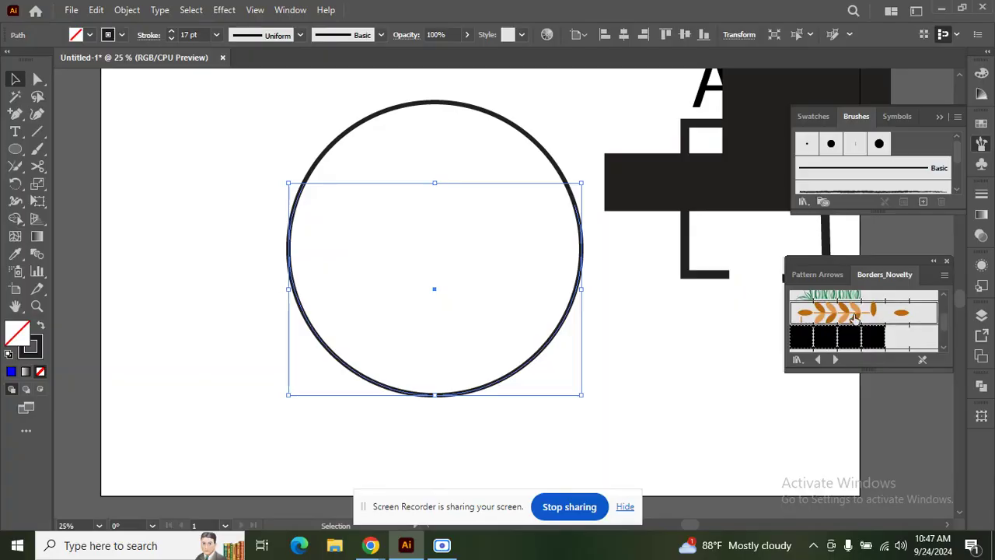
click(451, 287)
click(462, 393)
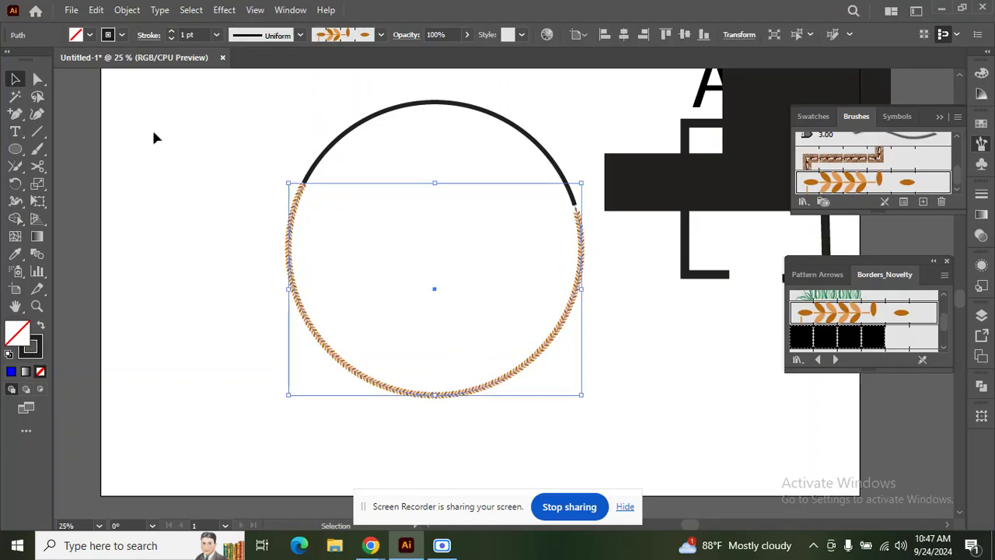
click(171, 35)
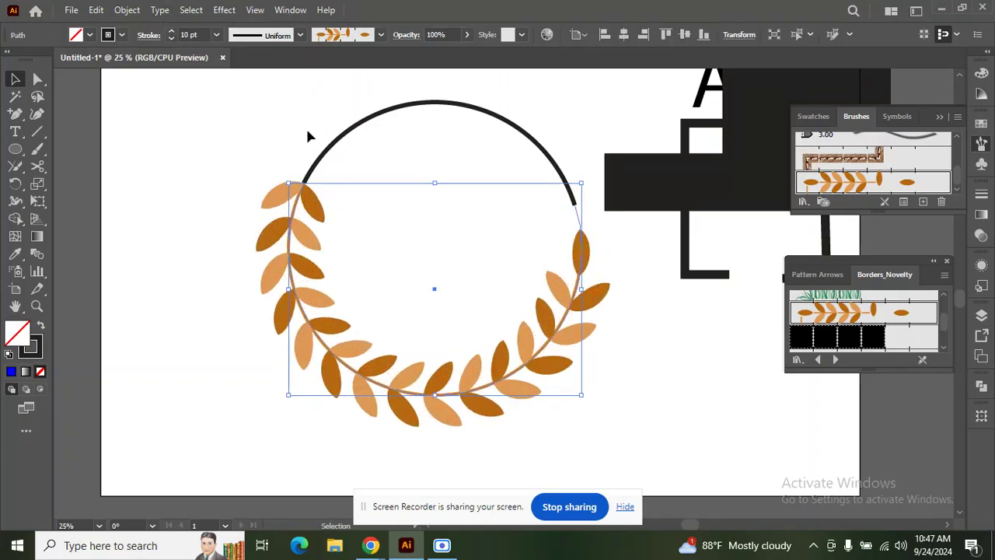
Step: Try a red fill and black stroke on the leafy arc, then undo the change
click(250, 130)
click(297, 203)
click(90, 36)
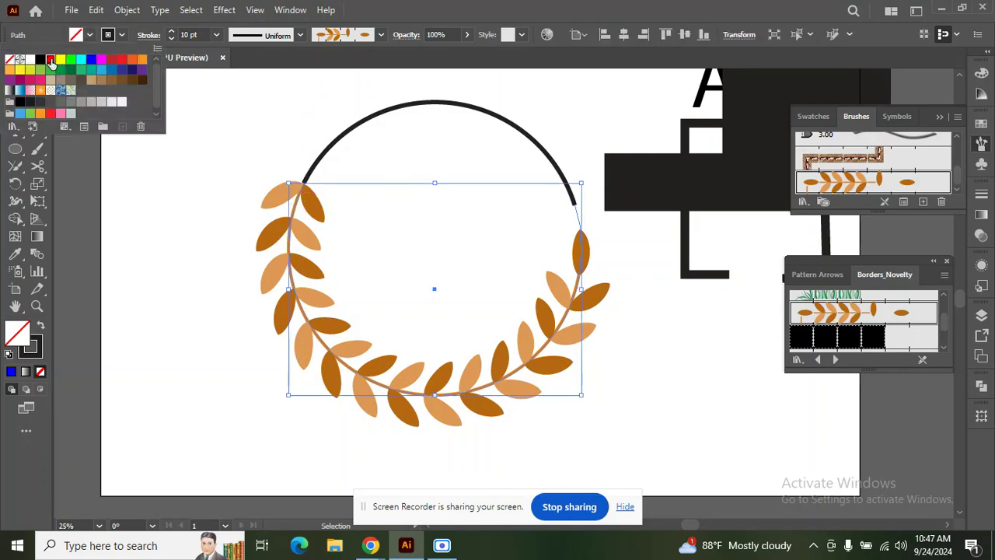
click(51, 60)
key(a)
click(122, 35)
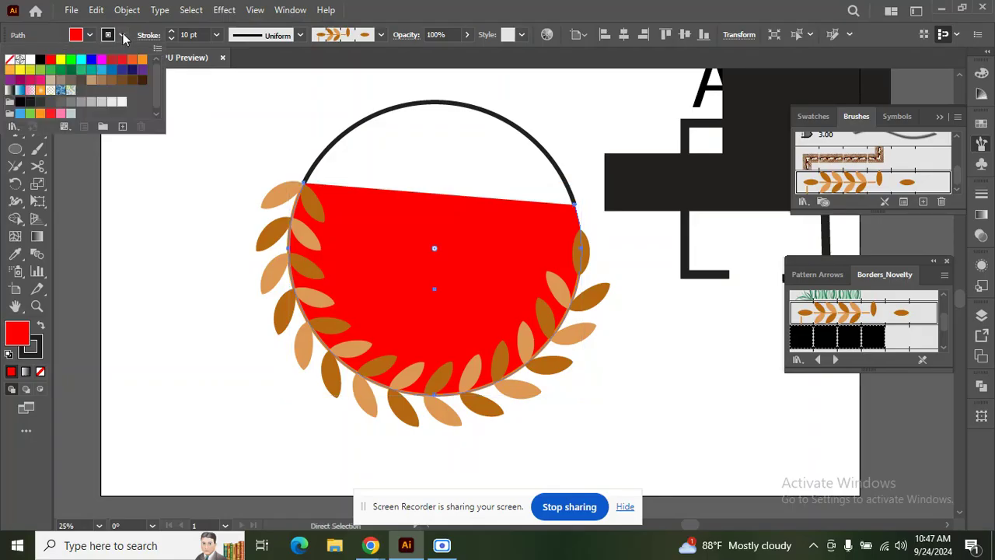
click(40, 61)
click(213, 134)
key(ctrl+z)
key(ctrl+z)
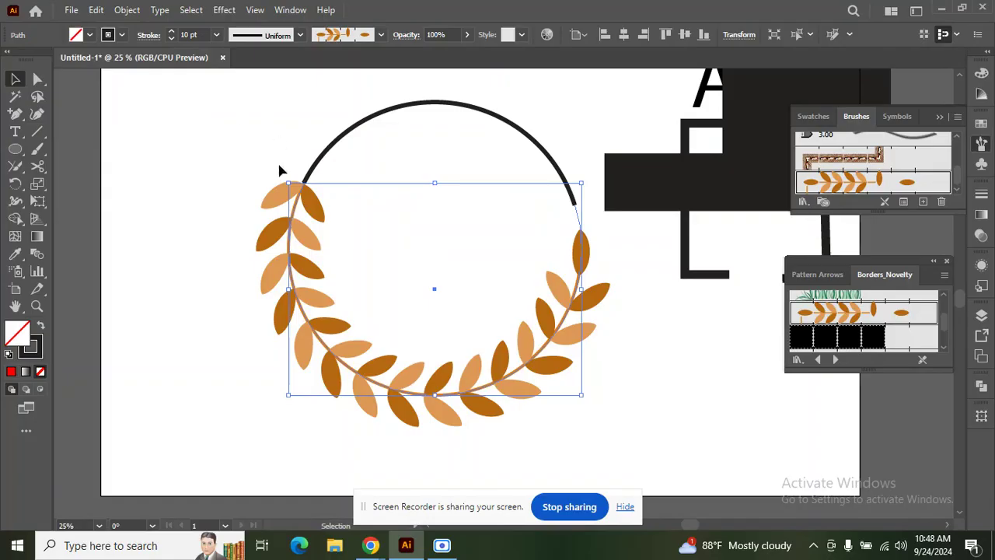
Step: Snip the leaf arc with Scissors at its upper-left end, bottom, right and lower-left branches
click(40, 170)
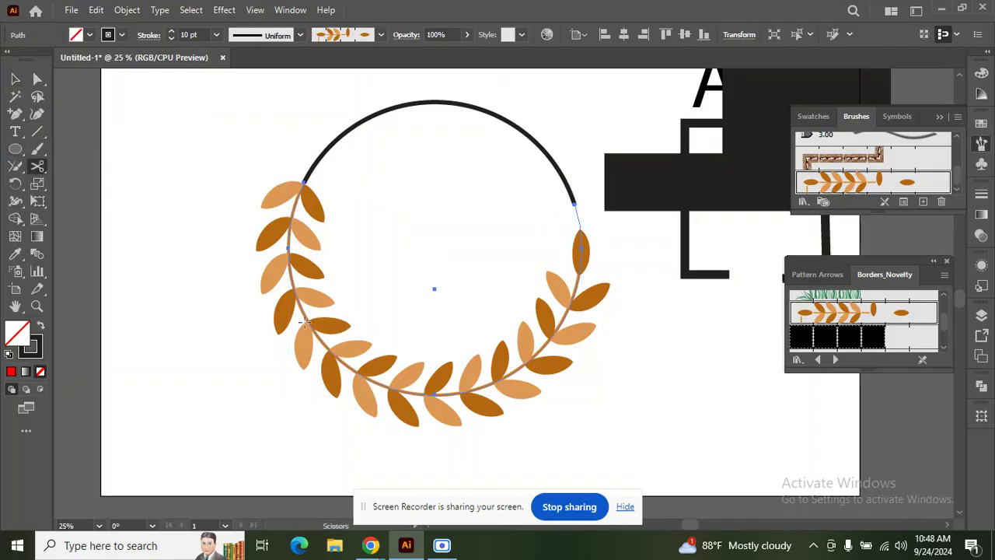
click(288, 247)
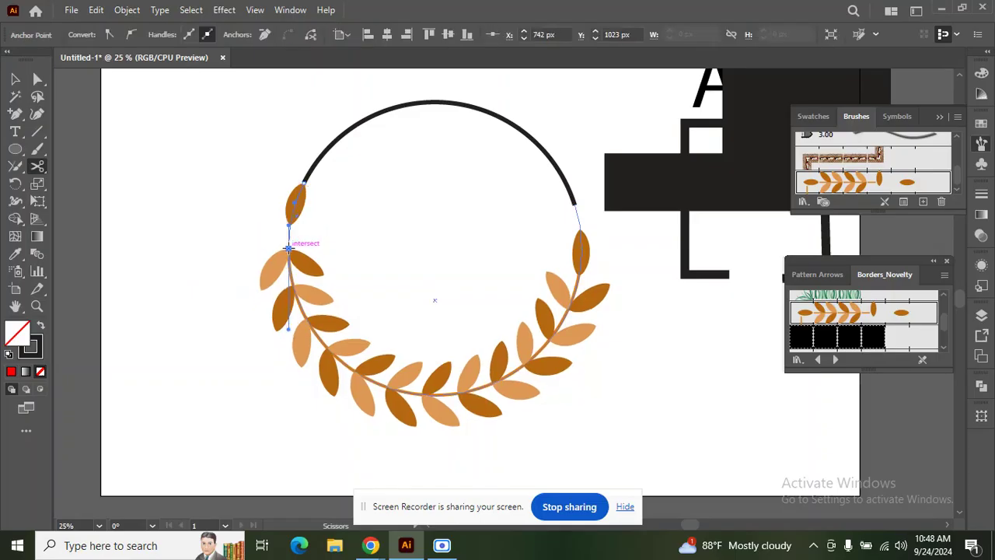
click(443, 395)
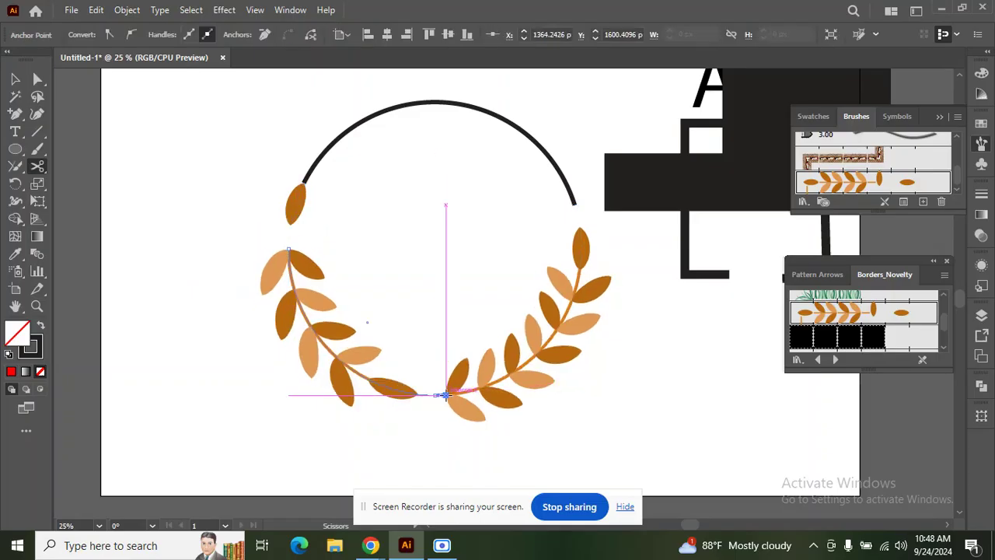
click(567, 311)
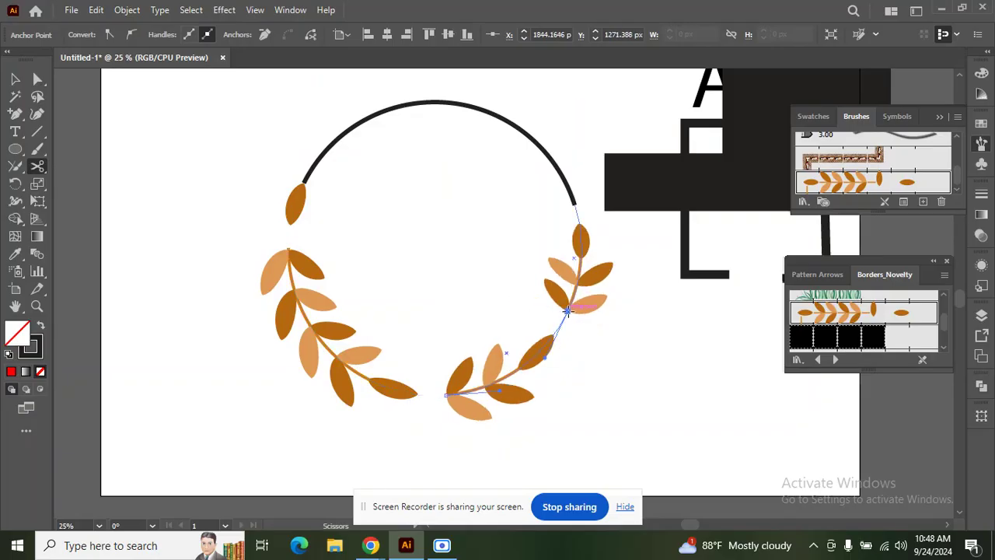
click(325, 350)
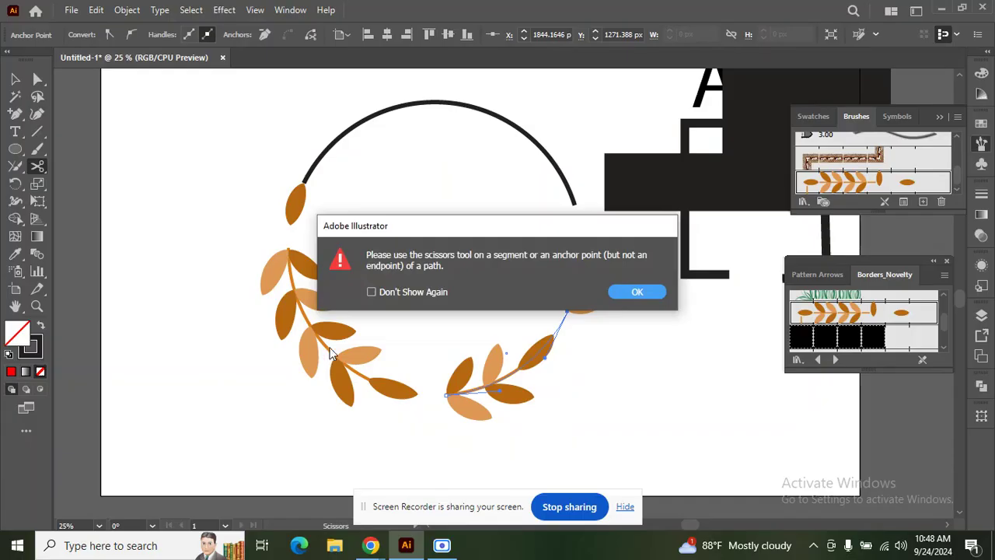
click(637, 291)
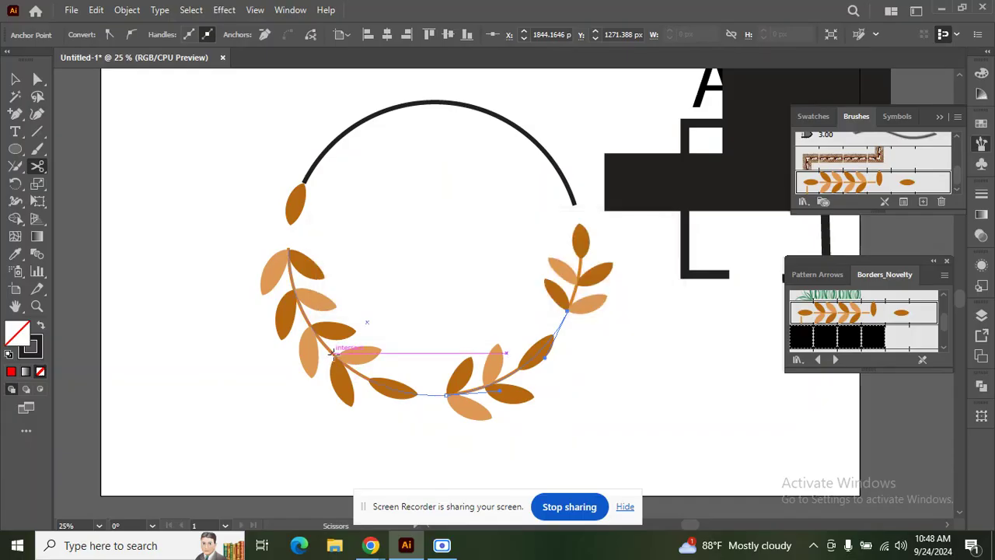
click(330, 352)
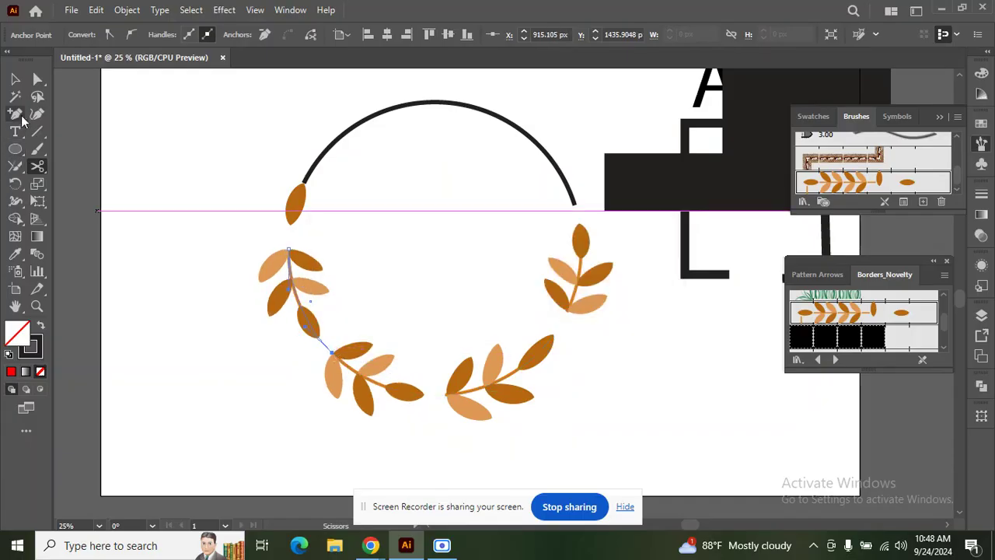
Step: Zoom out and marquee-select the wreath pieces and black shapes
click(16, 78)
key(ctrl+minus)
drag(238, 160, 463, 342)
Step: Move the right sprig beside the black shapes and delete the remaining wreath pieces
scroll(448, 248, down, 1)
click(451, 239)
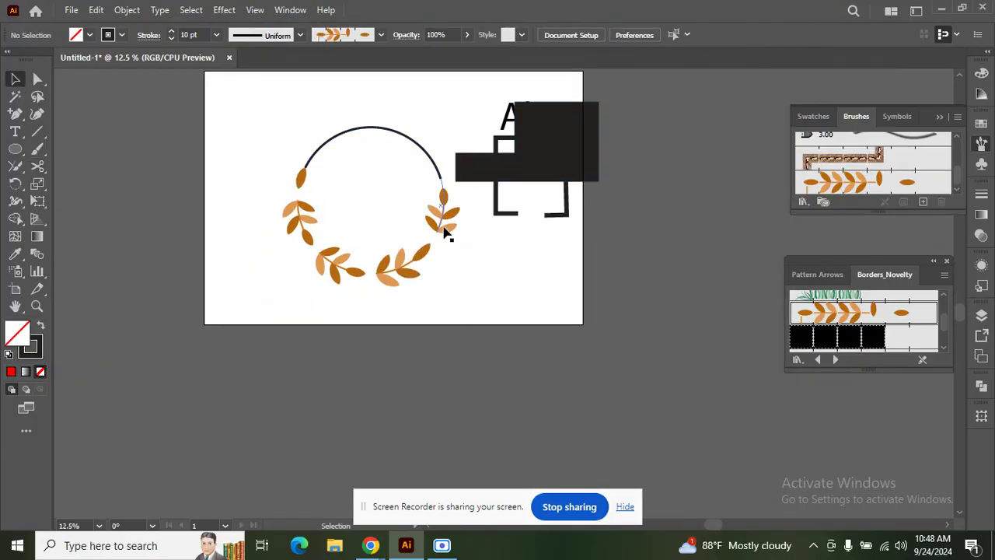
click(445, 226)
drag(435, 222, 600, 166)
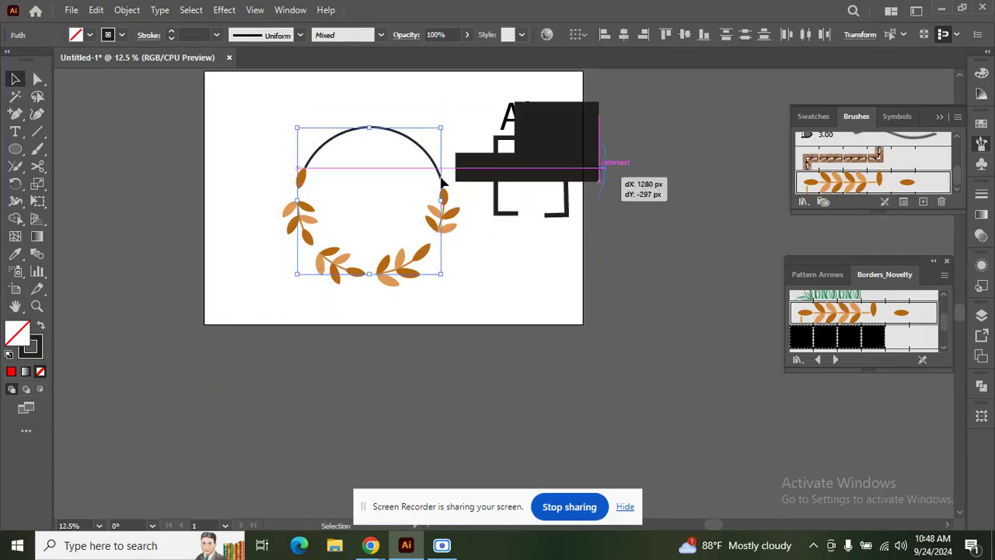
click(278, 136)
click(402, 283)
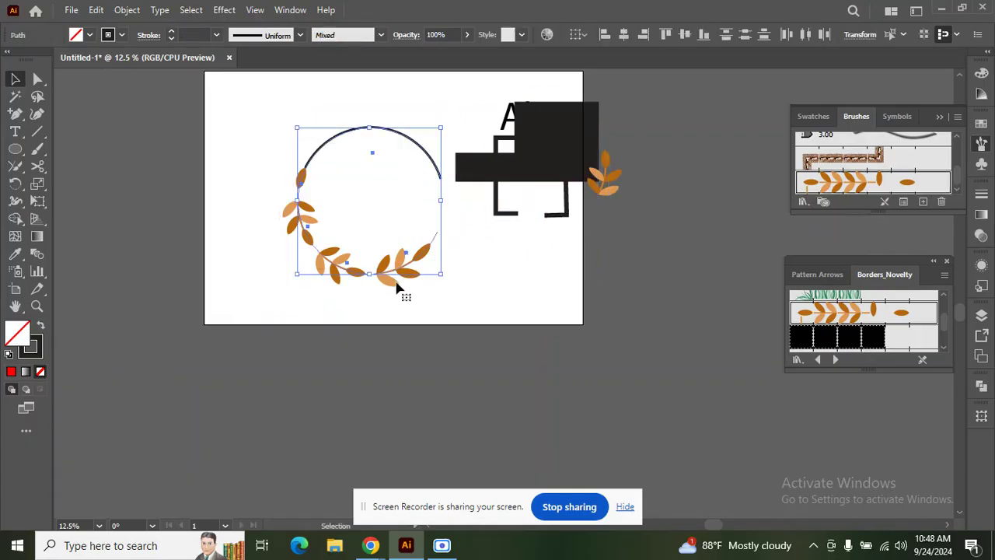
key(Delete)
Step: Draw a new circle on the left, apply the leaf border brush, and set stroke to 7 pt
click(15, 148)
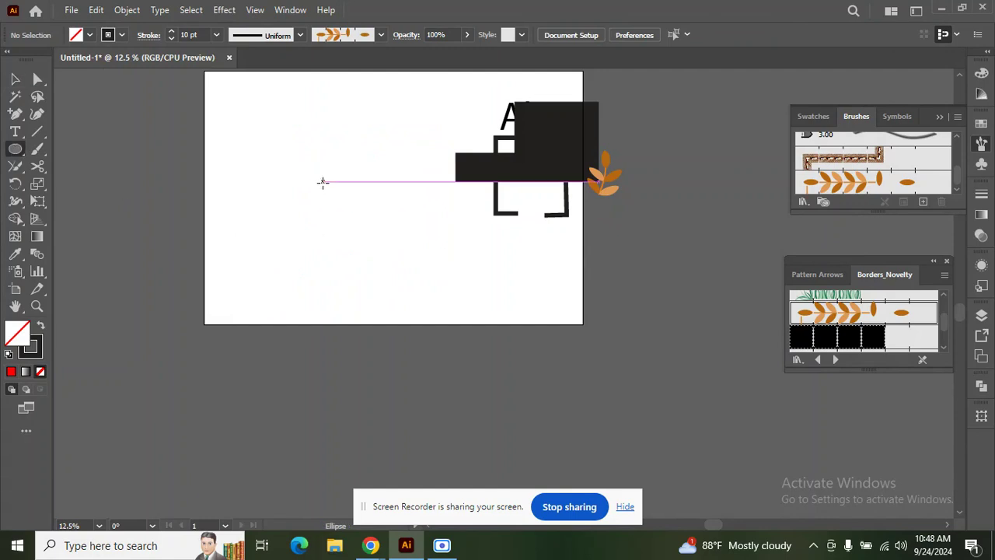
drag(320, 177, 408, 266)
scroll(284, 175, up, 3)
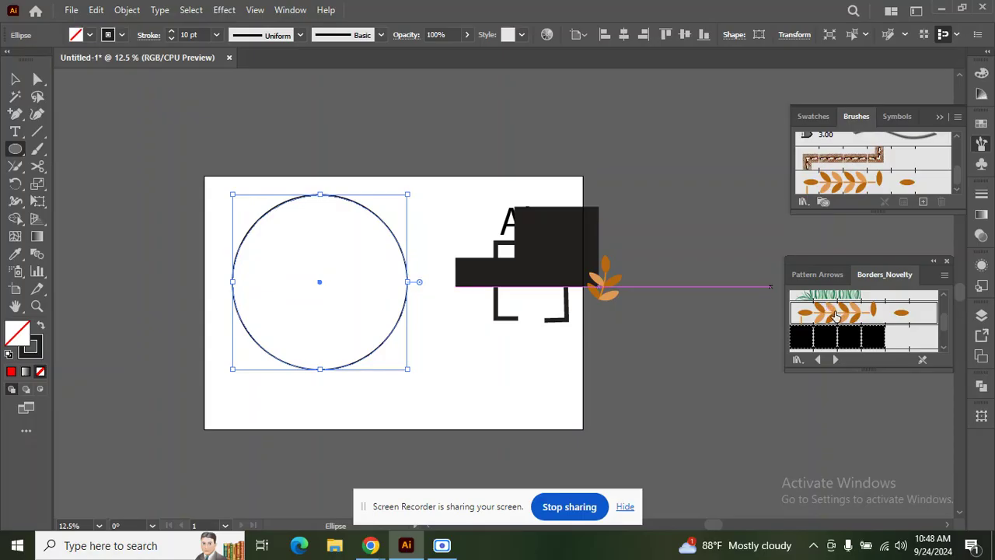
click(835, 315)
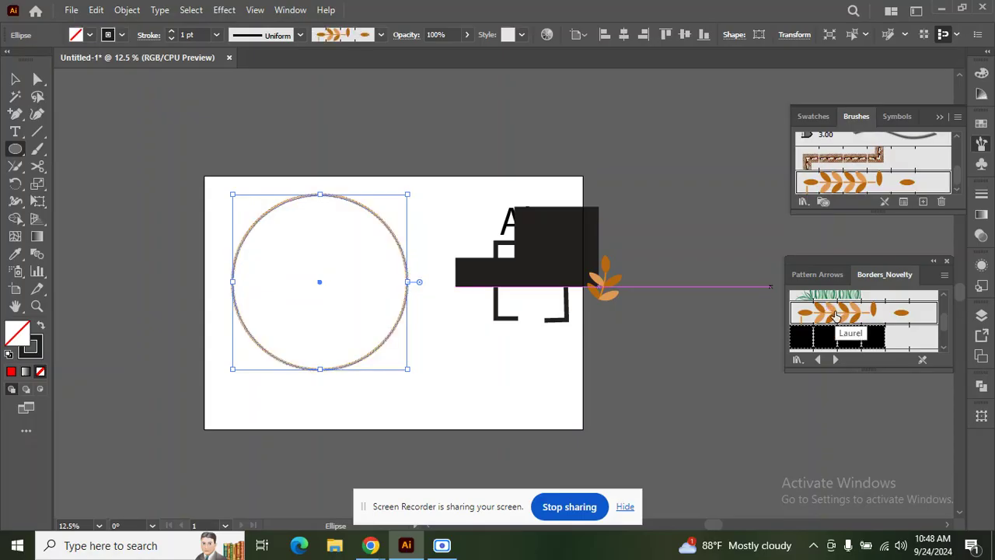
click(172, 32)
click(172, 32)
click(172, 32)
click(172, 31)
click(171, 32)
scroll(180, 195, up, 2)
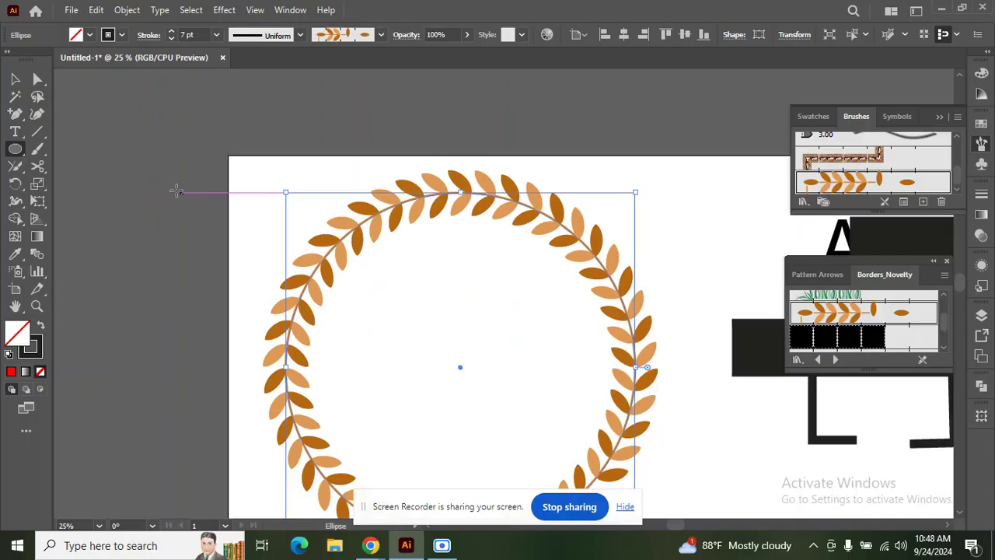
scroll(176, 192, down, 4)
click(38, 165)
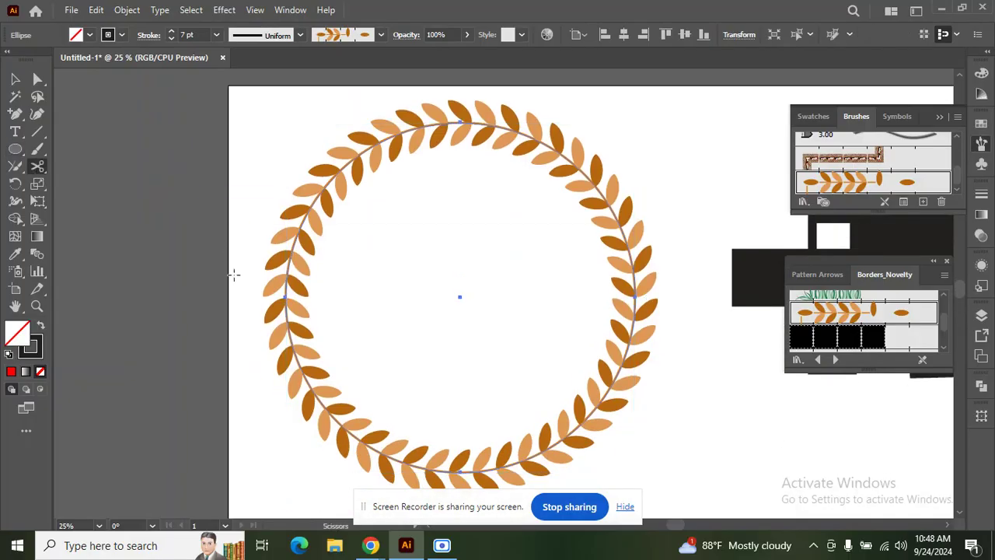
Step: Cut the wreath with Scissors at its left, right, bottom, top, upper-left and branch points
click(285, 297)
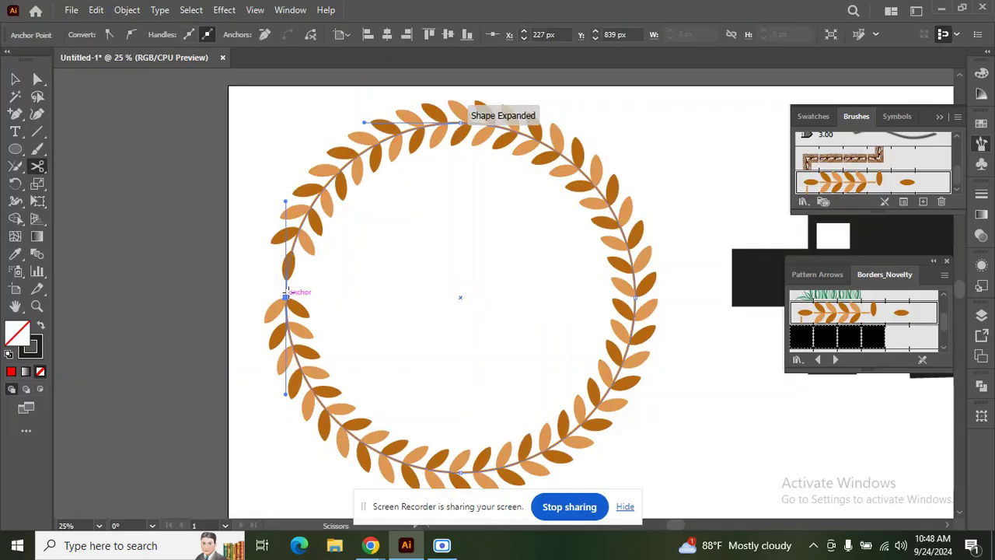
click(636, 298)
scroll(535, 393, down, 1)
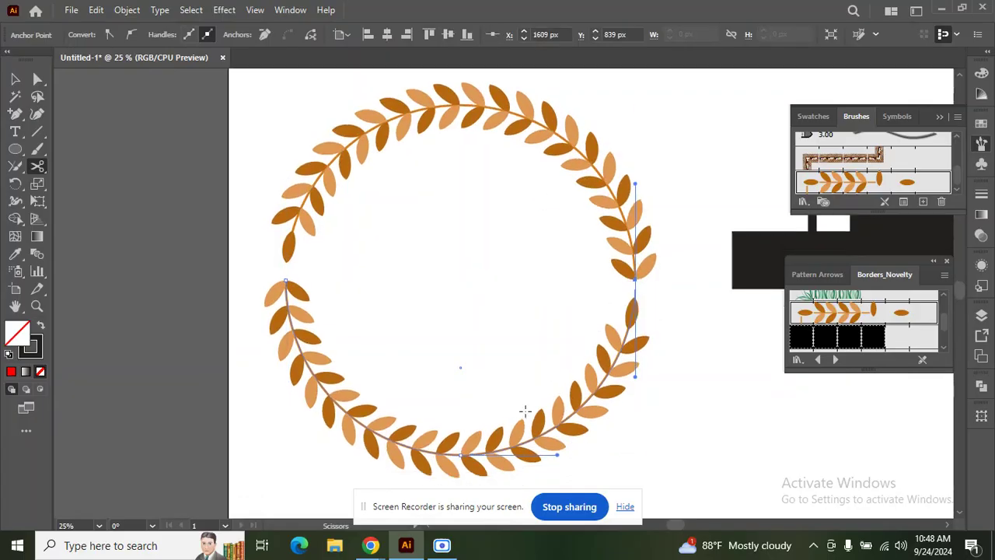
click(461, 455)
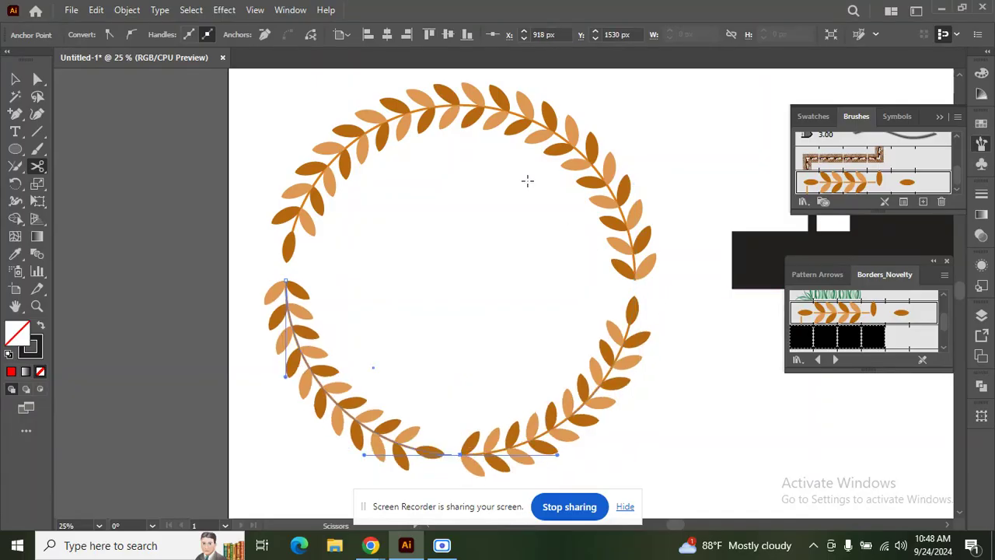
click(515, 114)
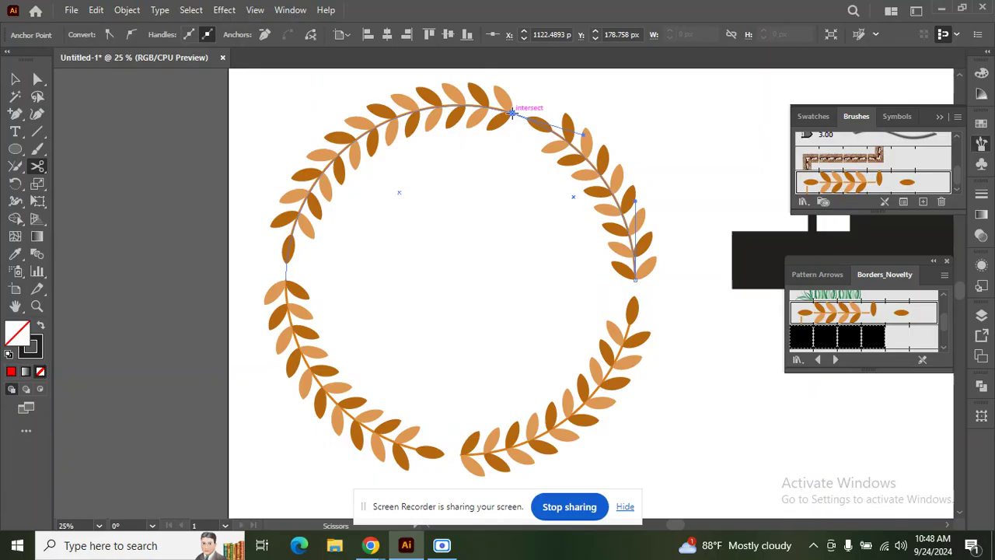
click(379, 125)
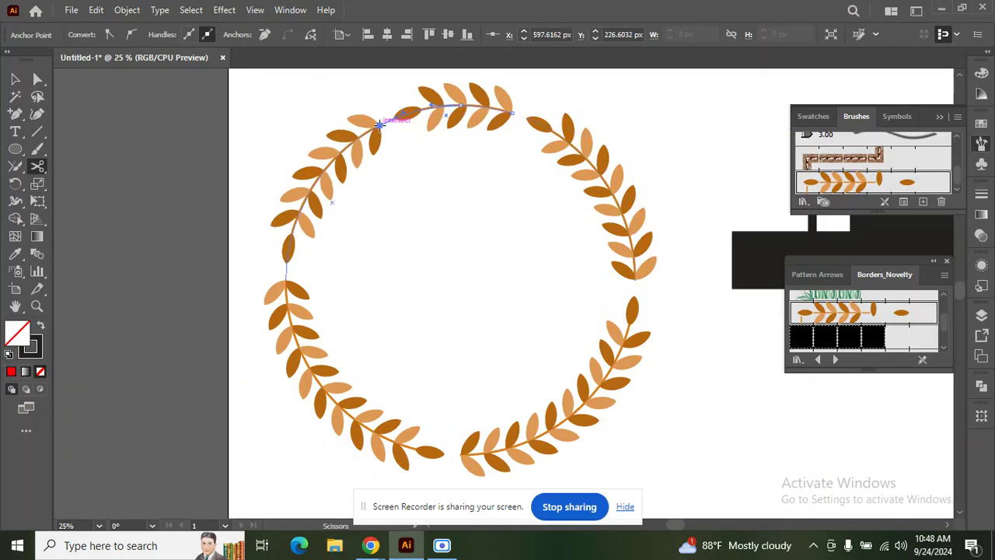
click(617, 200)
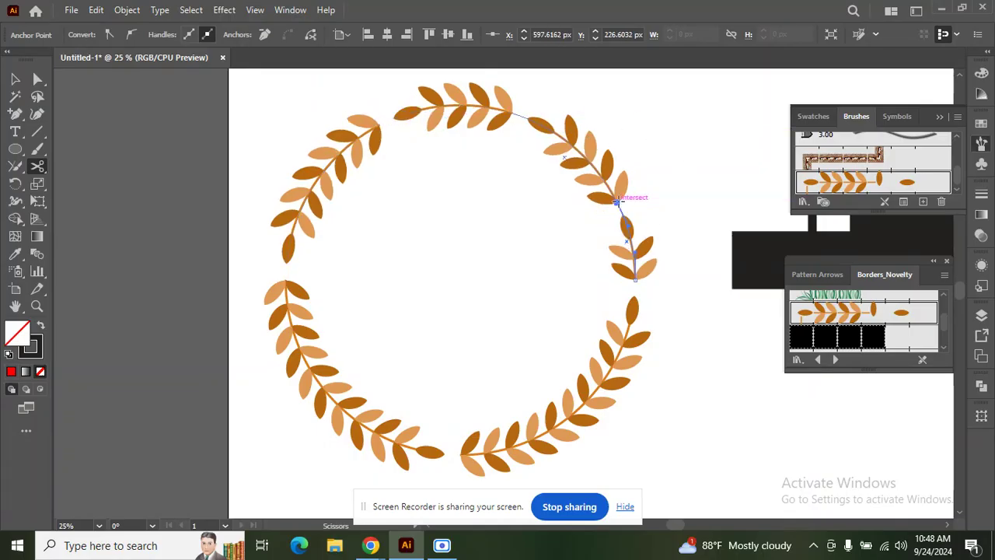
click(330, 397)
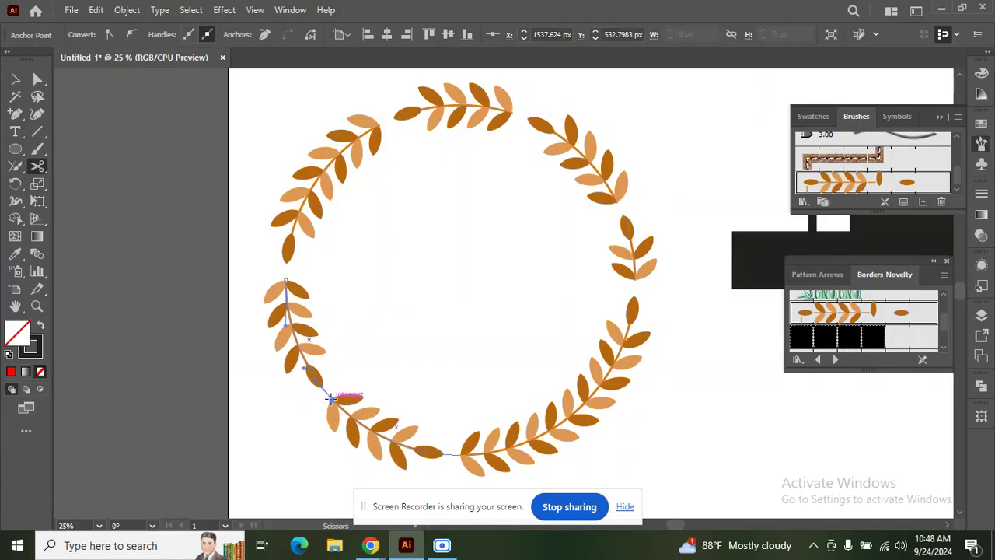
Step: Marquee-select all the wreath pieces and the leftover sprig and delete them
key(v)
drag(173, 128, 607, 449)
key(Delete)
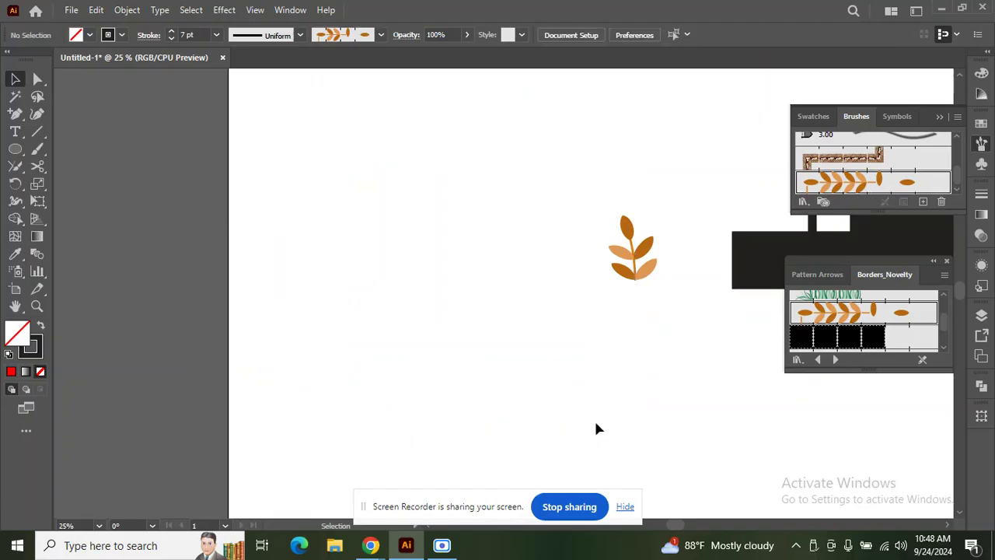
drag(555, 178, 664, 321)
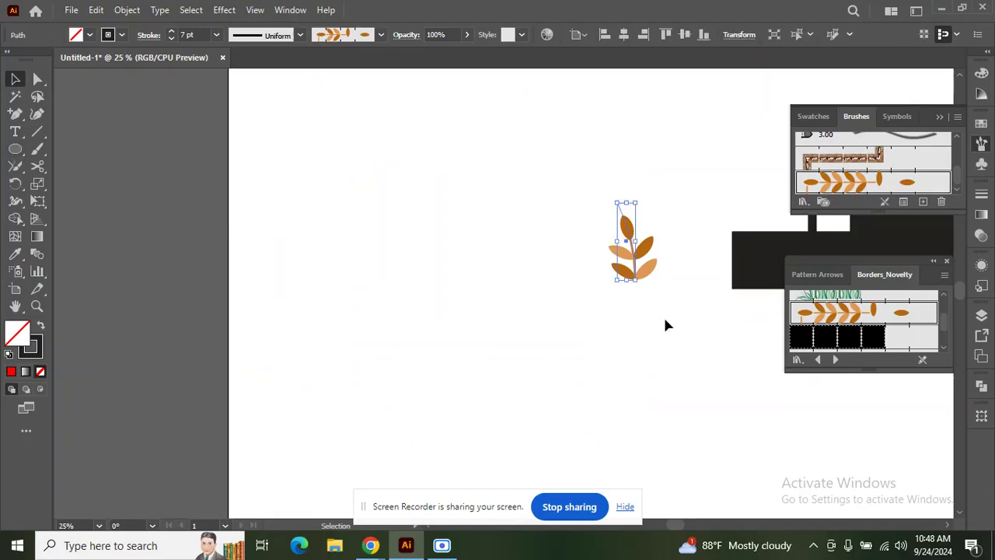
key(Delete)
Step: Draw a small star at the artboard's left with black fill and no stroke
click(15, 148)
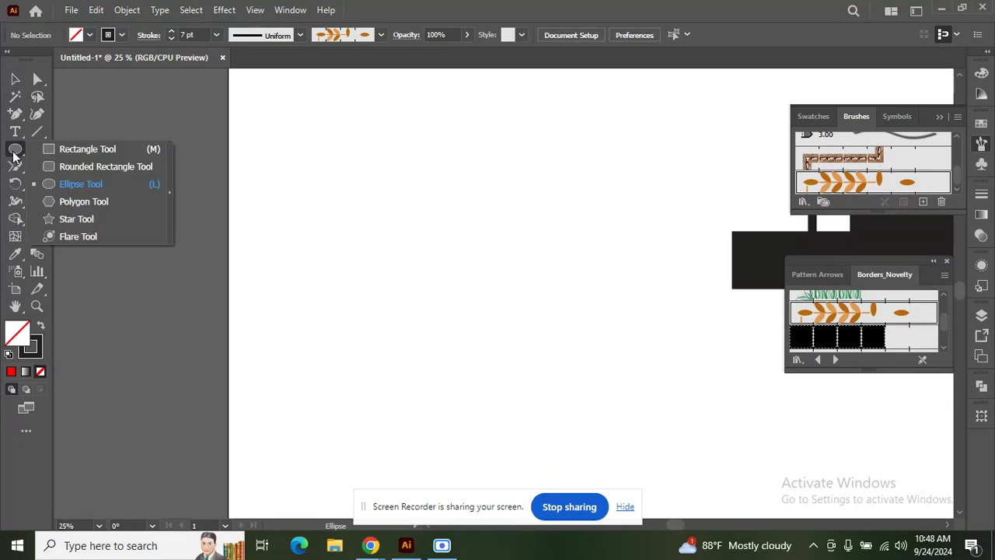
click(72, 224)
drag(293, 231, 310, 253)
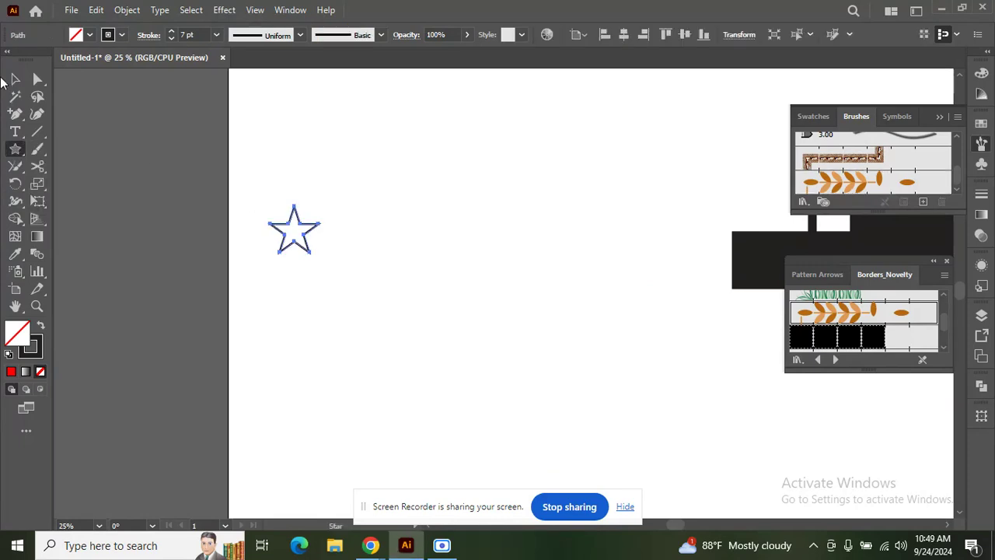
click(16, 78)
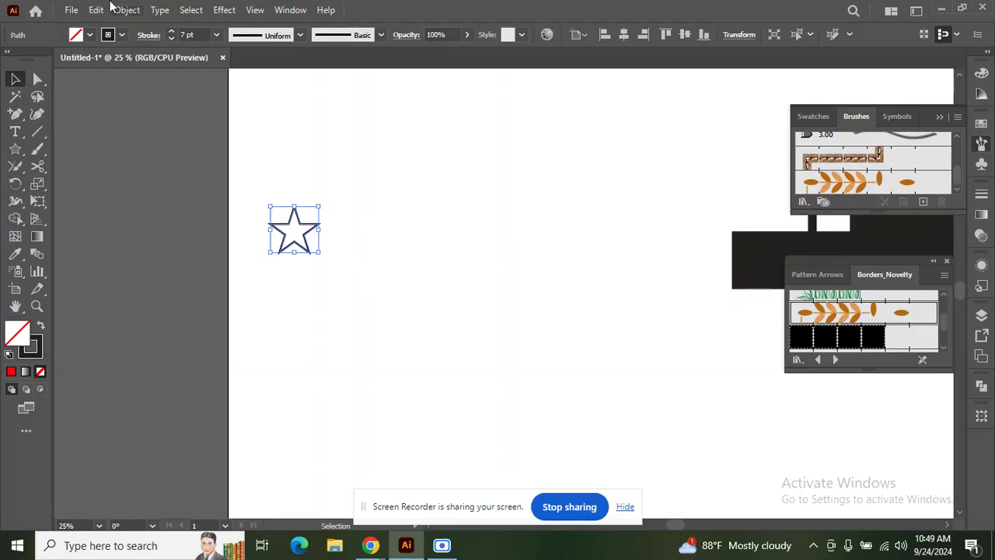
click(90, 36)
click(40, 60)
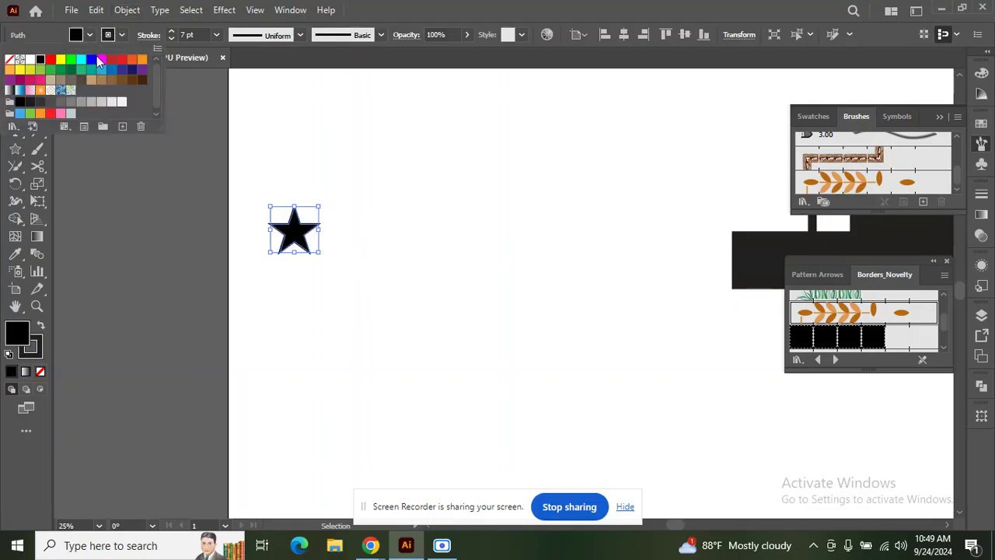
click(121, 35)
click(121, 35)
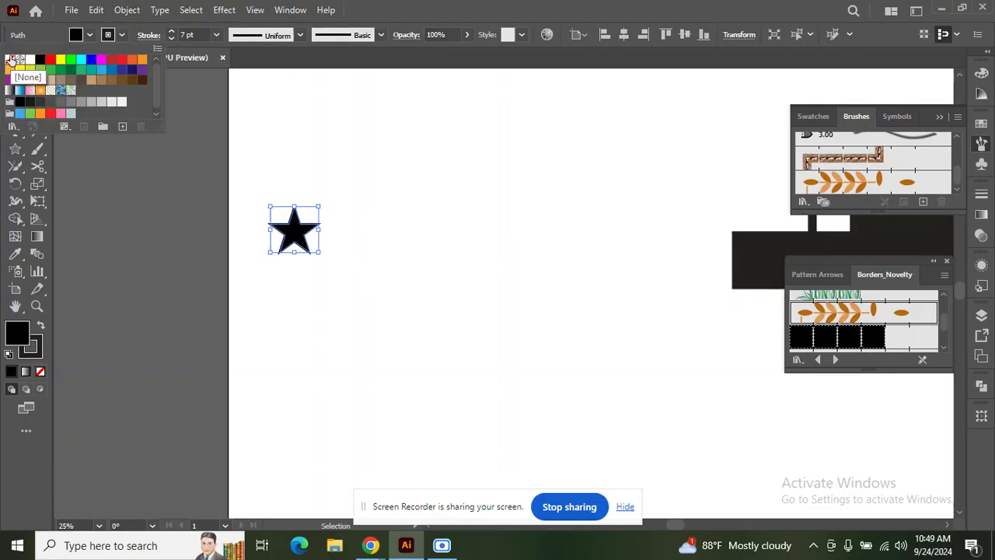
click(10, 60)
click(435, 181)
Step: Duplicate the star with Alt-drag and Ctrl+D into a row of five, then group them
drag(306, 235, 401, 235)
key(ctrl+z)
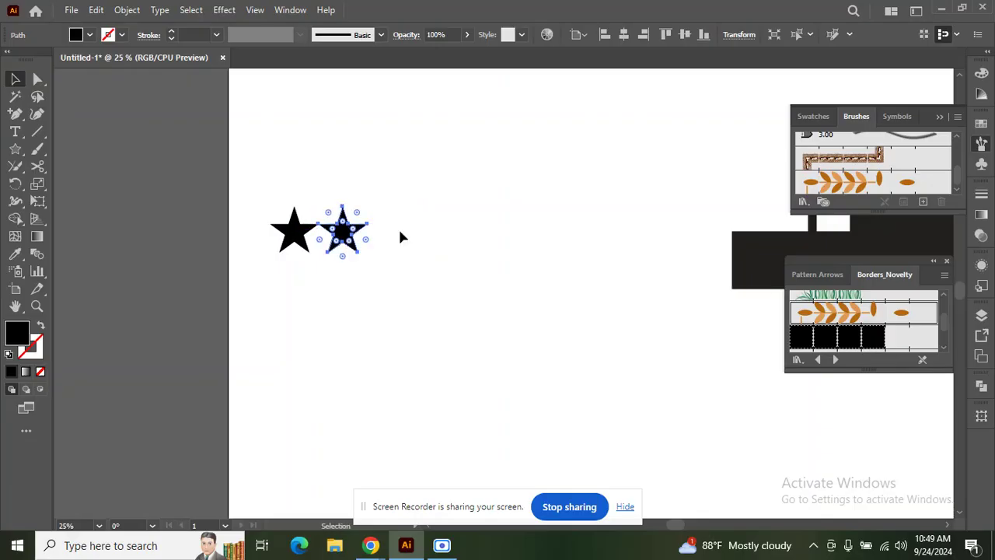
key(ctrl+d)
key(ctrl+d)
key(ctrl+d)
drag(241, 176, 517, 259)
key(ctrl+g)
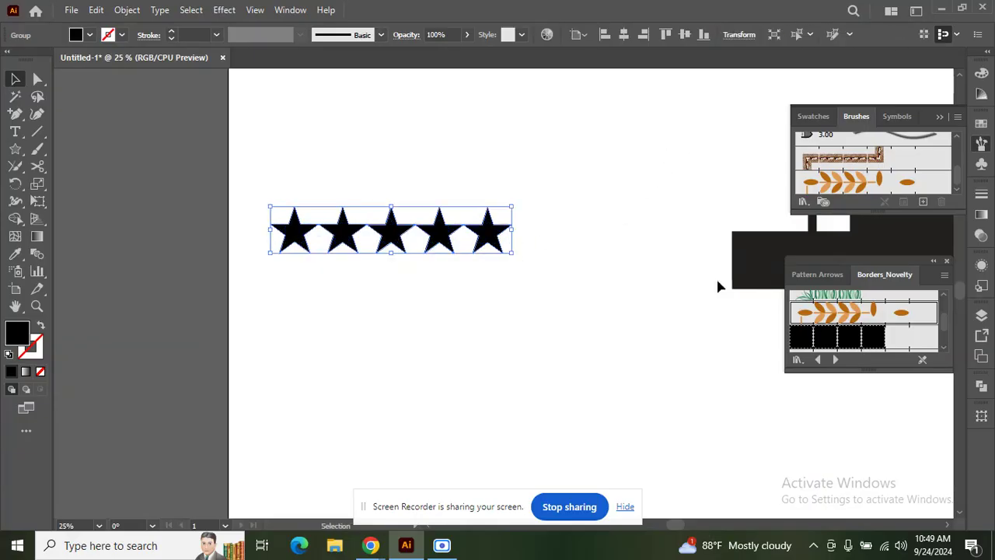
Step: Save the grouped star row as a new pattern brush, Pattern Brush 1
click(924, 202)
click(448, 344)
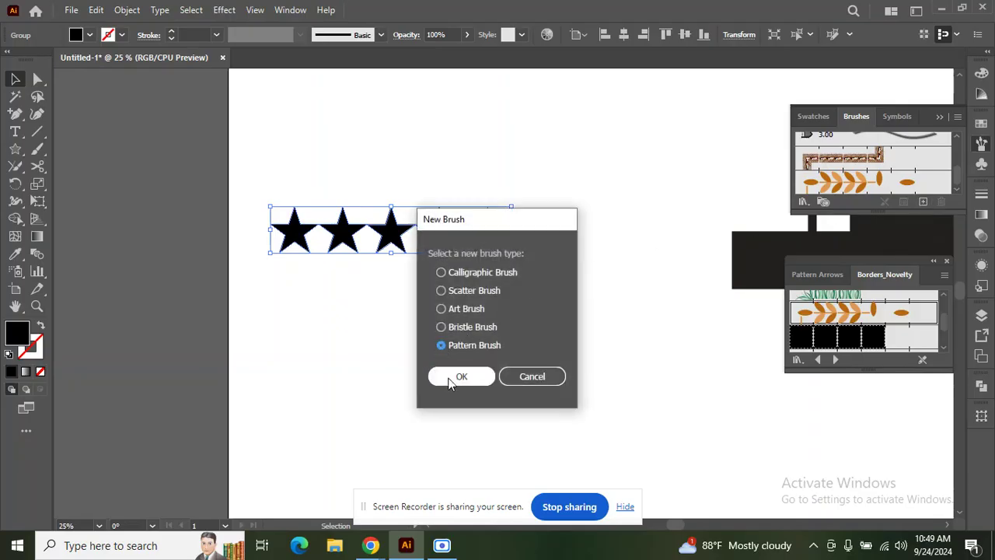
click(454, 379)
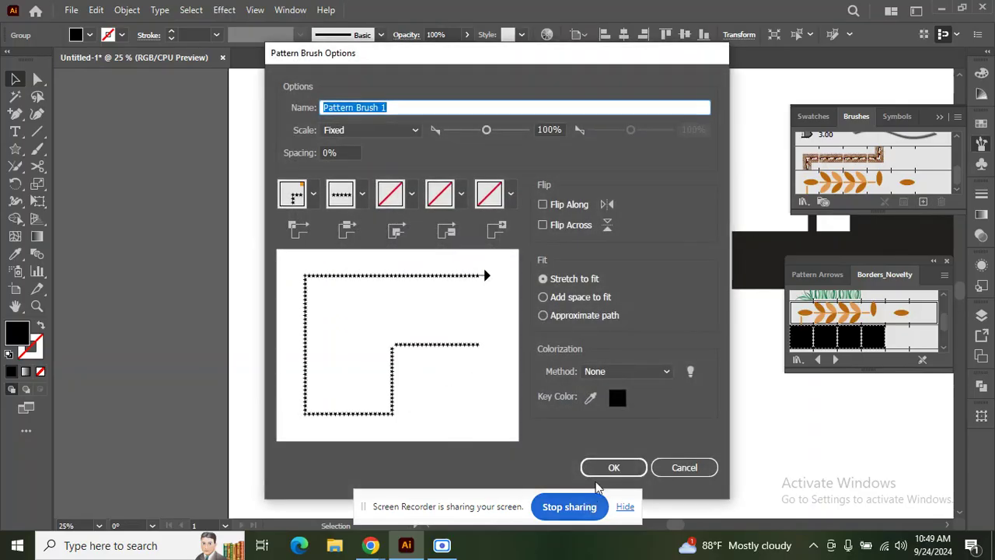
click(611, 466)
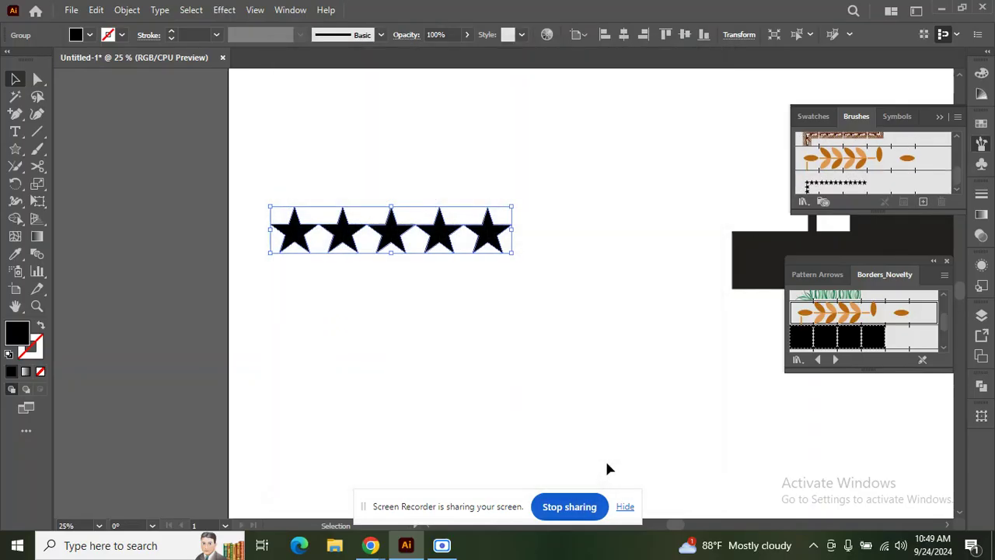
click(16, 148)
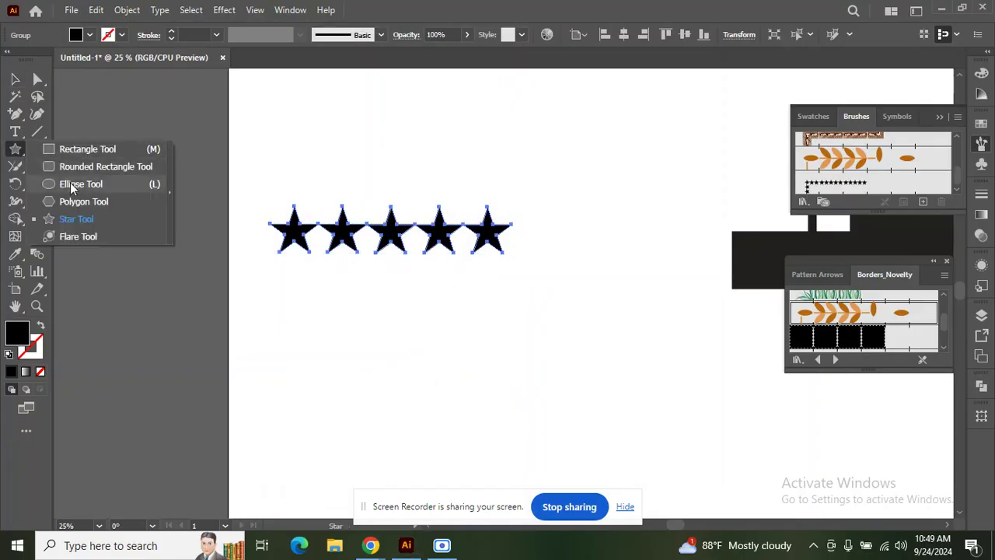
Step: Draw a large unfilled circle and stroke it with the Pattern Brush 1 star brush
click(71, 184)
drag(536, 311, 650, 421)
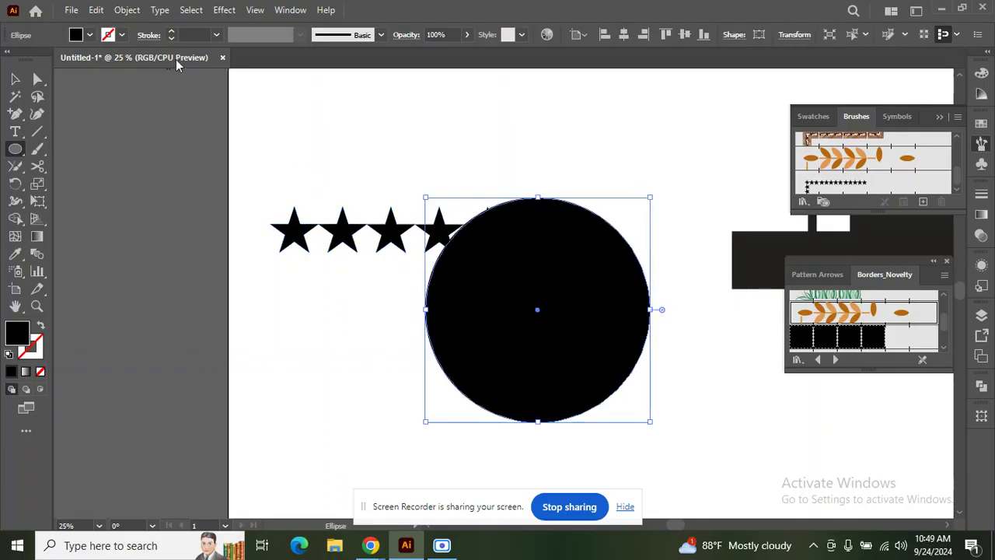
click(172, 33)
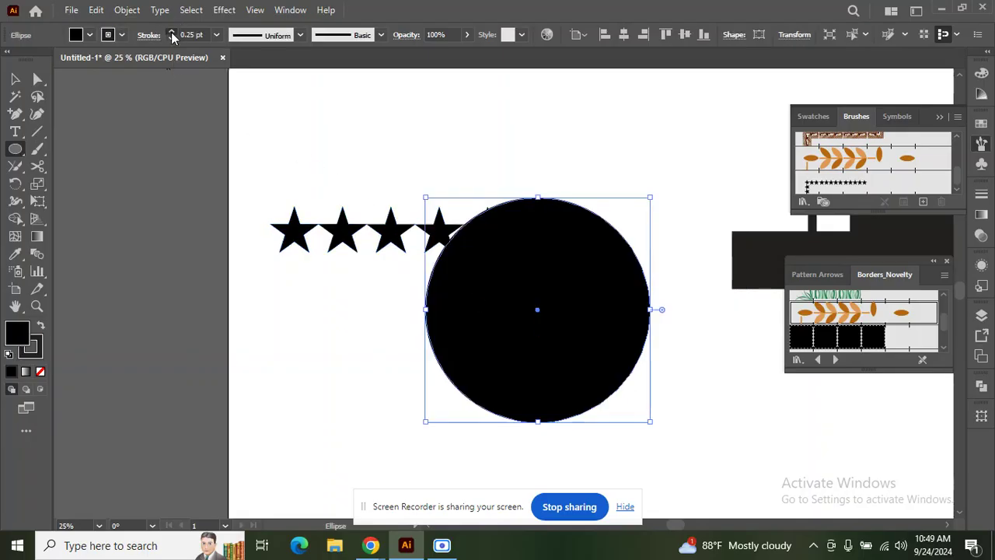
click(90, 34)
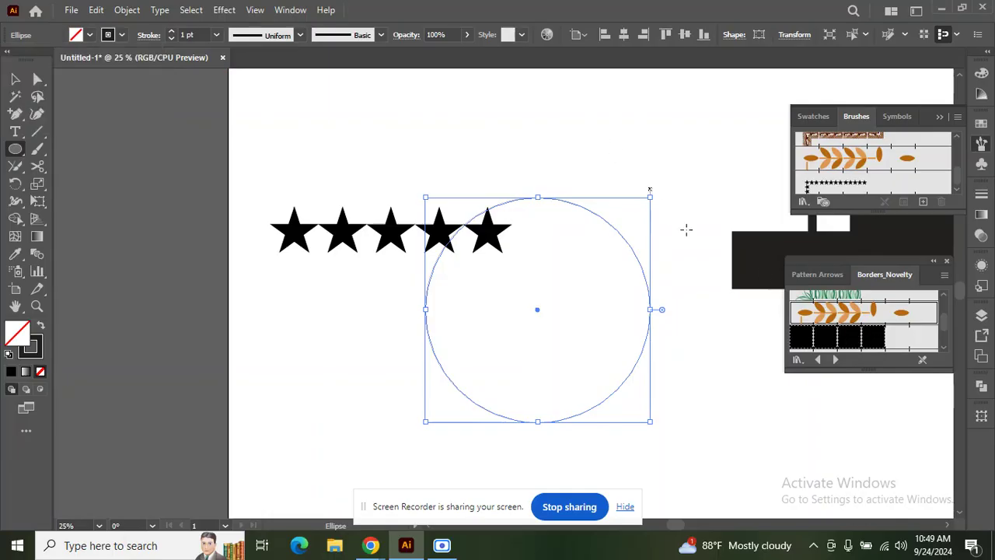
click(853, 338)
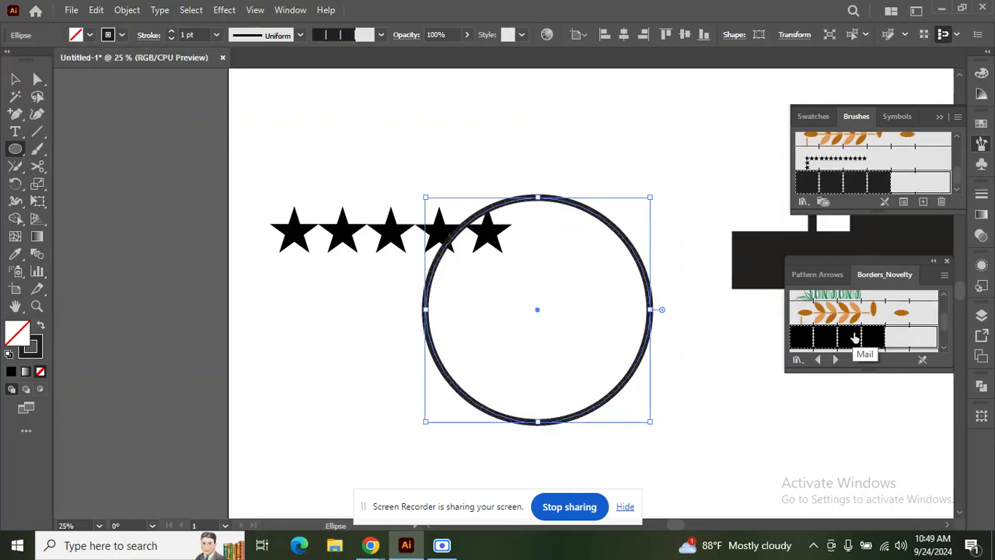
key(ctrl+z)
scroll(858, 334, down, 5)
scroll(858, 332, down, 3)
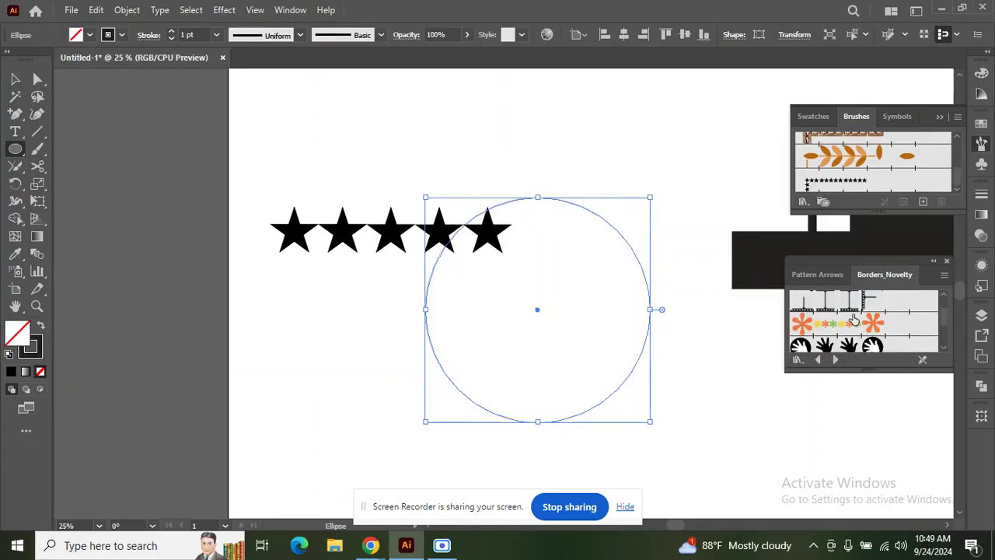
click(821, 187)
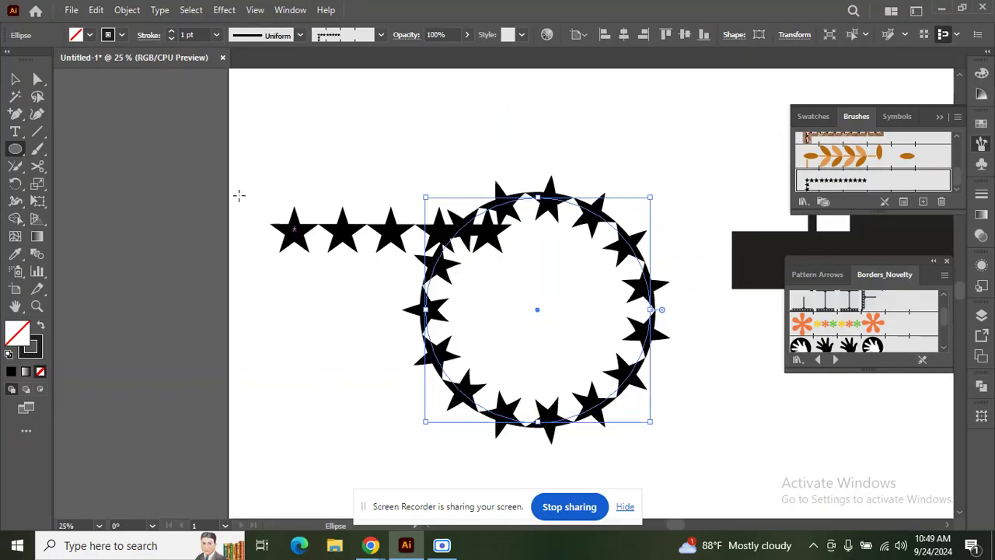
Step: Move the star row up and left, then select the star-brushed circle
click(14, 79)
drag(387, 237, 325, 194)
click(459, 247)
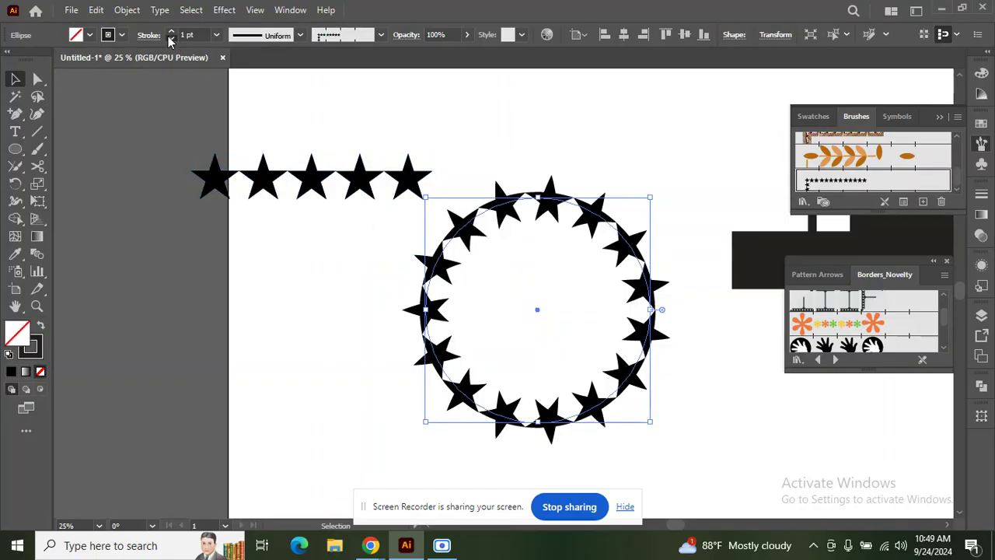
Step: Thin the ring's stroke and cut it with Scissors at its top, bottom and left points
click(171, 39)
click(37, 165)
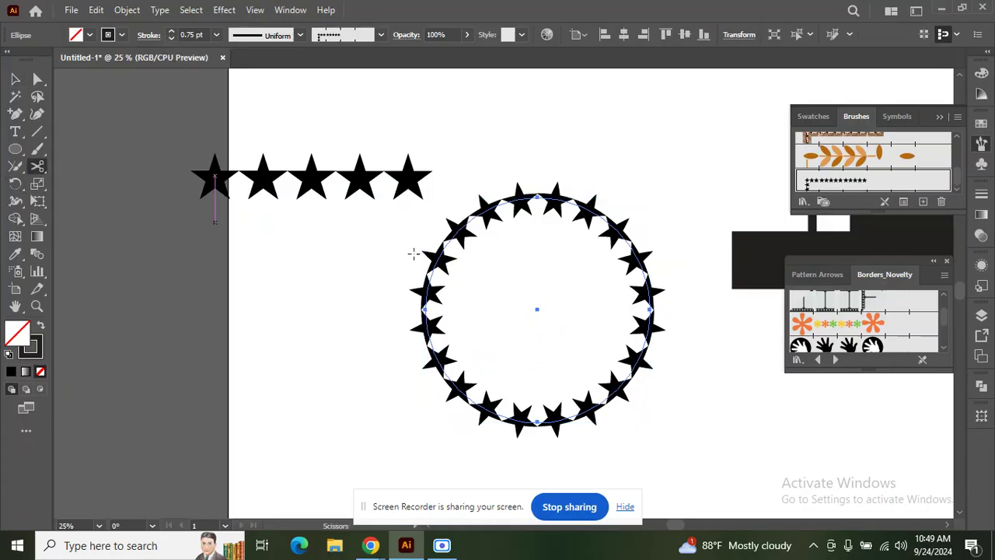
scroll(291, 235, up, 1)
click(537, 197)
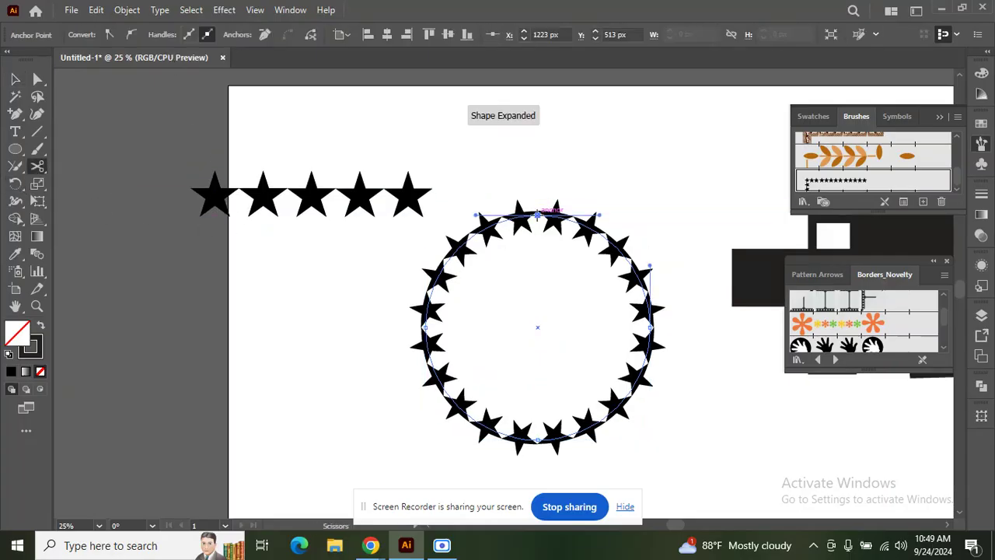
click(538, 214)
click(637, 290)
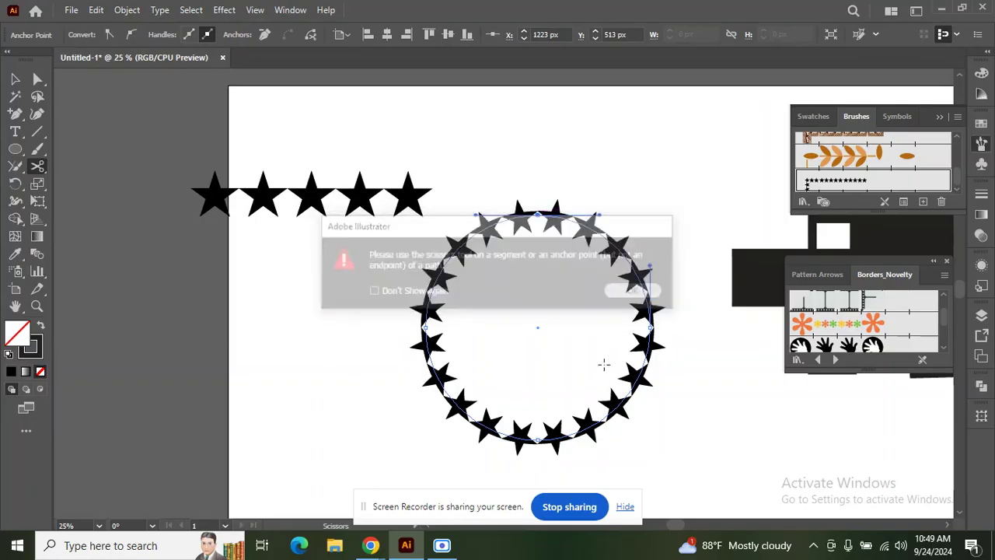
click(537, 440)
click(537, 440)
click(639, 291)
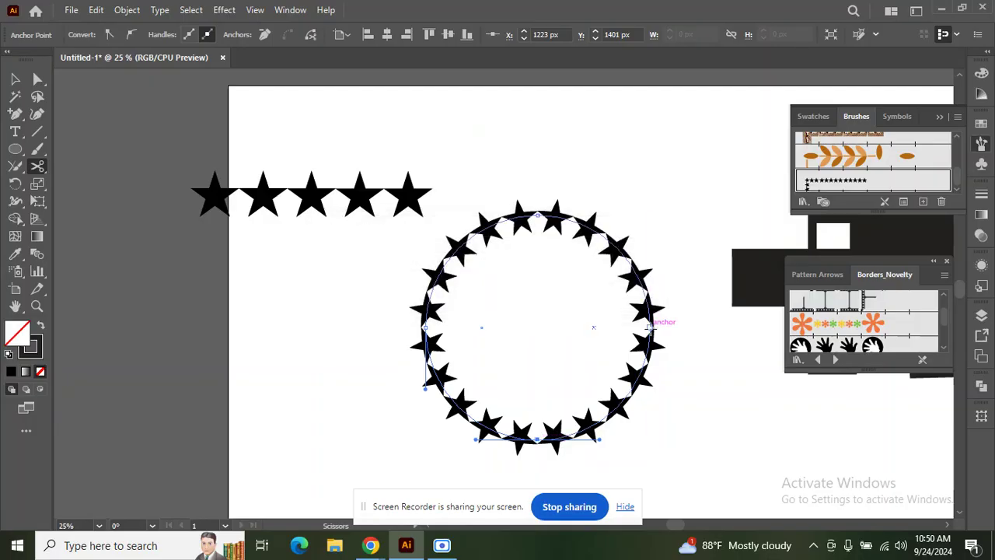
click(426, 266)
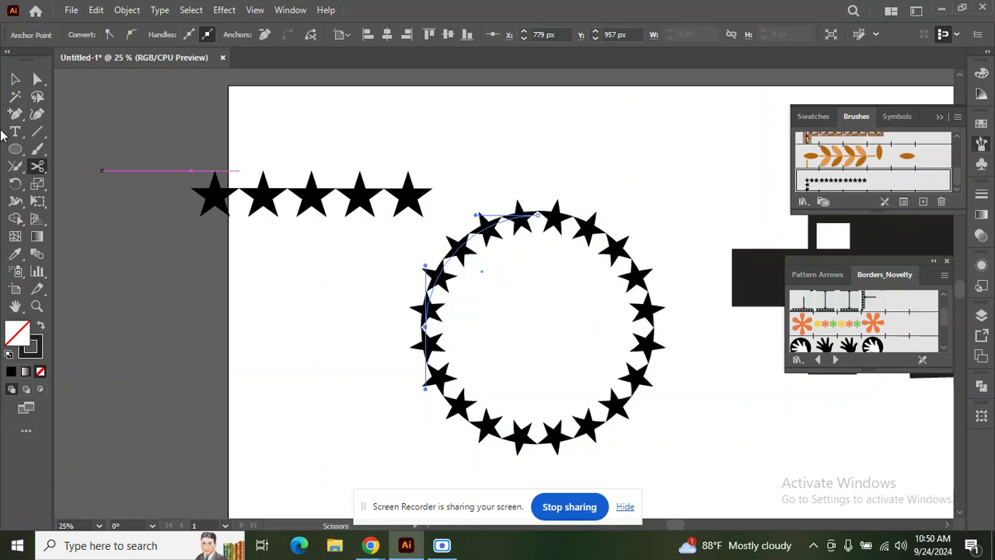
Step: Test-move a cut half, undo, then cut the ring again at its right edge
click(14, 79)
drag(561, 226, 611, 227)
key(ctrl+z)
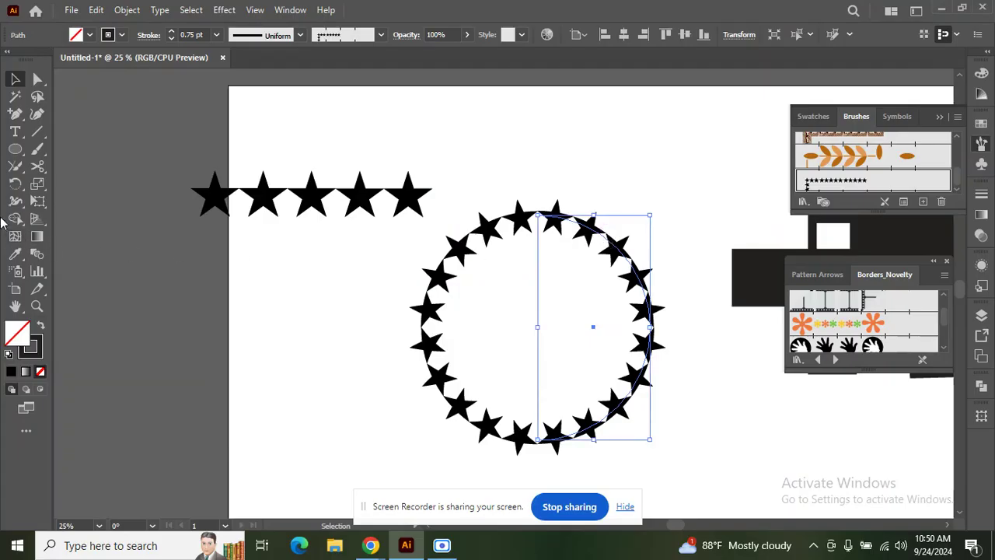
click(36, 166)
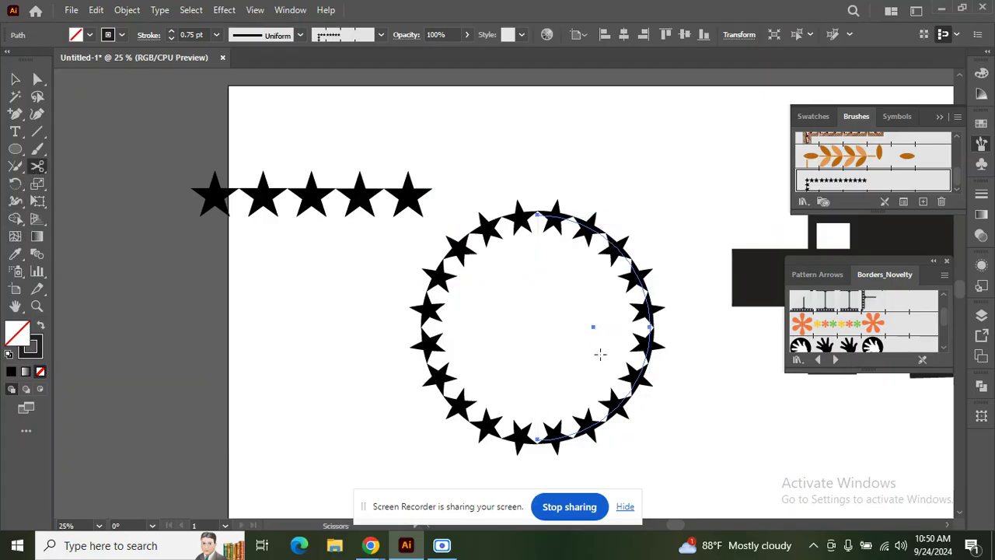
click(651, 326)
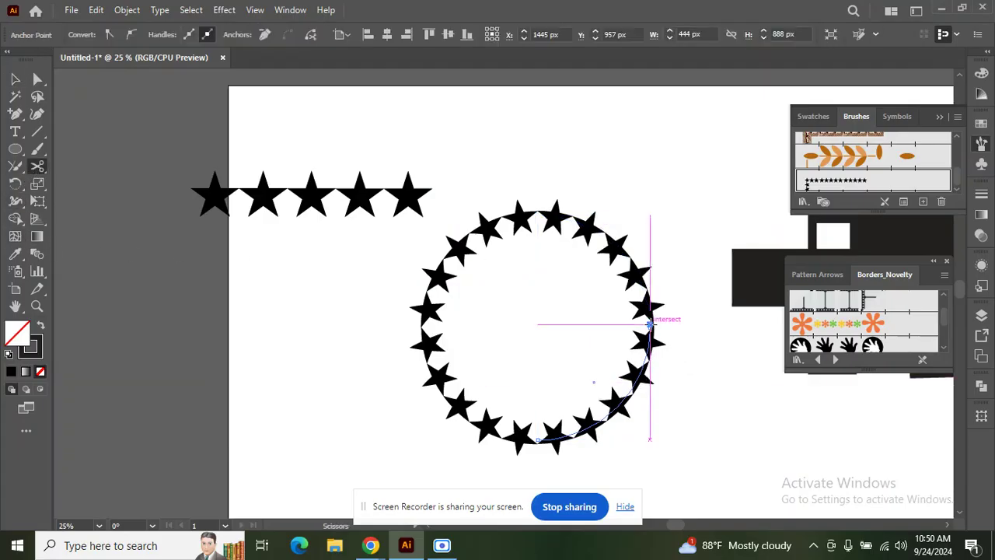
click(652, 327)
click(638, 291)
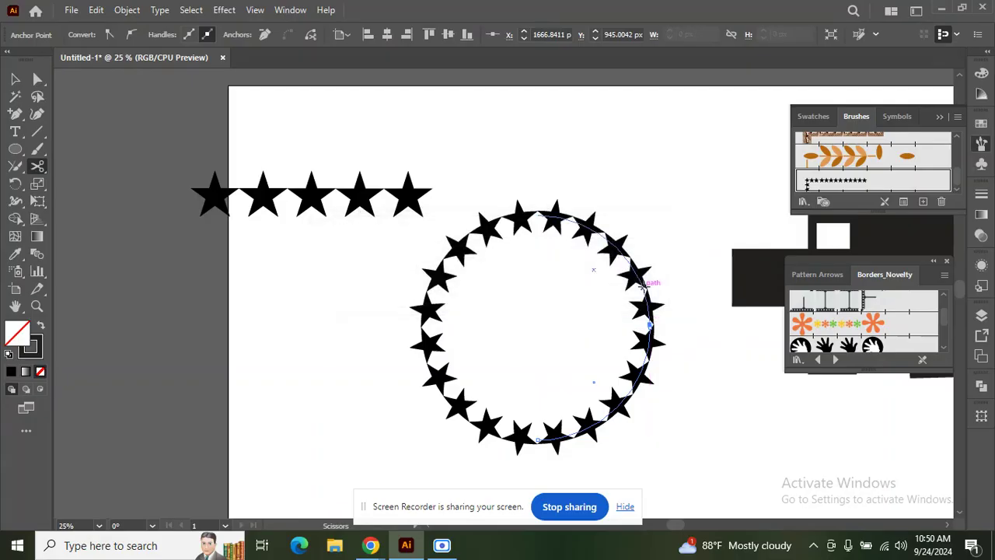
Step: Marquee-select the whole star ring and delete it
click(15, 79)
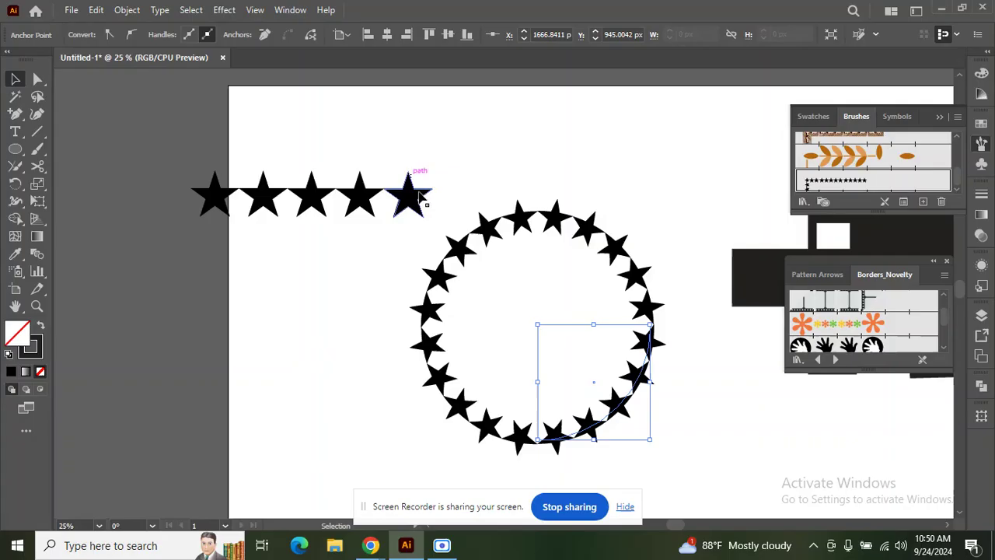
drag(372, 286, 698, 402)
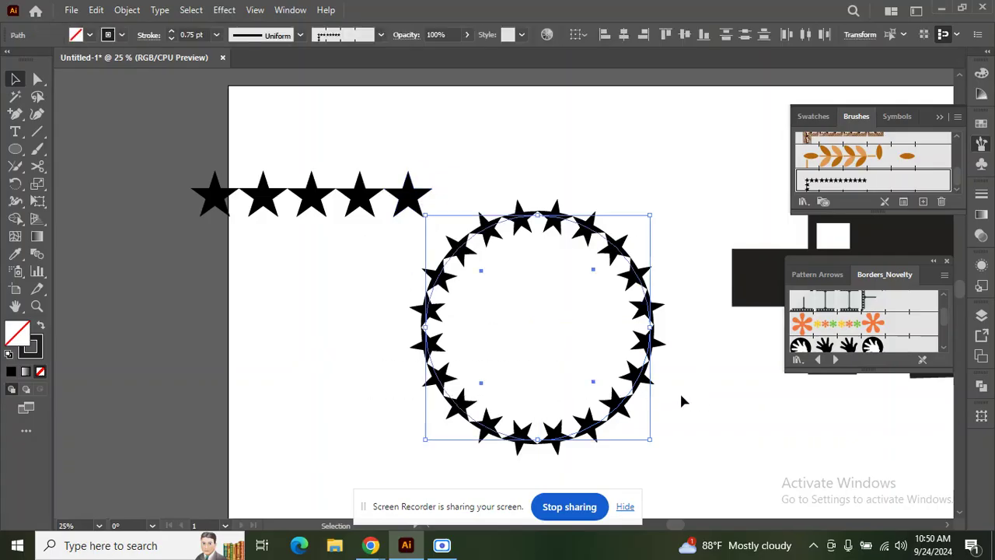
key(Delete)
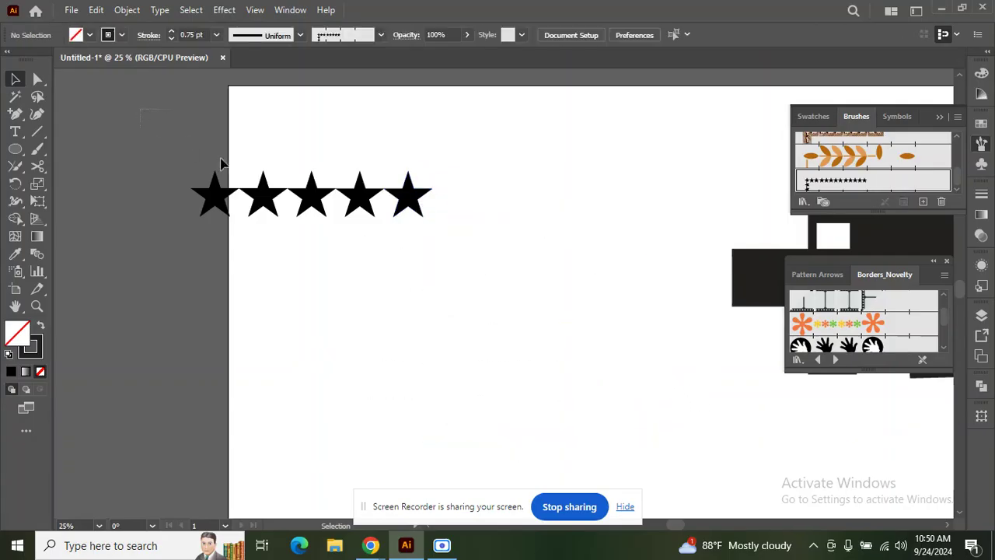
Step: Delete the star row and draw a large black rectangle
drag(182, 142, 453, 224)
key(Delete)
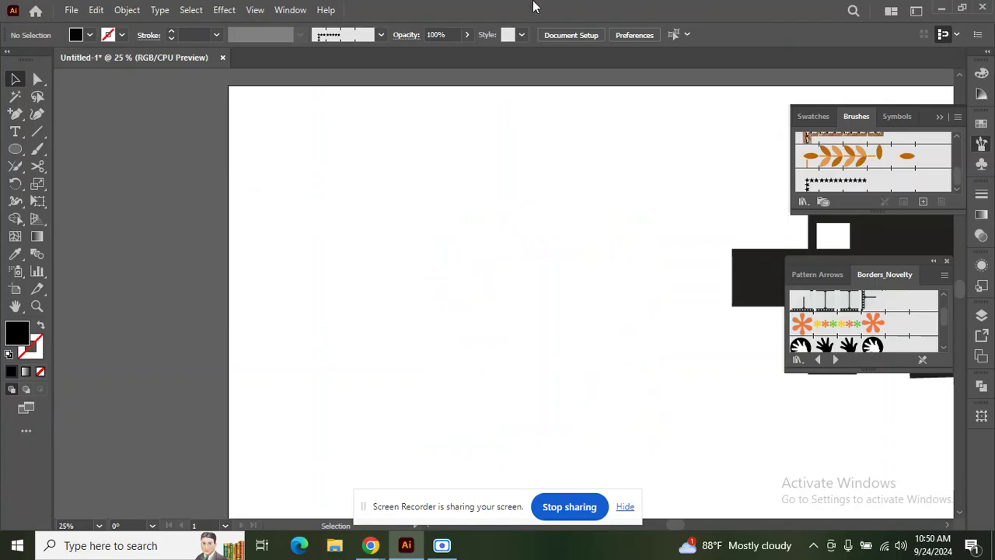
click(37, 169)
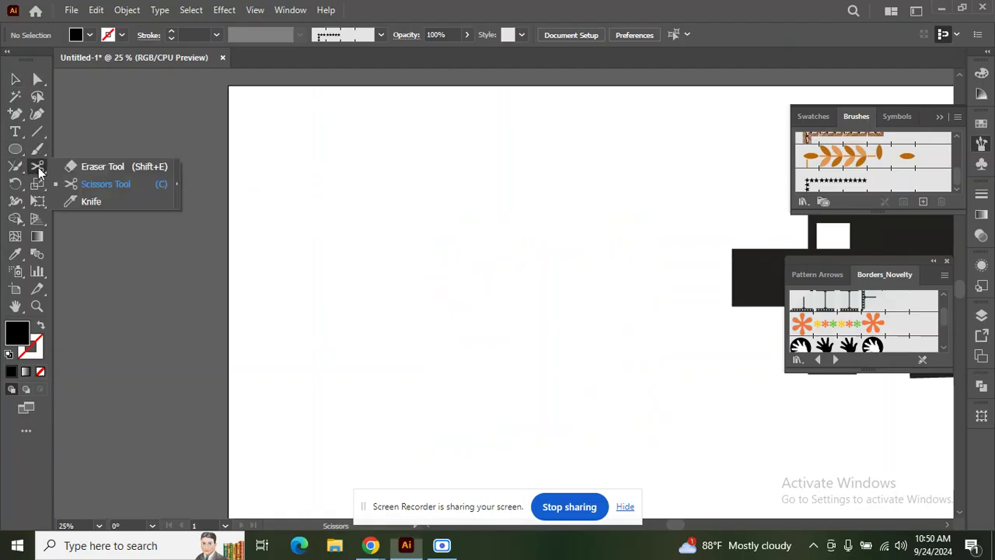
click(86, 183)
click(14, 148)
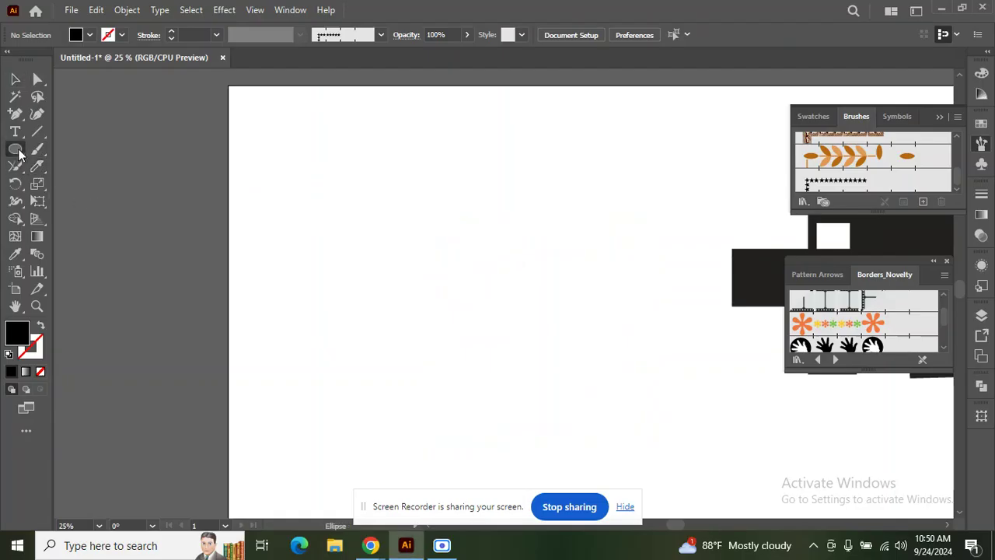
click(15, 149)
click(85, 148)
drag(394, 147, 689, 460)
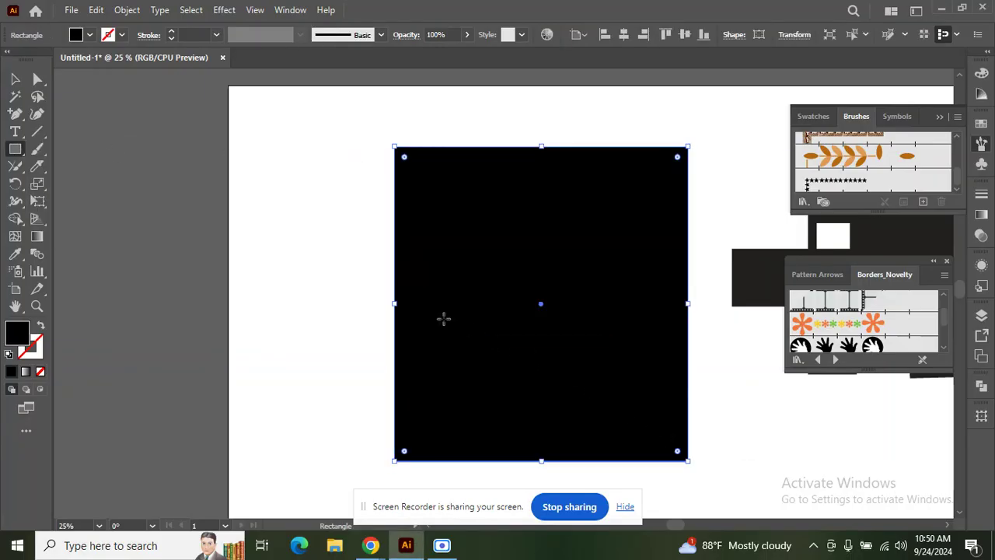
Step: Knife-slice across the rectangle near its top and try moving the pieces
click(37, 165)
mouse_move(389, 196)
mouse_down()
mouse_move(761, 202)
mouse_move(752, 199)
mouse_up()
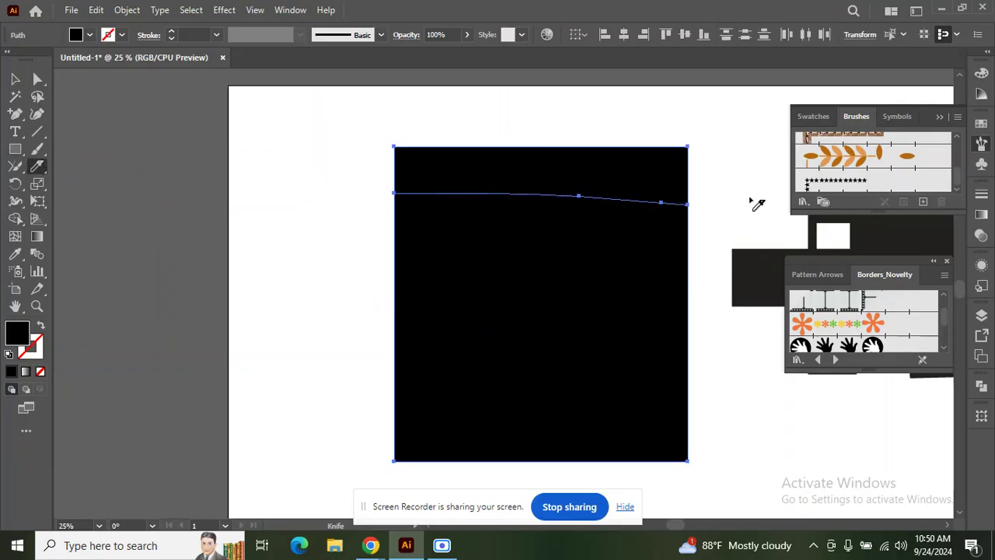
click(15, 79)
drag(493, 164, 378, 124)
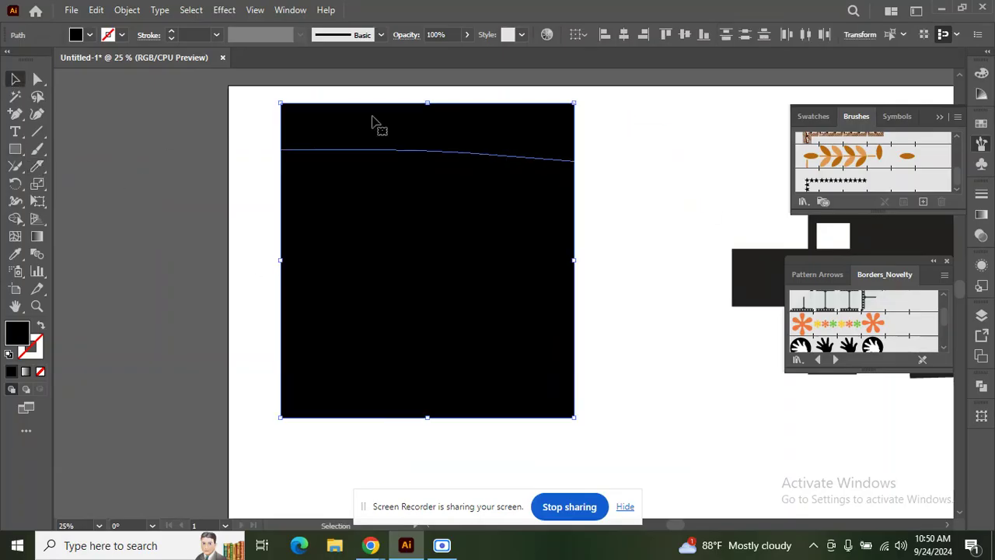
right_click(429, 168)
click(655, 275)
drag(553, 138, 693, 124)
key(ctrl+z)
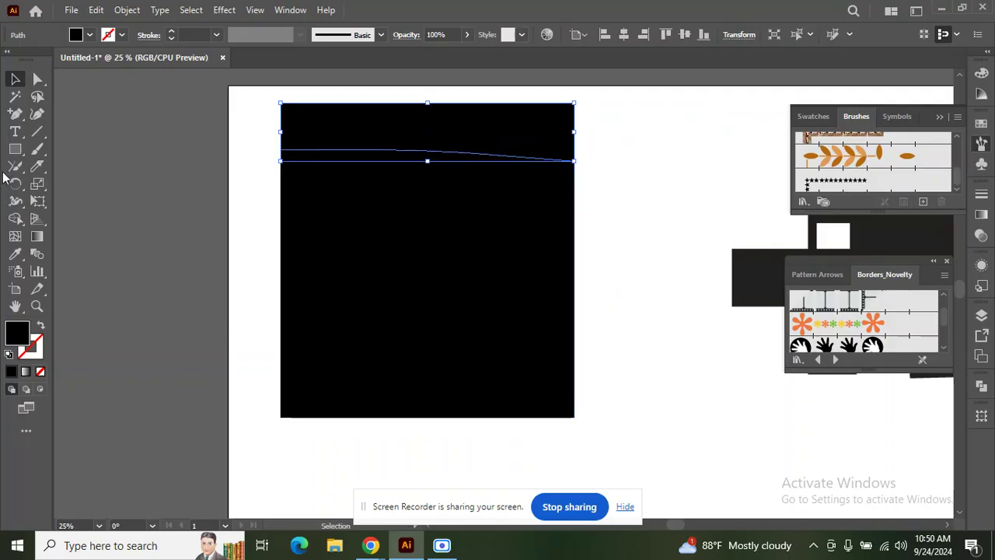
Step: Slice the rectangle again, test moving the lower piece, then remove the pieces
click(37, 166)
mouse_move(264, 327)
mouse_down()
mouse_move(430, 219)
mouse_move(595, 164)
mouse_up()
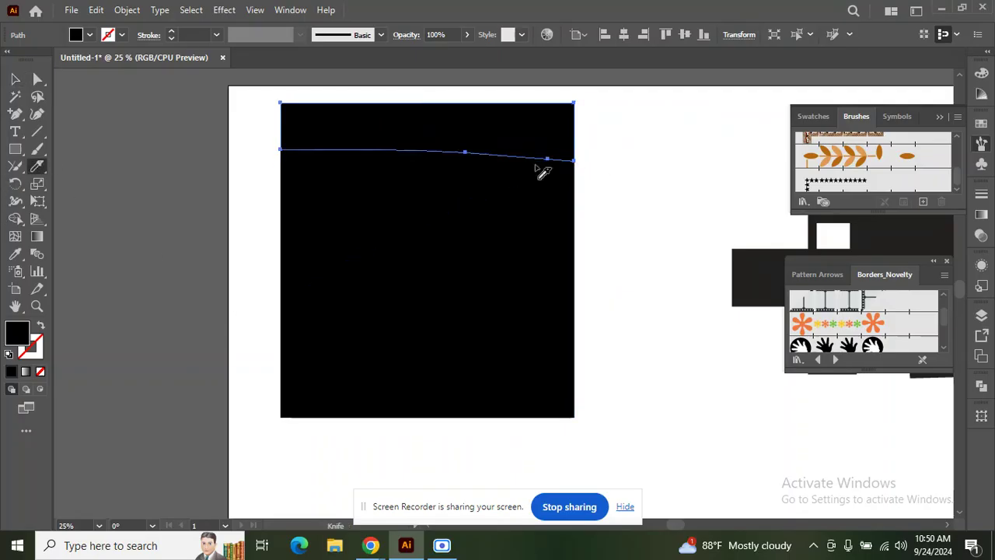
click(15, 78)
drag(504, 308, 516, 290)
key(ctrl+z)
key(ctrl+z)
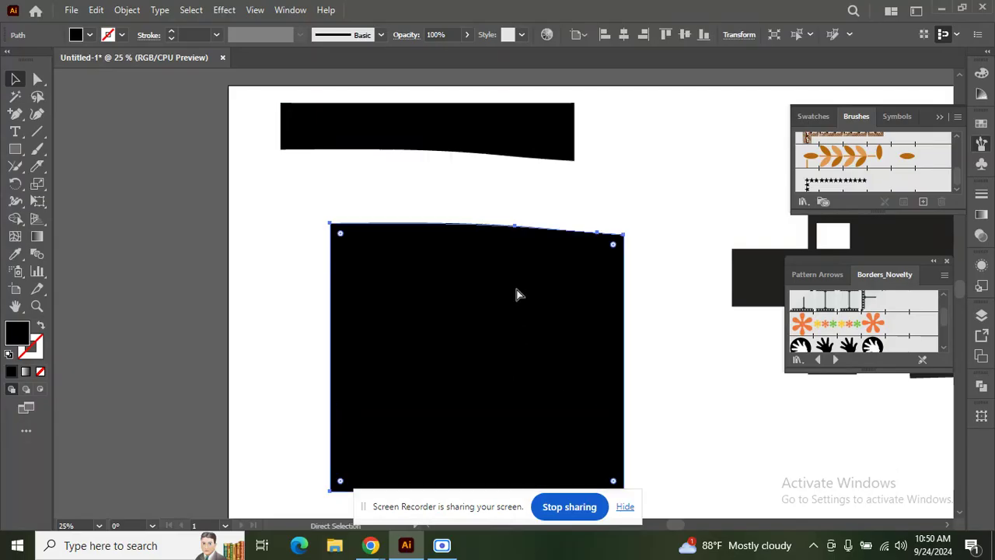
key(ctrl+z)
key(ctrl+z)
key(ctrl+z)
key(ctrl+z)
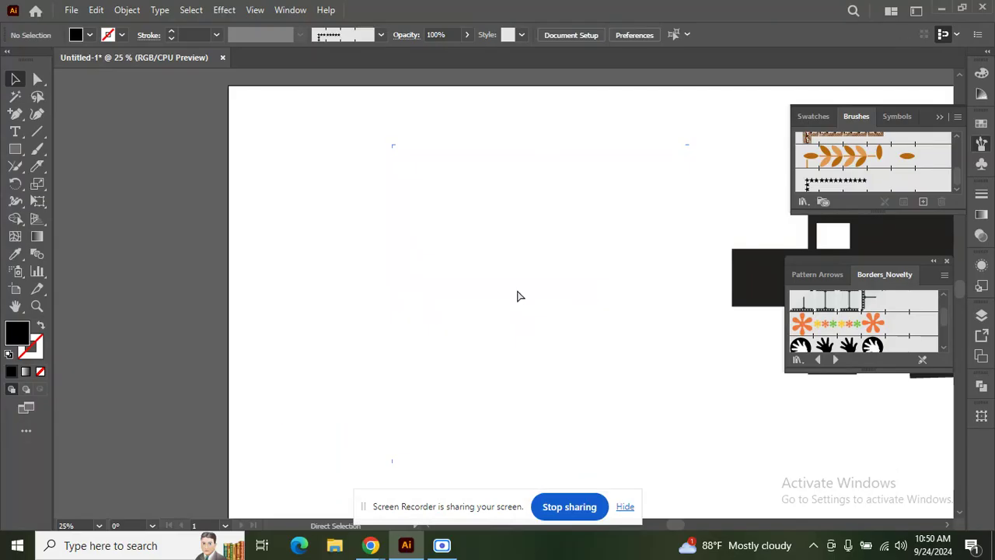
Step: Draw a tall black rectangle, knife it top to bottom, and pull the left piece away
click(15, 149)
drag(450, 153, 674, 418)
click(37, 165)
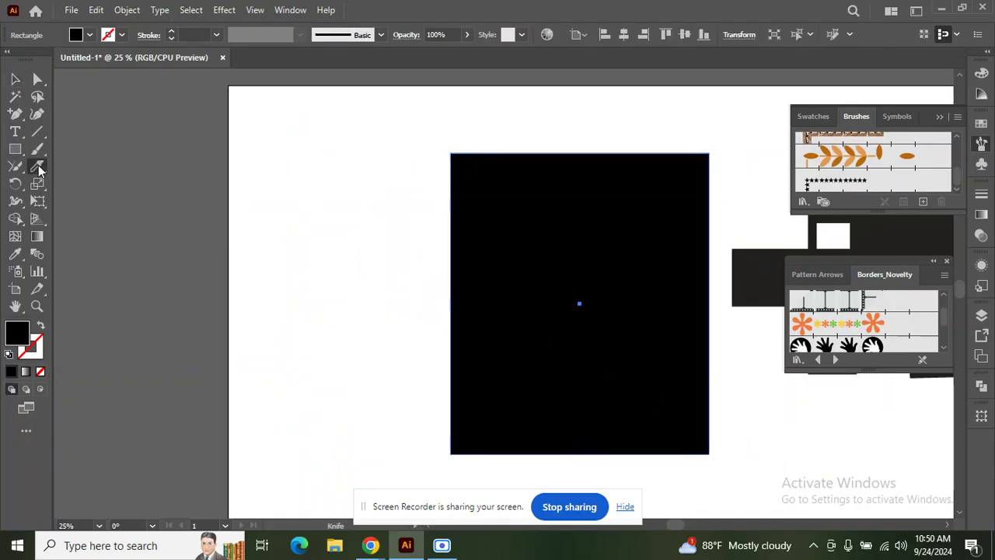
drag(585, 140, 626, 458)
click(15, 79)
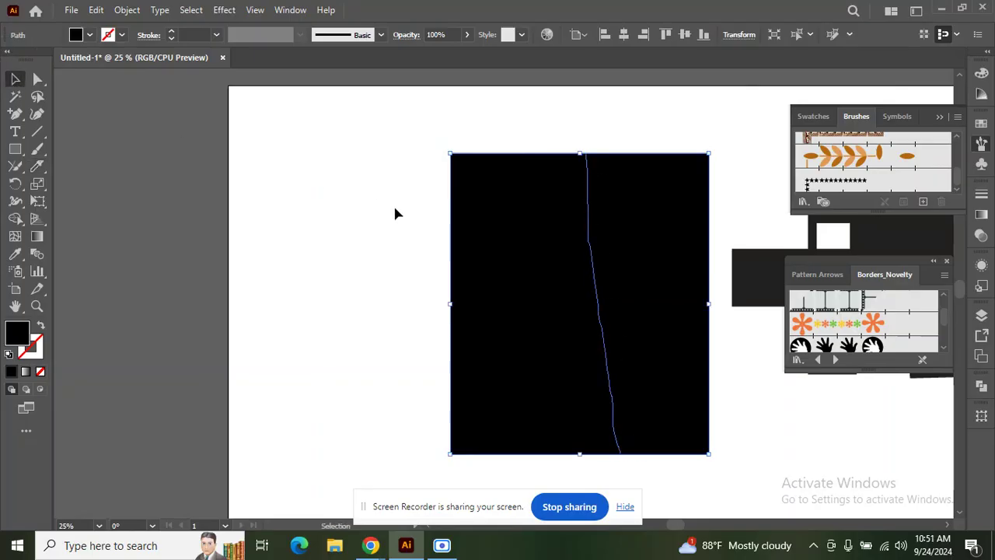
click(393, 203)
drag(498, 262, 301, 263)
Step: Reposition the pieces, delete the split rectangle, and draw a new wide black rectangle
click(620, 174)
drag(473, 219, 700, 195)
click(415, 220)
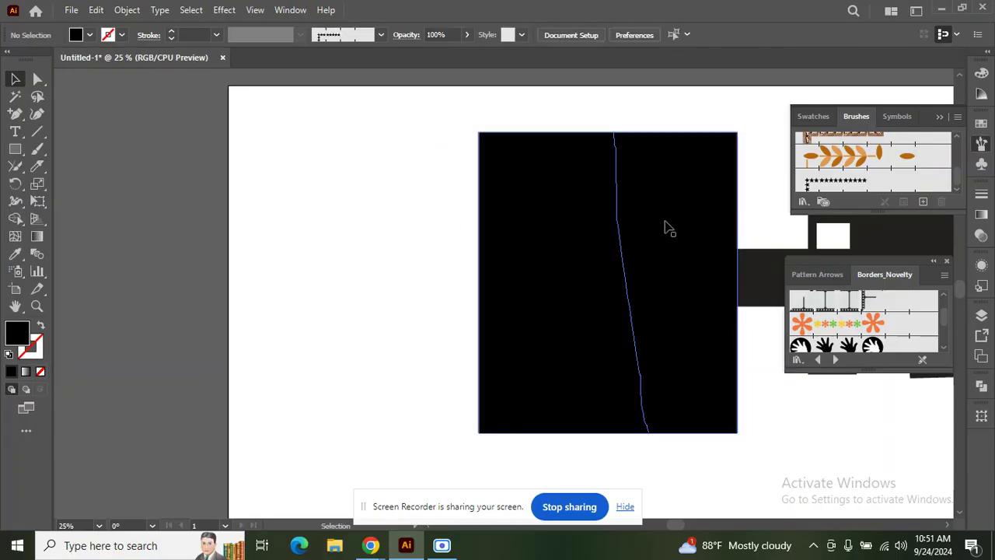
drag(664, 226, 508, 240)
right_click(508, 240)
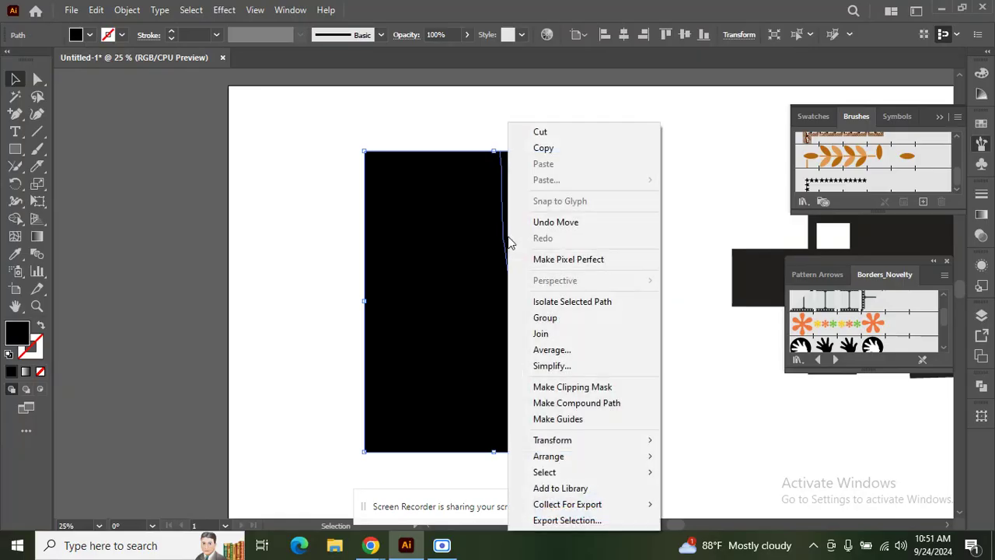
click(659, 268)
drag(600, 266, 634, 259)
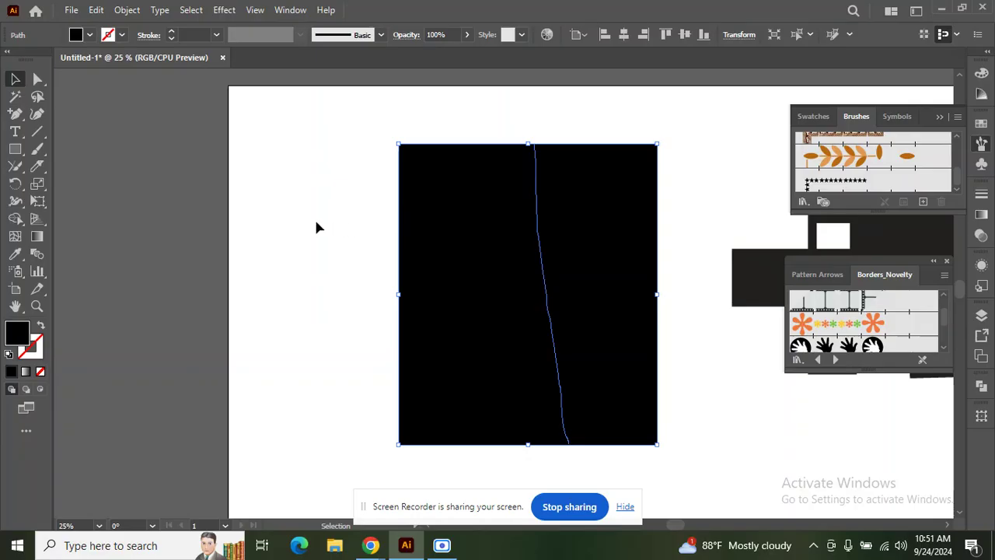
key(Delete)
click(17, 150)
drag(325, 147, 616, 350)
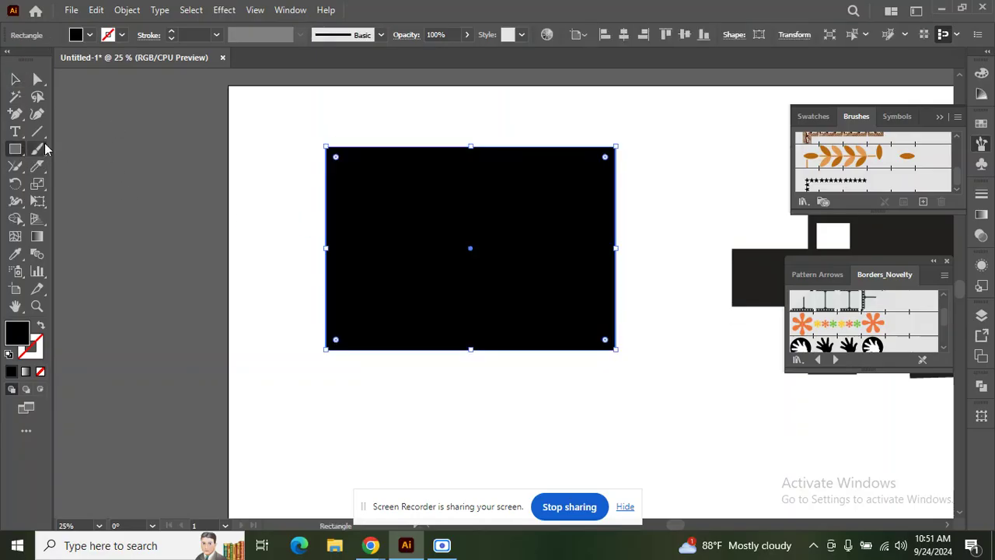
Step: Knife a wavy strip off the rectangle's top, lift the strip, shift the lower block, then delete both
click(39, 165)
drag(317, 179, 673, 151)
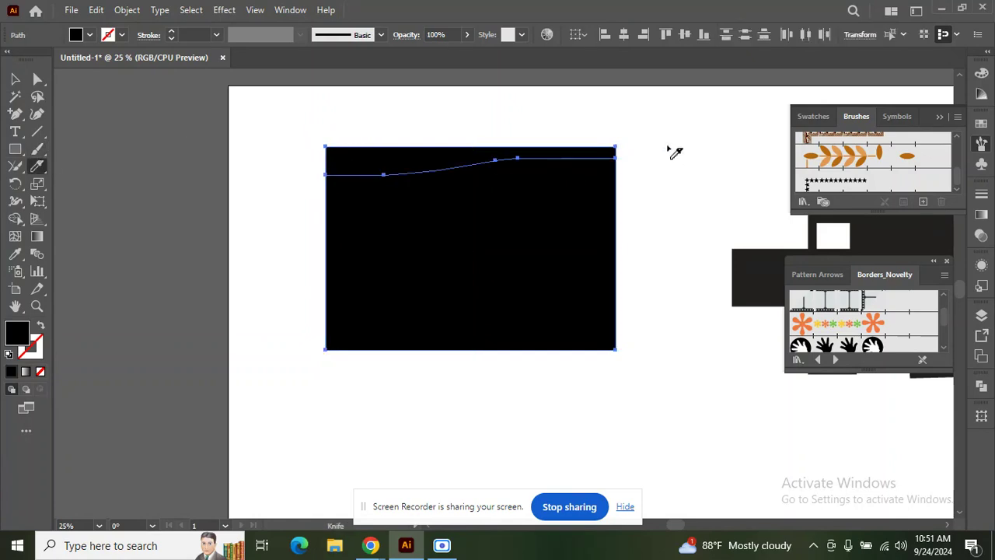
click(14, 79)
click(301, 130)
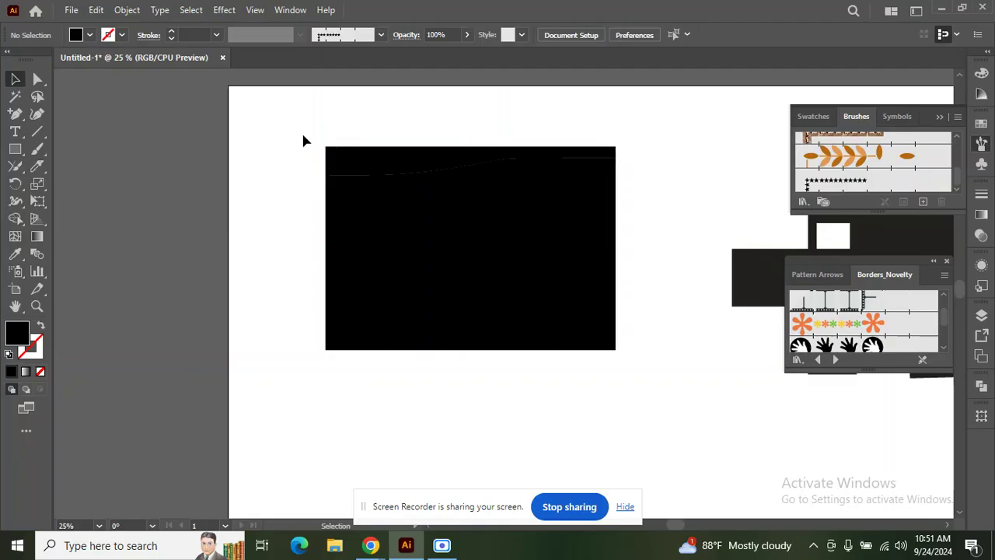
drag(351, 155, 358, 123)
drag(557, 180, 597, 205)
click(271, 225)
drag(270, 112, 515, 354)
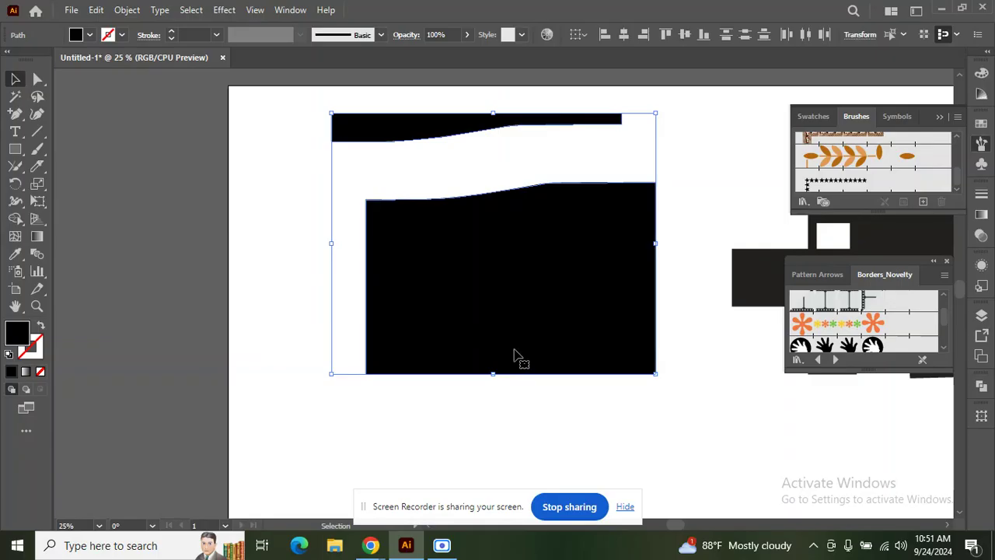
key(Delete)
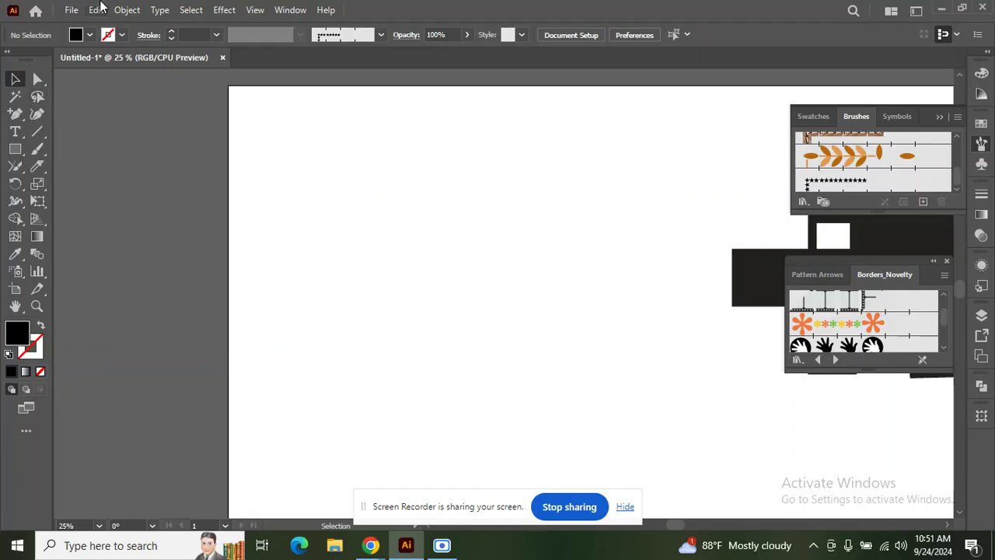
Step: Pick the Eraser Tool from the Knife tool flyout
click(45, 168)
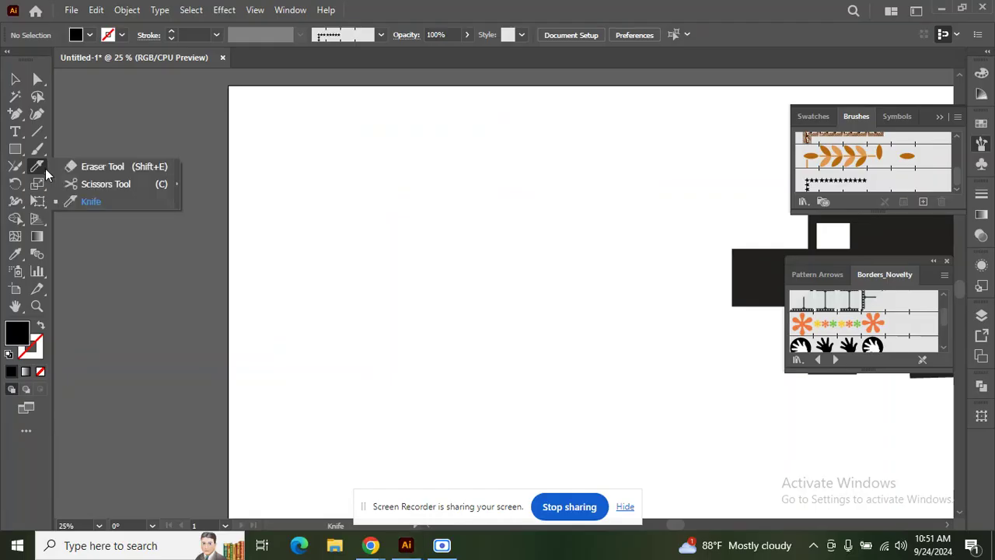
click(93, 166)
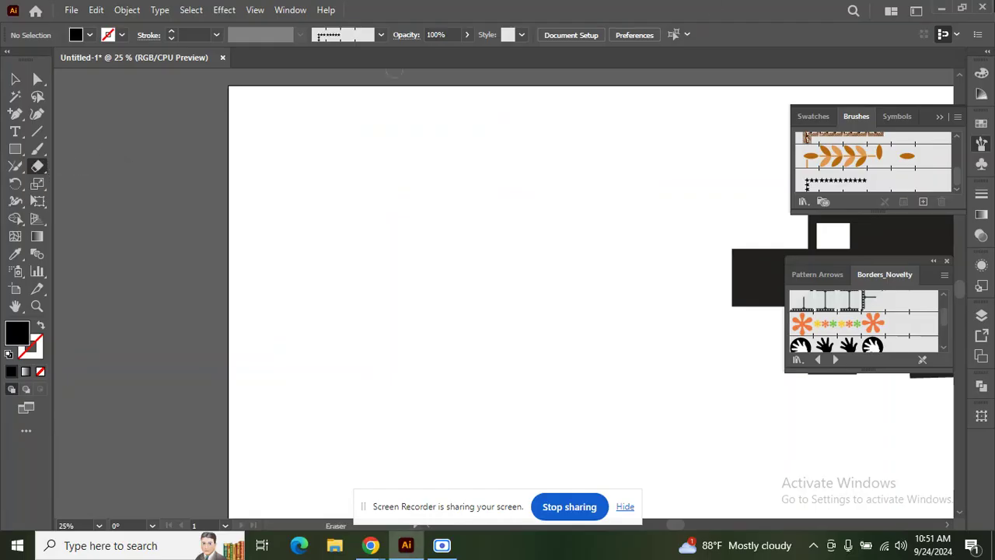